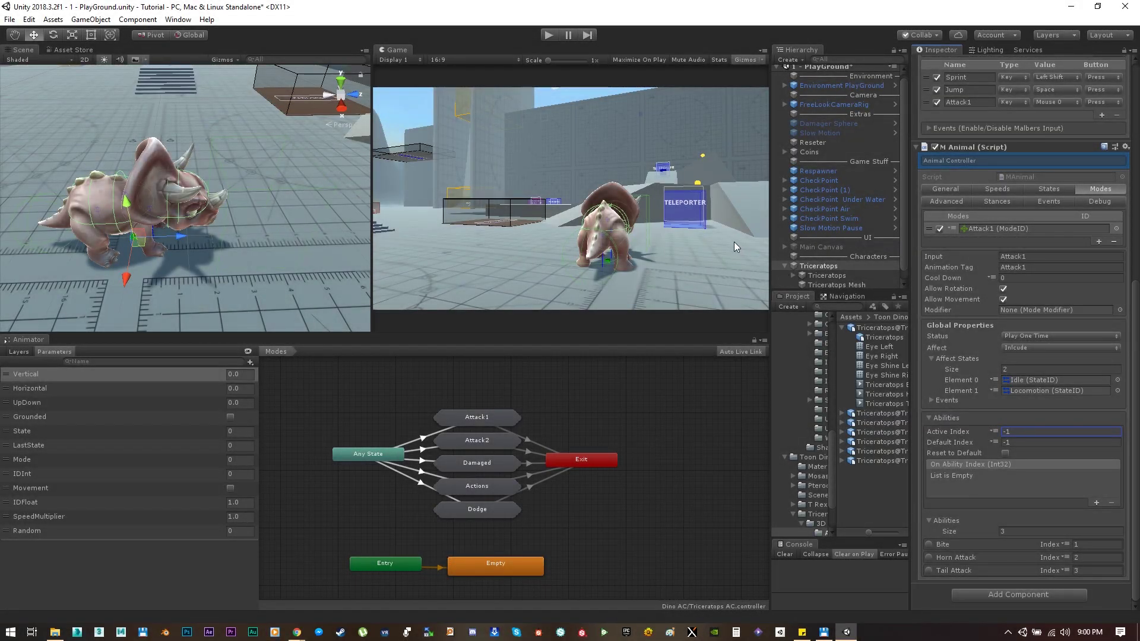
Add a second mode to the Triceratops' M Animal component and assign it the Damaged mode ID
{"action": "left_click", "coordinate": [1099, 241]}
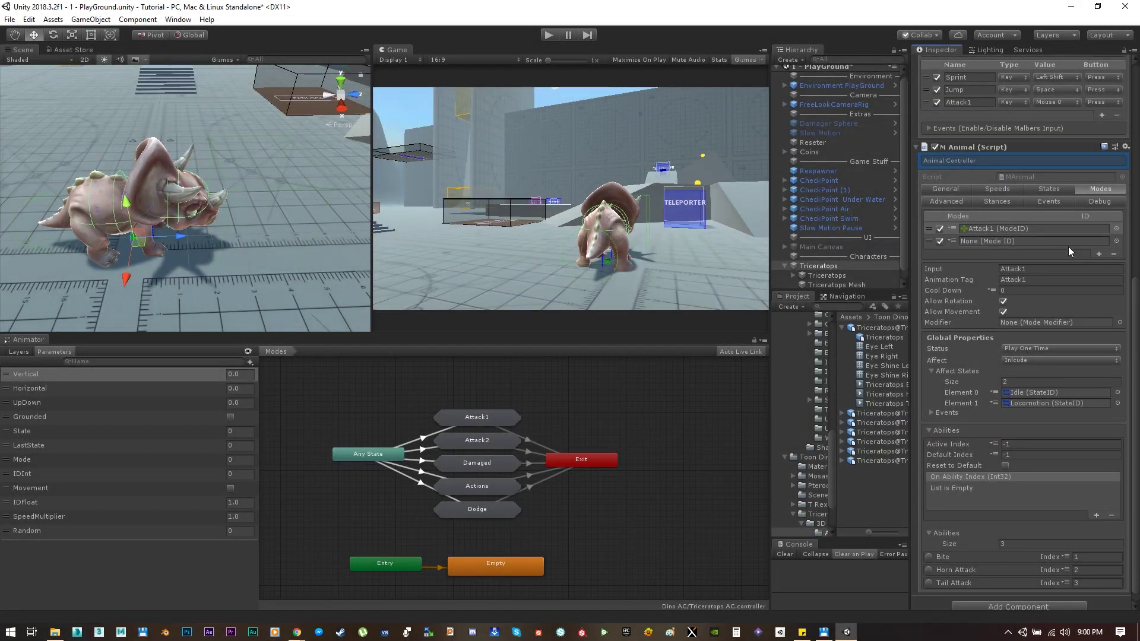
{"action": "scroll", "coordinate": [952, 240], "scroll_direction": "up", "scroll_amount": 3}
{"action": "left_click", "coordinate": [974, 320]}
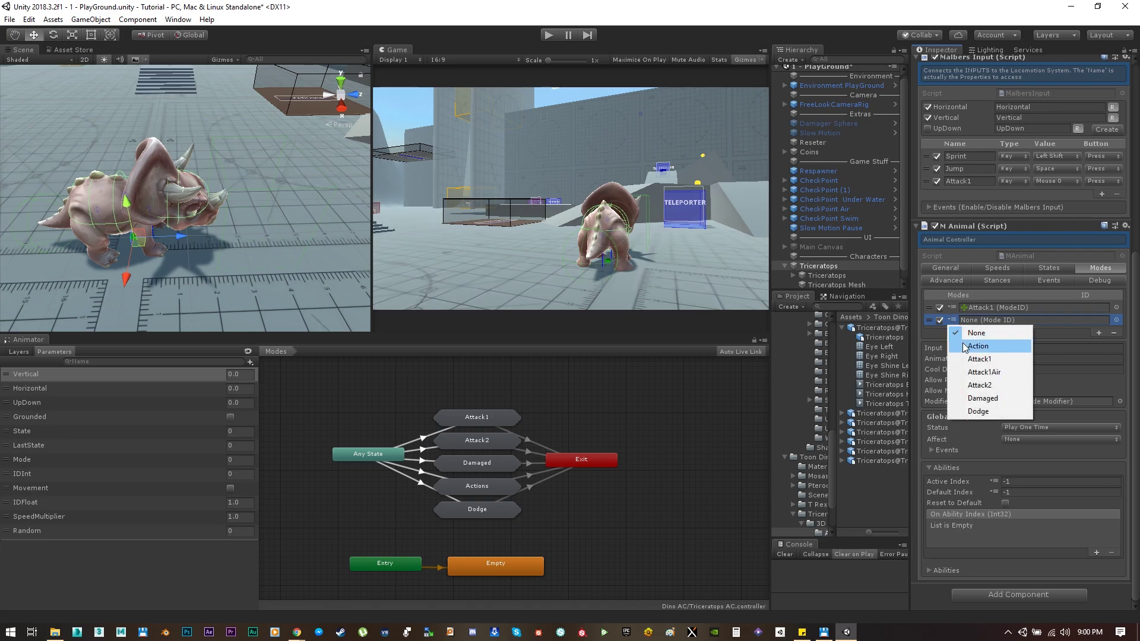
{"action": "left_click", "coordinate": [974, 397]}
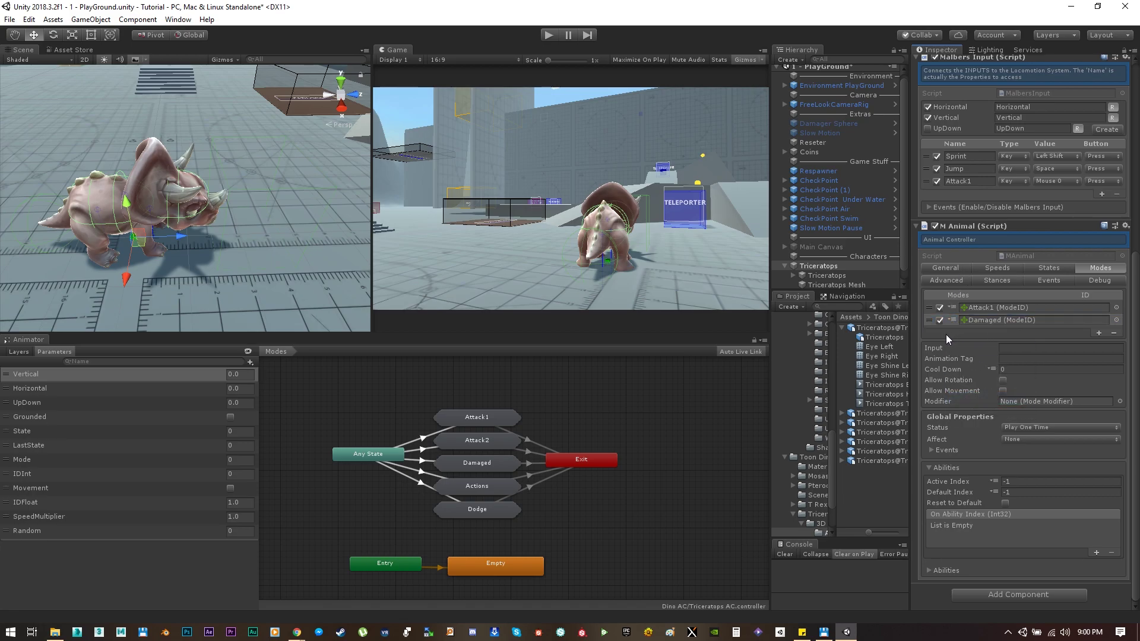
Open the Damaged sub-state machine in the Modes layer and inspect its entry transitions to Damaged Left and Damaged Right
{"action": "left_click", "coordinate": [591, 430]}
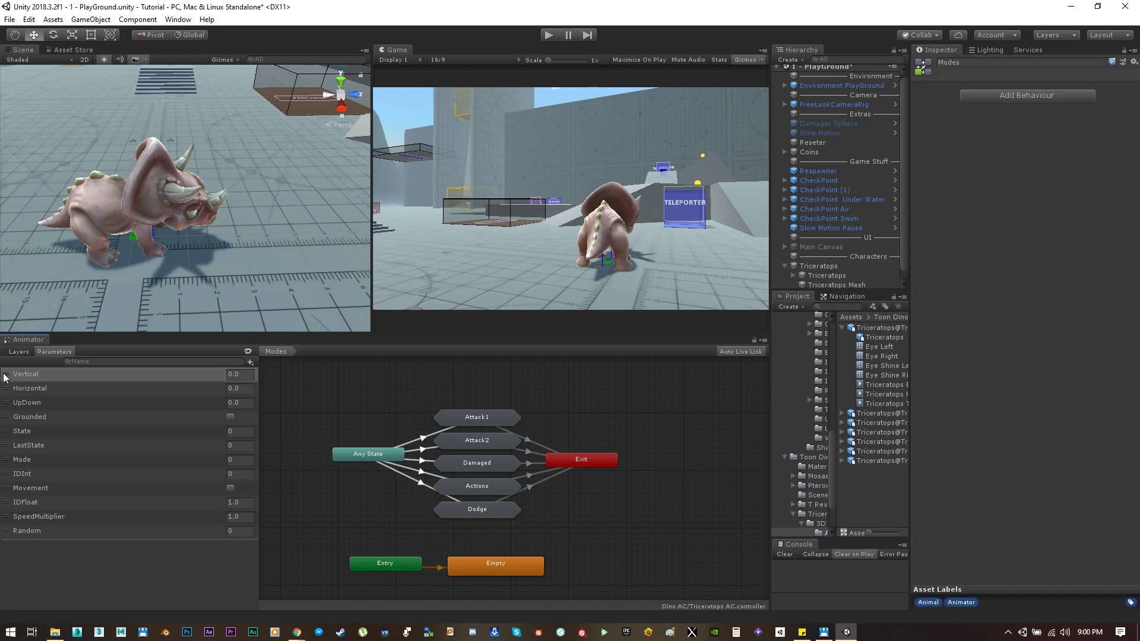
{"action": "left_click", "coordinate": [18, 352]}
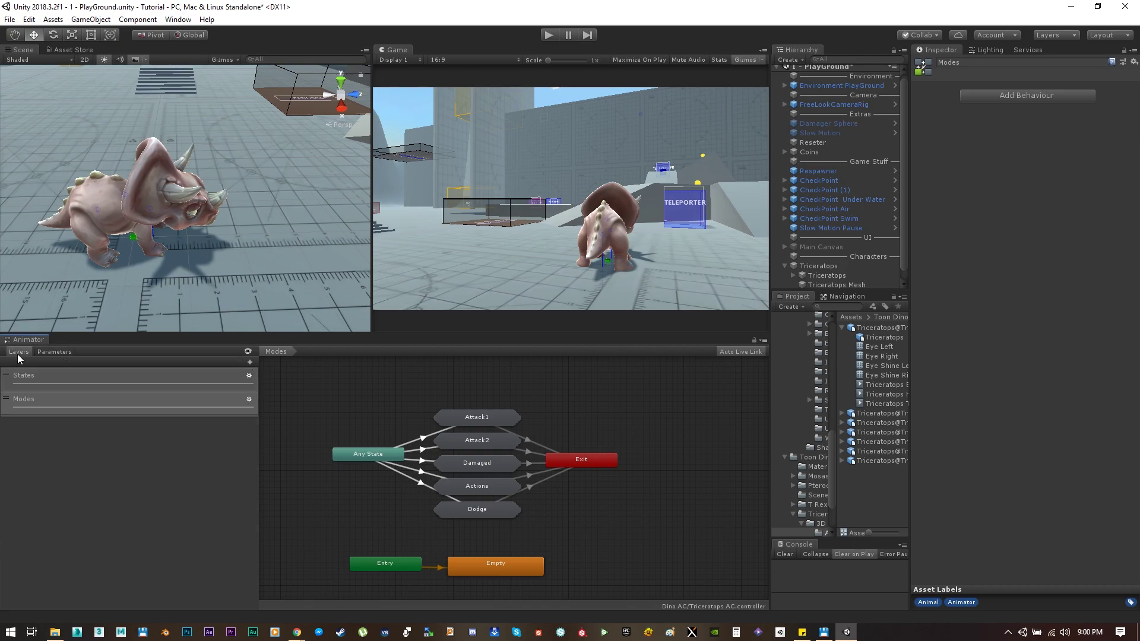
{"action": "double_click", "coordinate": [504, 467]}
{"action": "left_click_drag", "start_coordinate": [778, 369], "coordinate": [706, 372]}
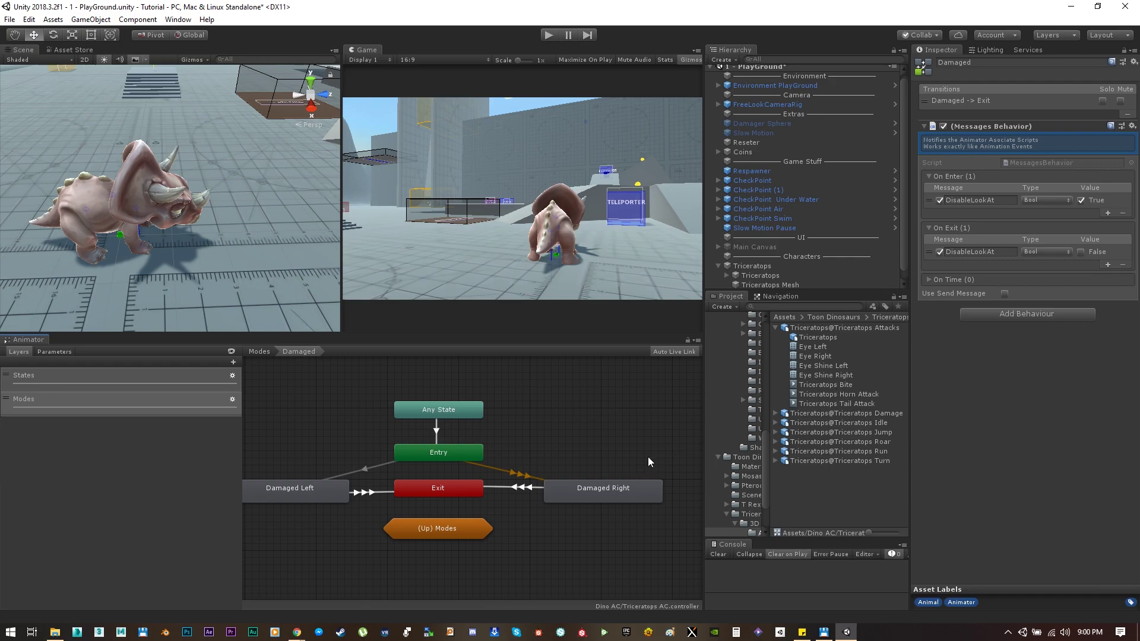
{"action": "left_click", "coordinate": [373, 470]}
{"action": "left_click", "coordinate": [494, 477]}
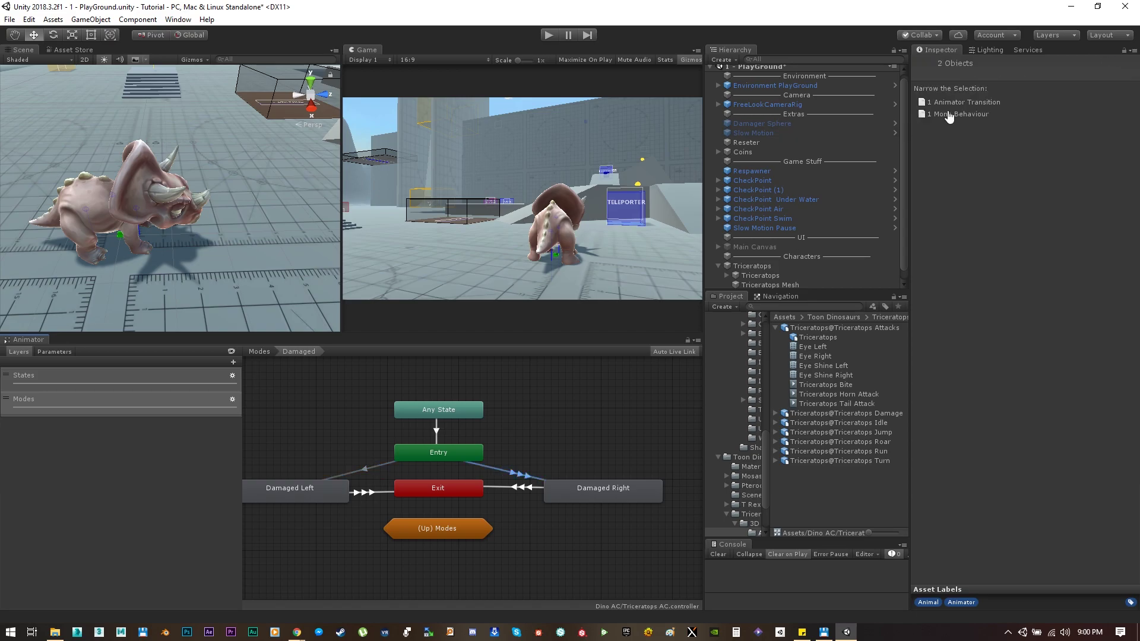
Assign the Triceratops Get Hit 1 clip as motion of the Damaged Right state and Triceratops Get Hit 2 to Damaged Left
{"action": "left_click", "coordinate": [855, 414]}
{"action": "left_click", "coordinate": [776, 413]}
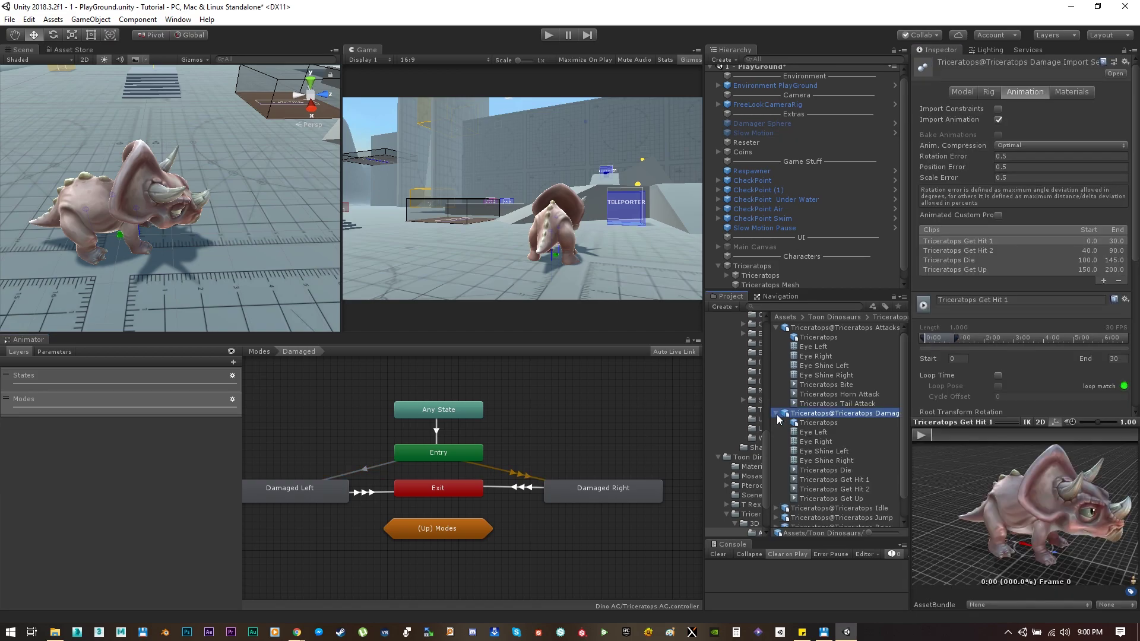
{"action": "left_click", "coordinate": [847, 482]}
{"action": "left_click", "coordinate": [872, 488]}
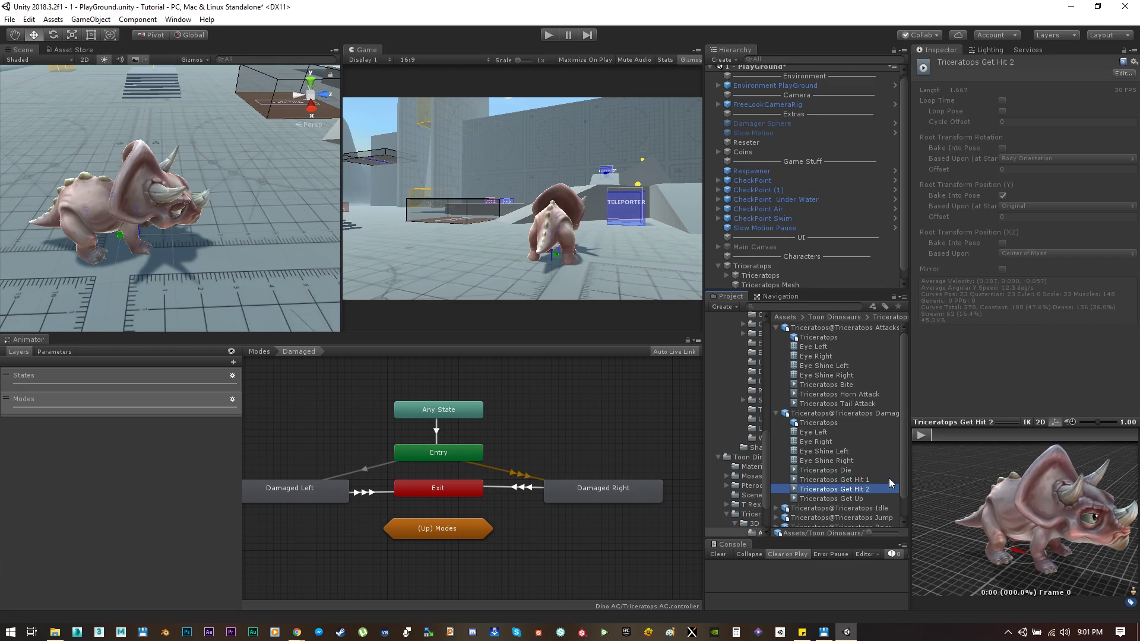
{"action": "left_click", "coordinate": [871, 481]}
{"action": "left_click", "coordinate": [654, 490]}
{"action": "left_click_drag", "start_coordinate": [831, 480], "coordinate": [1060, 90]}
{"action": "left_click", "coordinate": [326, 486]}
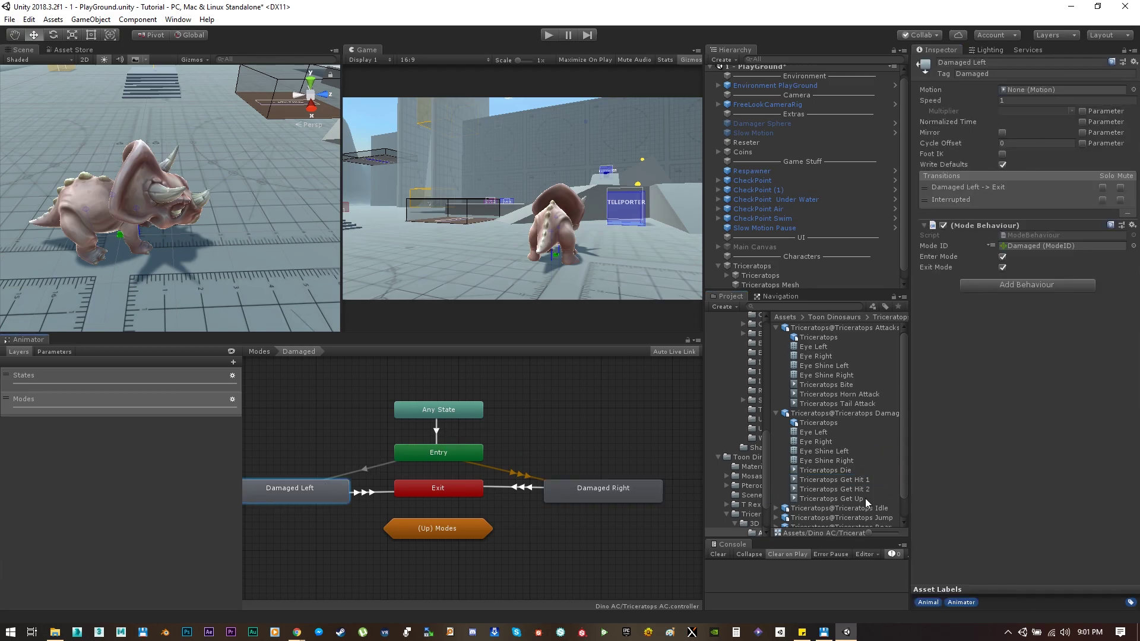
{"action": "left_click_drag", "start_coordinate": [872, 490], "coordinate": [1063, 94]}
Check the Damaged mode's empty animation tag on the Triceratops and copy the tag of the Damaged Right state
{"action": "left_click", "coordinate": [659, 406]}
{"action": "scroll", "coordinate": [992, 528], "scroll_direction": "down", "scroll_amount": 3}
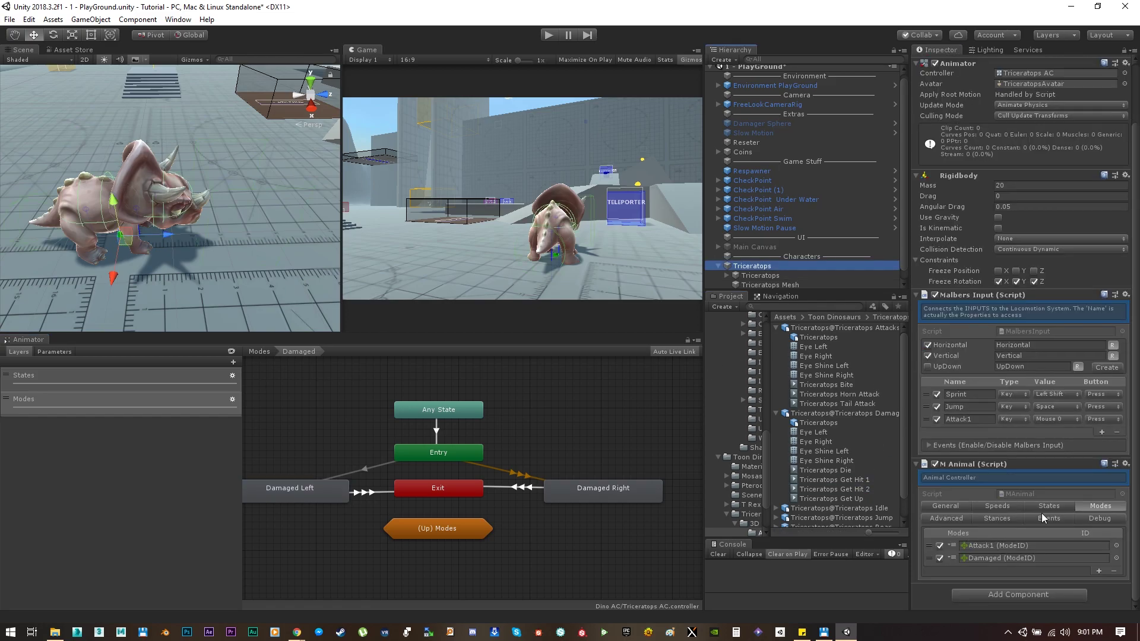
{"action": "left_click", "coordinate": [928, 560]}
{"action": "scroll", "coordinate": [980, 552], "scroll_direction": "down", "scroll_amount": 9}
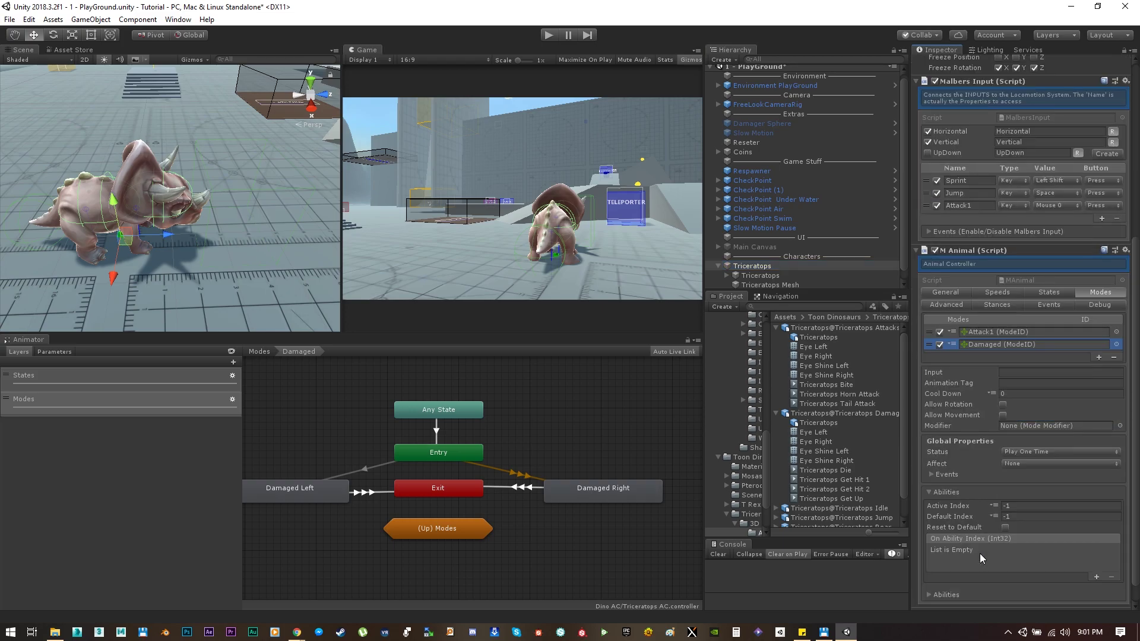
{"action": "left_click", "coordinate": [1006, 384]}
{"action": "left_click", "coordinate": [629, 492]}
{"action": "key", "text": "ctrl+c"}
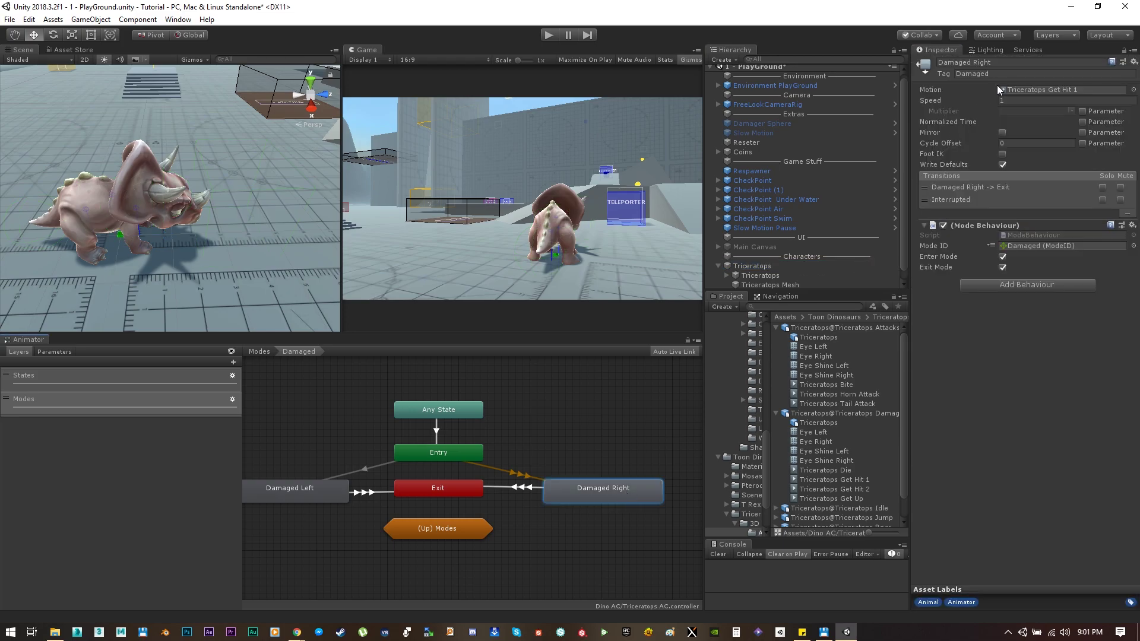
Set the Damaged mode's animation tag to Damaged and its cool down to 0.5 on the Triceratops
{"action": "left_click", "coordinate": [795, 267]}
{"action": "left_click", "coordinate": [928, 560]}
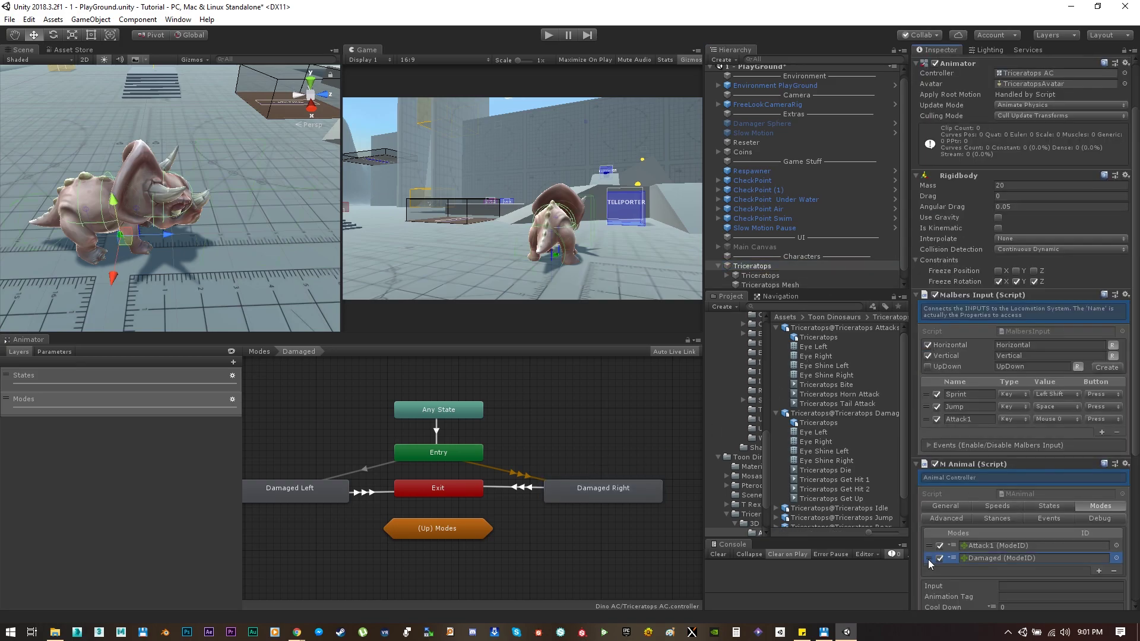
{"action": "scroll", "coordinate": [974, 510], "scroll_direction": "down", "scroll_amount": 6}
{"action": "left_click", "coordinate": [1019, 455]}
{"action": "key", "text": "ctrl+v"}
{"action": "key", "text": "Tab"}
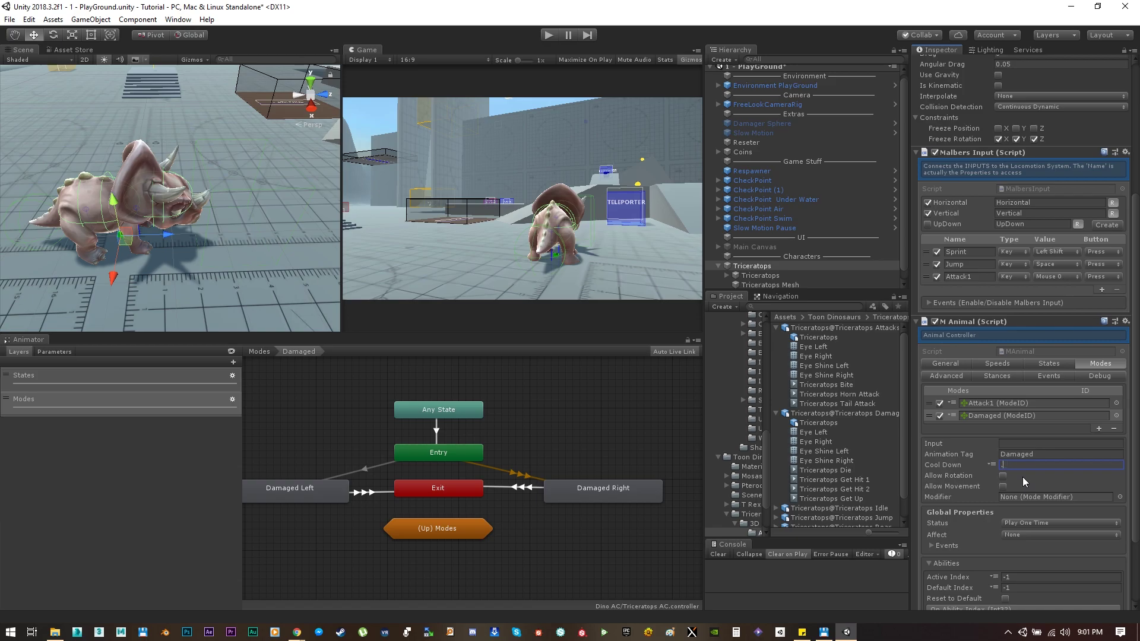
{"action": "scroll", "coordinate": [1025, 480], "scroll_direction": "down", "scroll_amount": 3}
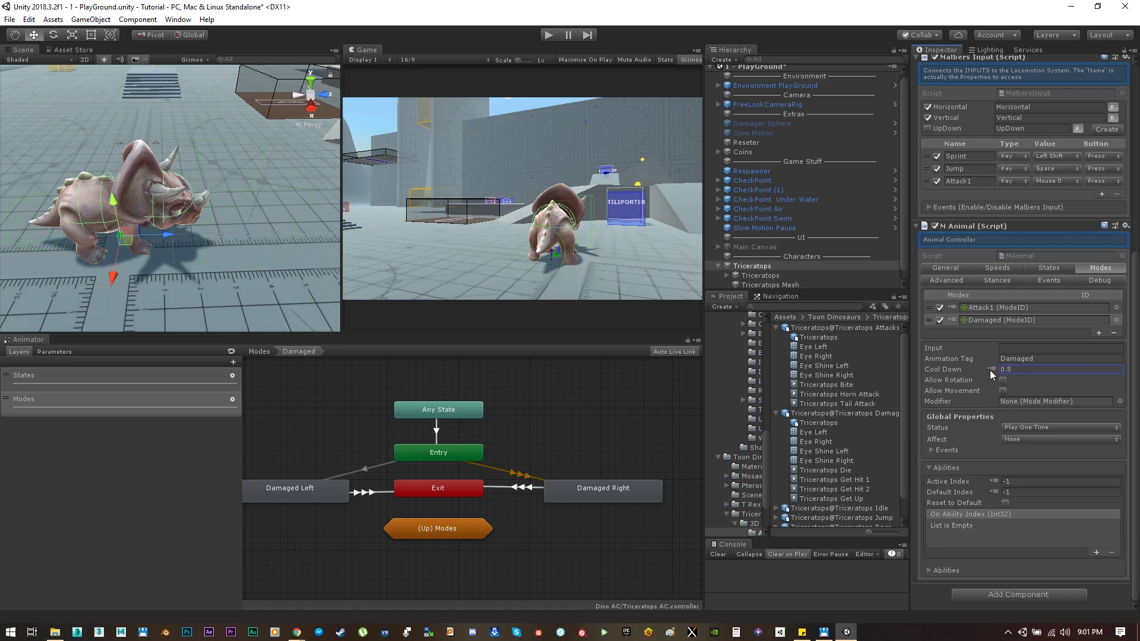
Set the size of the Damaged mode's abilities list to 2
{"action": "left_click", "coordinate": [930, 571]}
{"action": "scroll", "coordinate": [930, 571], "scroll_direction": "down", "scroll_amount": 1}
{"action": "left_click", "coordinate": [1009, 571]}
{"action": "type", "text": "2"}
{"action": "key", "text": "Return"}
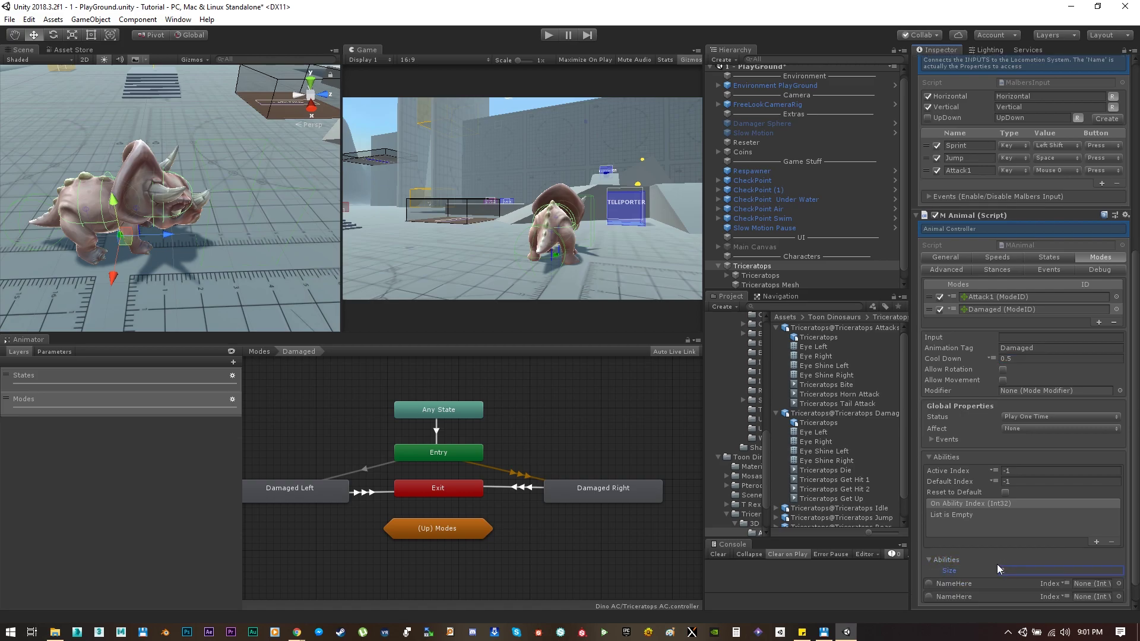
Name the Damaged mode's two abilities Damage Left and Damage Right
{"action": "scroll", "coordinate": [991, 560], "scroll_direction": "down", "scroll_amount": 1}
{"action": "key", "text": "Tab"}
{"action": "type", "text": "Damage Left"}
{"action": "left_click", "coordinate": [961, 572]}
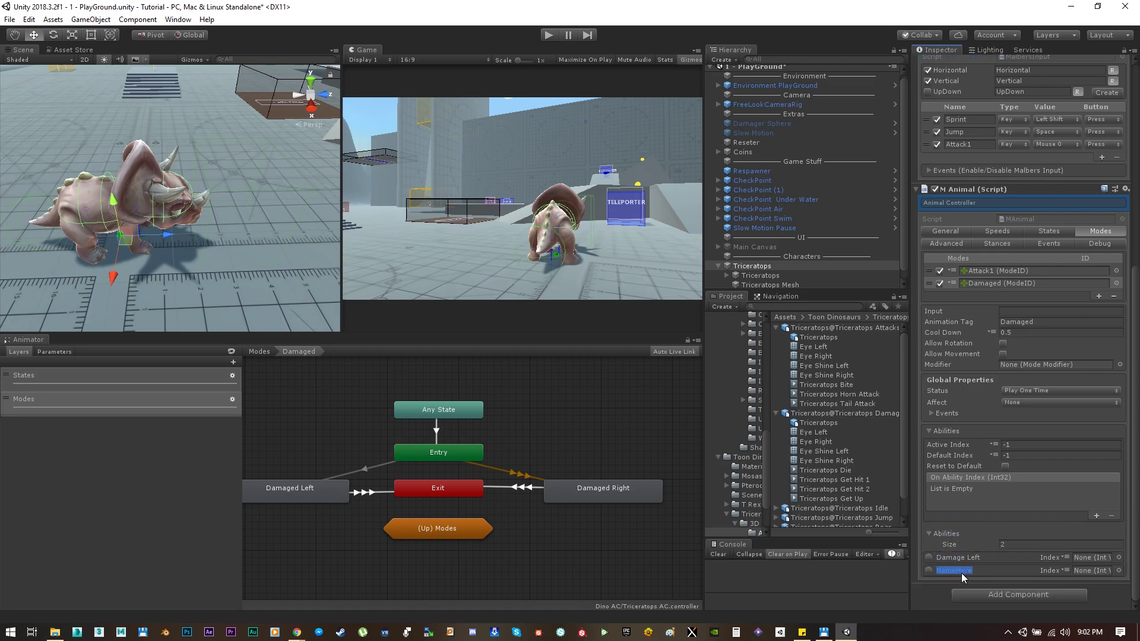
{"action": "type", "text": "Damage Right"}
Switch both ability indices to constant values and set Damage Left to 1 and Damage Right to 2
{"action": "left_click", "coordinate": [1065, 557]}
{"action": "left_click", "coordinate": [1084, 570]}
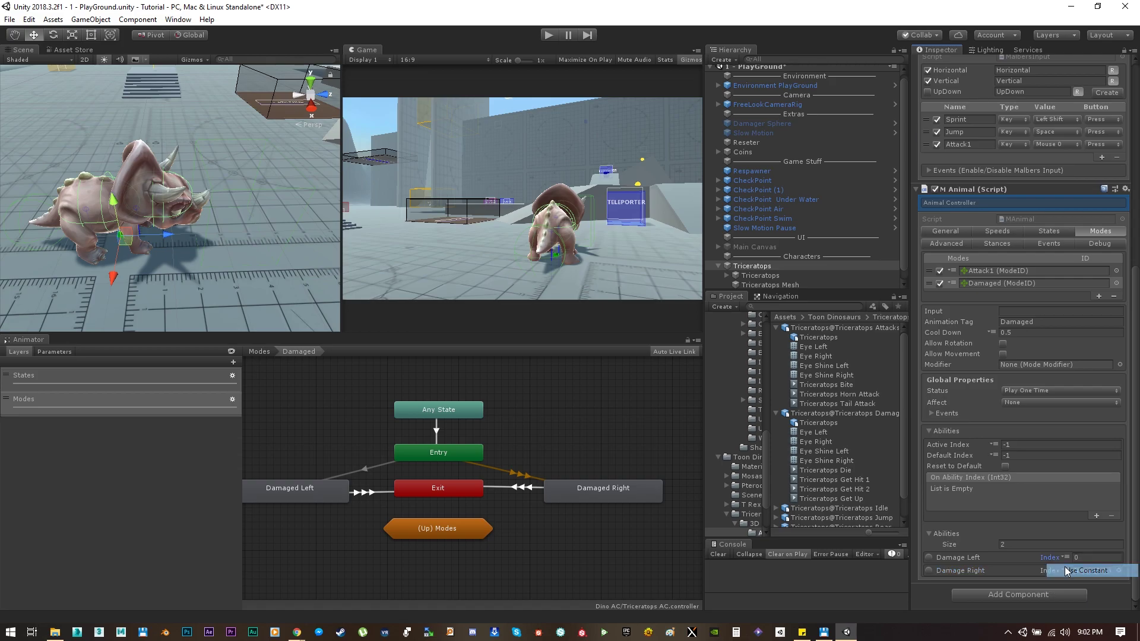
{"action": "left_click", "coordinate": [1067, 570]}
{"action": "left_click", "coordinate": [1079, 583]}
{"action": "left_click", "coordinate": [1090, 558]}
{"action": "type", "text": "1"}
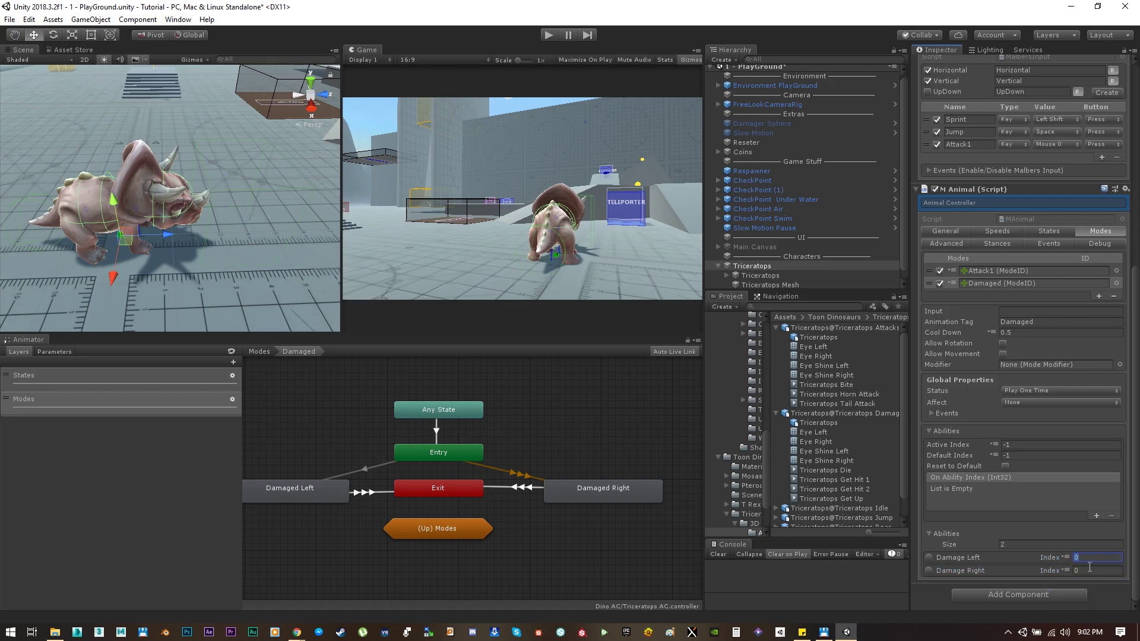
{"action": "left_click", "coordinate": [1090, 570]}
{"action": "type", "text": "2"}
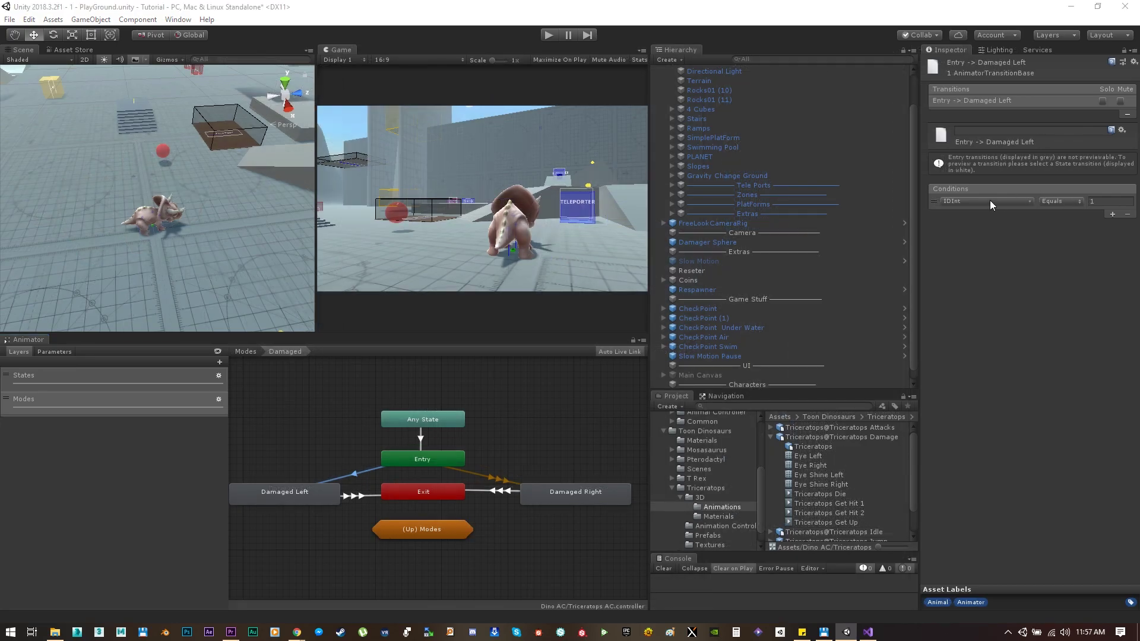
Look up the ID stored in the Damaged mode asset and the ability indices of the Triceratops' Damaged mode
{"action": "left_click", "coordinate": [989, 201]}
{"action": "left_click", "coordinate": [1086, 289]}
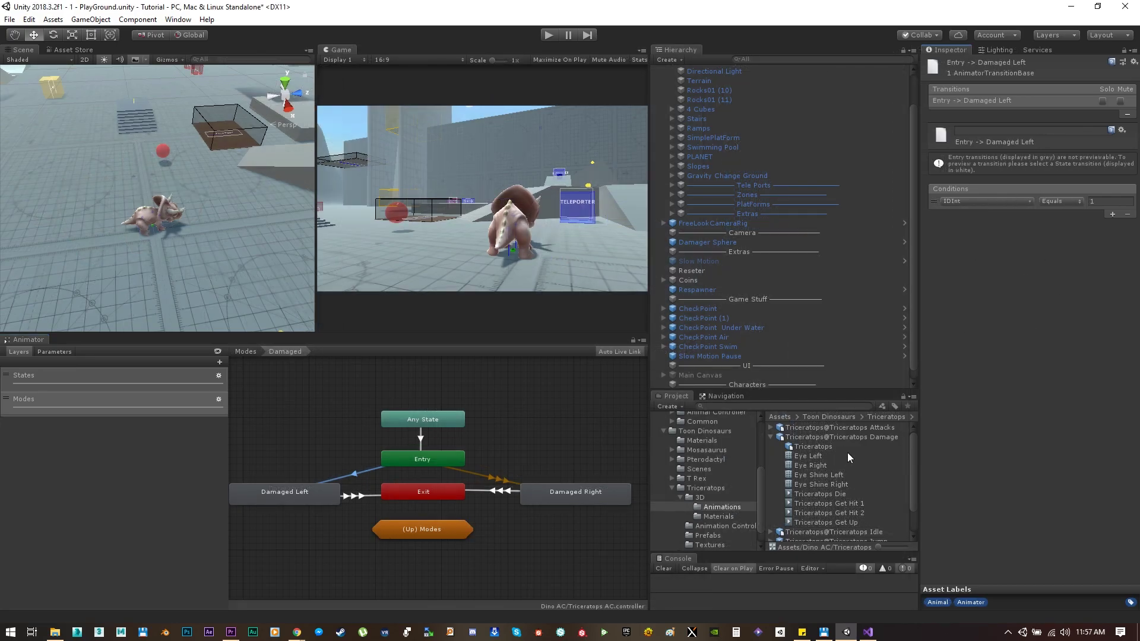
{"action": "scroll", "coordinate": [700, 378], "scroll_direction": "down", "scroll_amount": 1}
{"action": "left_click", "coordinate": [697, 385]}
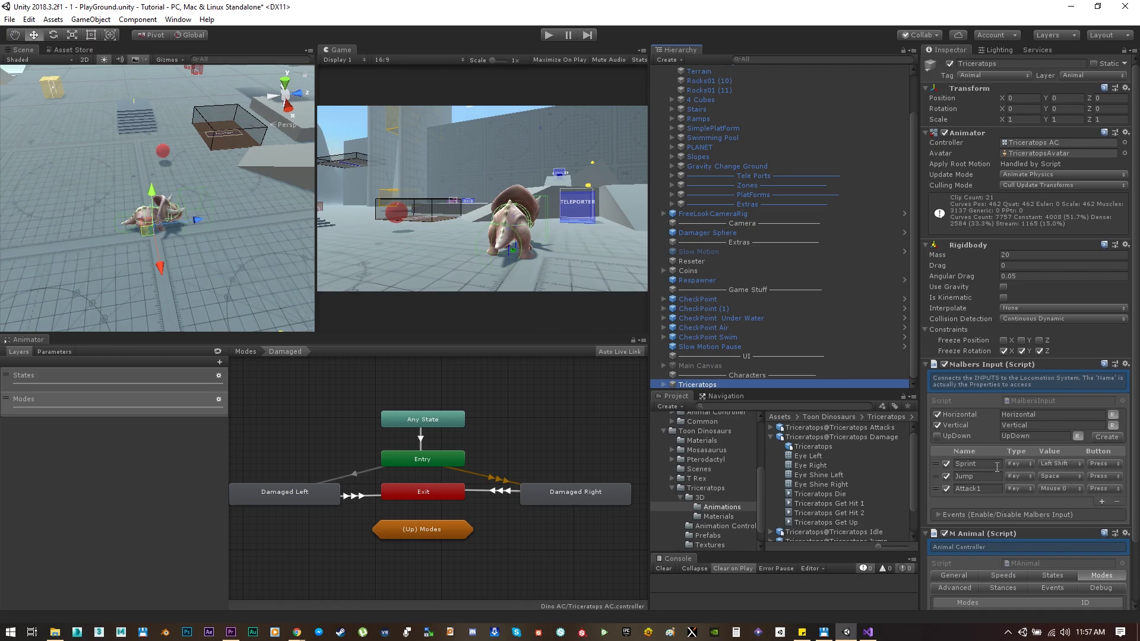
{"action": "left_click", "coordinate": [944, 558]}
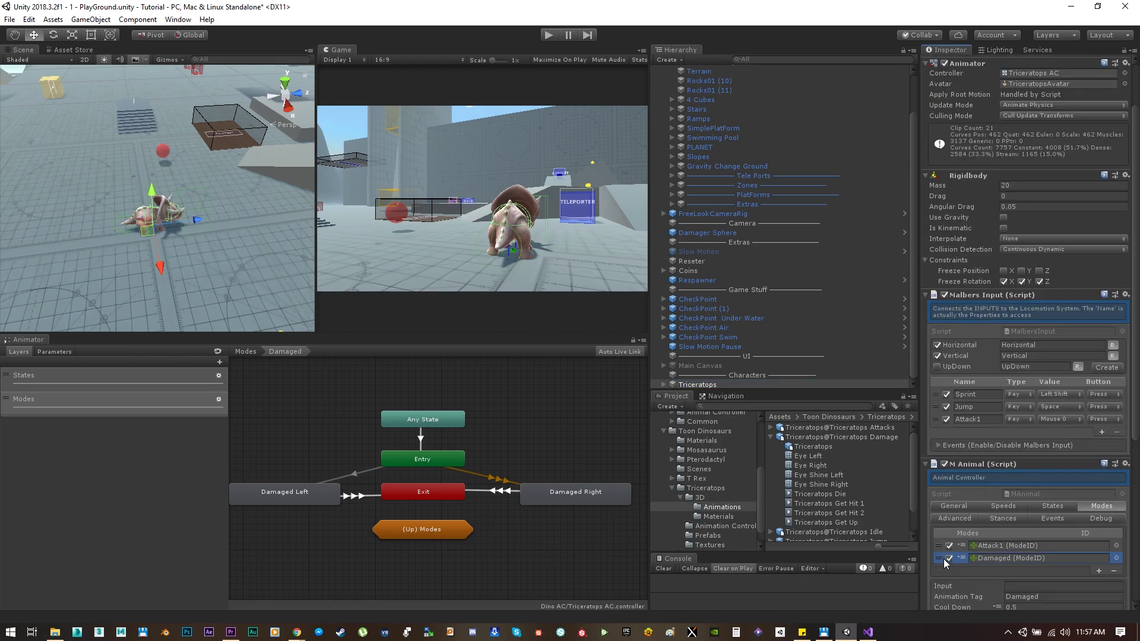
{"action": "scroll", "coordinate": [998, 448], "scroll_direction": "down", "scroll_amount": 10}
{"action": "left_click", "coordinate": [986, 284]}
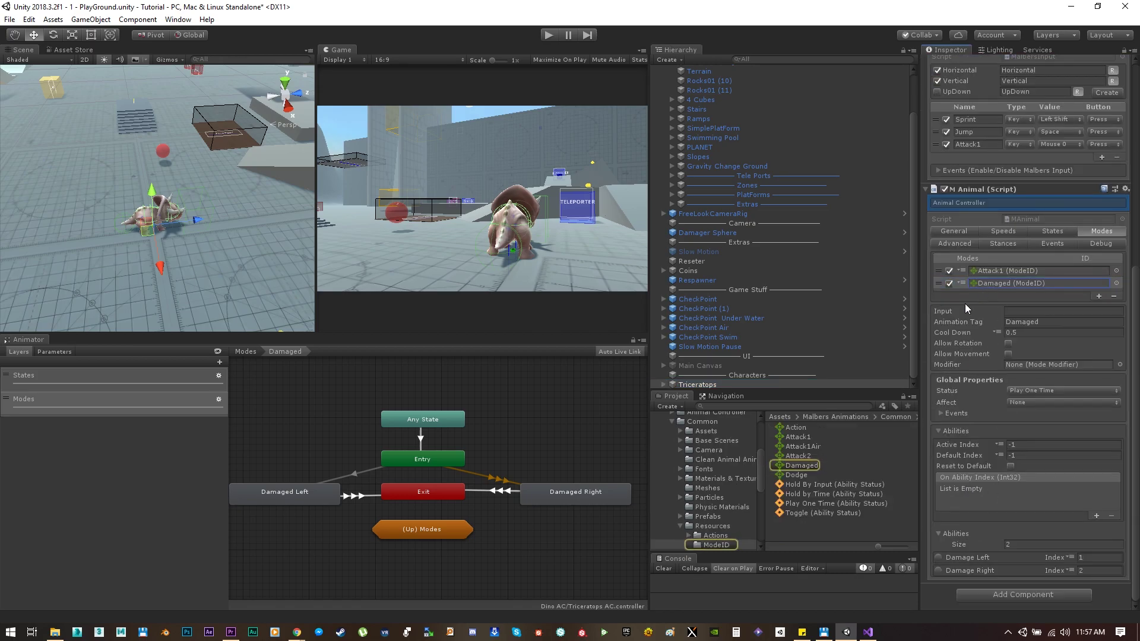
{"action": "left_click", "coordinate": [811, 466]}
{"action": "left_click", "coordinate": [1005, 101]}
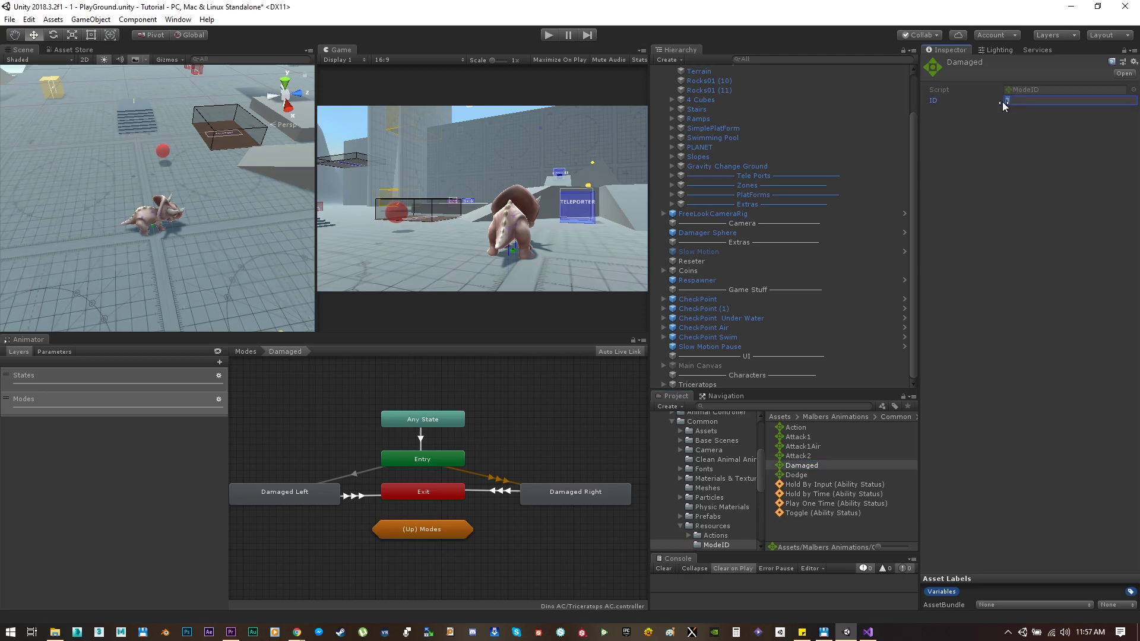
{"action": "left_click", "coordinate": [688, 384]}
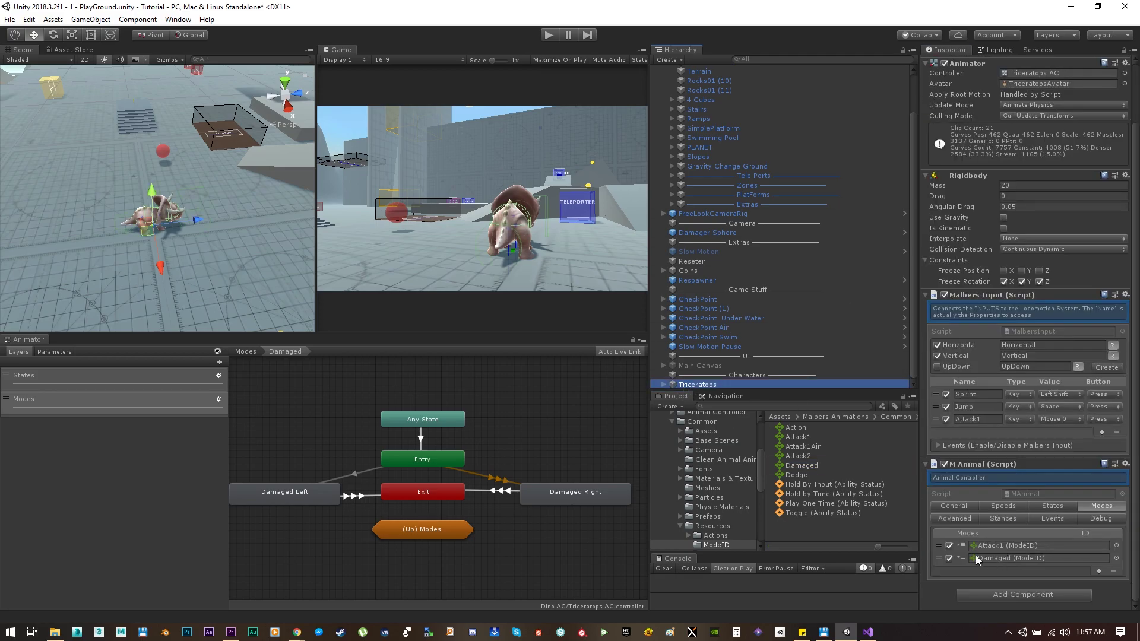
{"action": "left_click", "coordinate": [935, 556]}
{"action": "scroll", "coordinate": [962, 558], "scroll_direction": "down", "scroll_amount": 6}
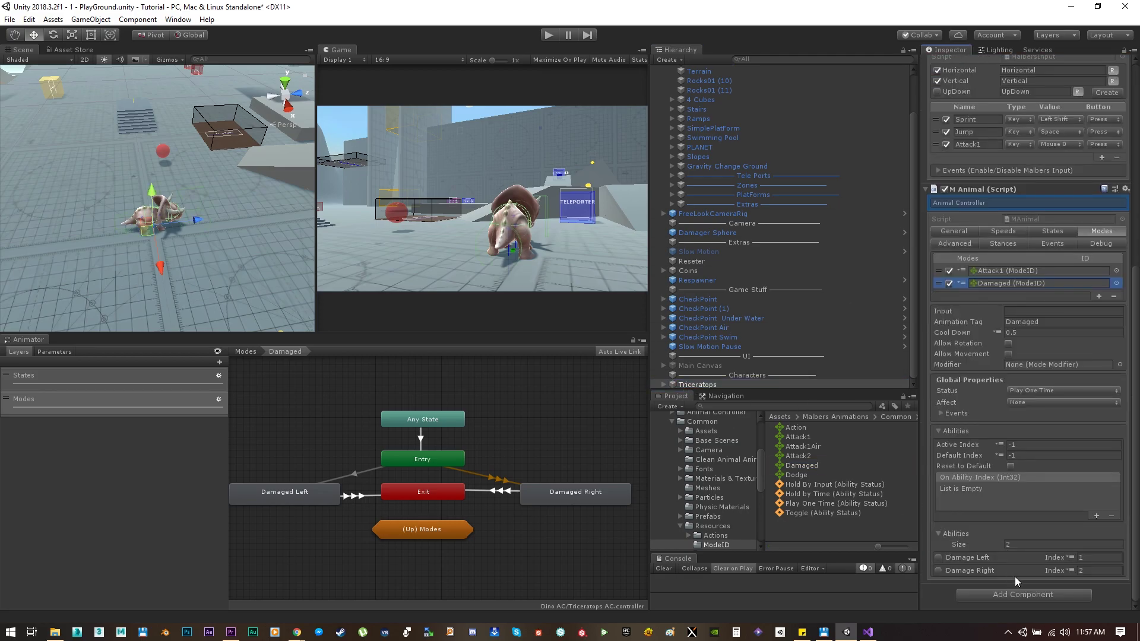
Set the condition of the Entry to Damaged Left transition to Mode equals 3001
{"action": "left_click", "coordinate": [357, 473]}
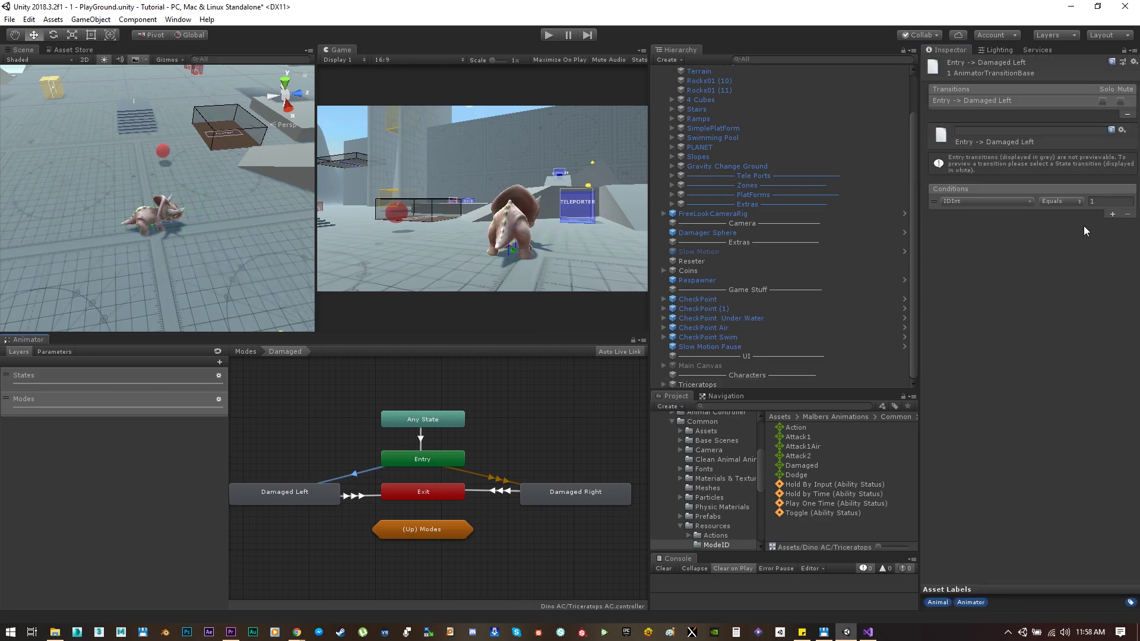
{"action": "left_click", "coordinate": [986, 201]}
{"action": "left_click", "coordinate": [968, 283]}
{"action": "left_click", "coordinate": [1108, 201]}
{"action": "type", "text": "3001"}
Set the condition of the Entry to Damaged Right transition to Mode Equals 3002
{"action": "left_click", "coordinate": [468, 477]}
{"action": "left_click", "coordinate": [1014, 200]}
{"action": "left_click", "coordinate": [975, 271]}
{"action": "left_click", "coordinate": [1062, 201]}
{"action": "left_click", "coordinate": [1063, 238]}
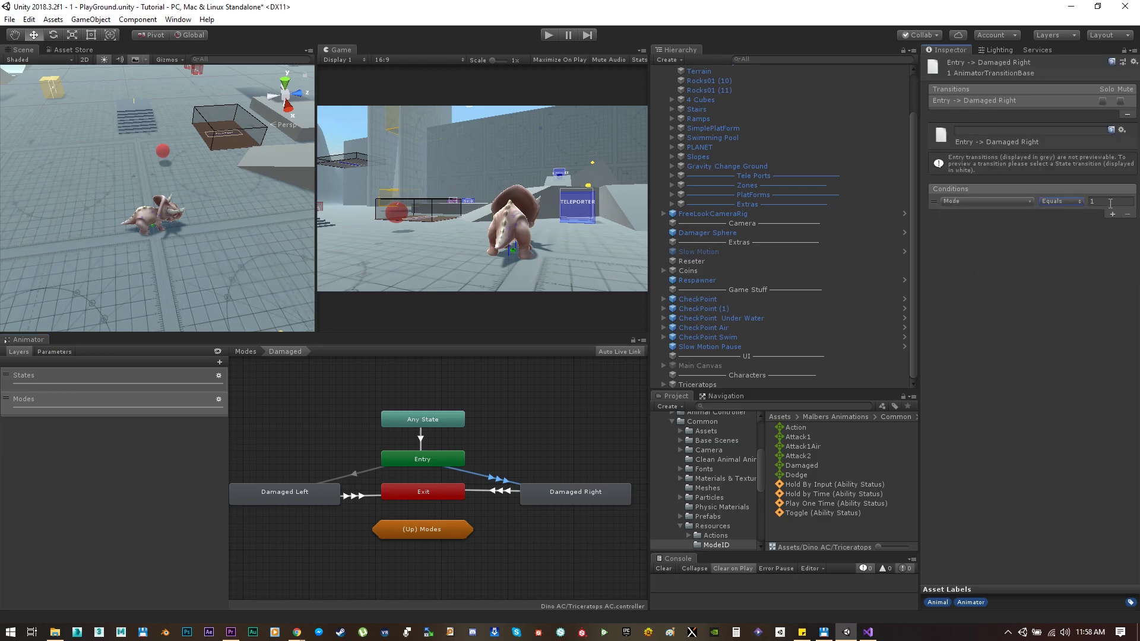
{"action": "left_click", "coordinate": [1107, 201]}
{"action": "type", "text": "3002"}
Run the scene, move the Damager Sphere around the Triceratops to test the damage reaction, and stop play mode
{"action": "key", "text": "ctrl+p"}
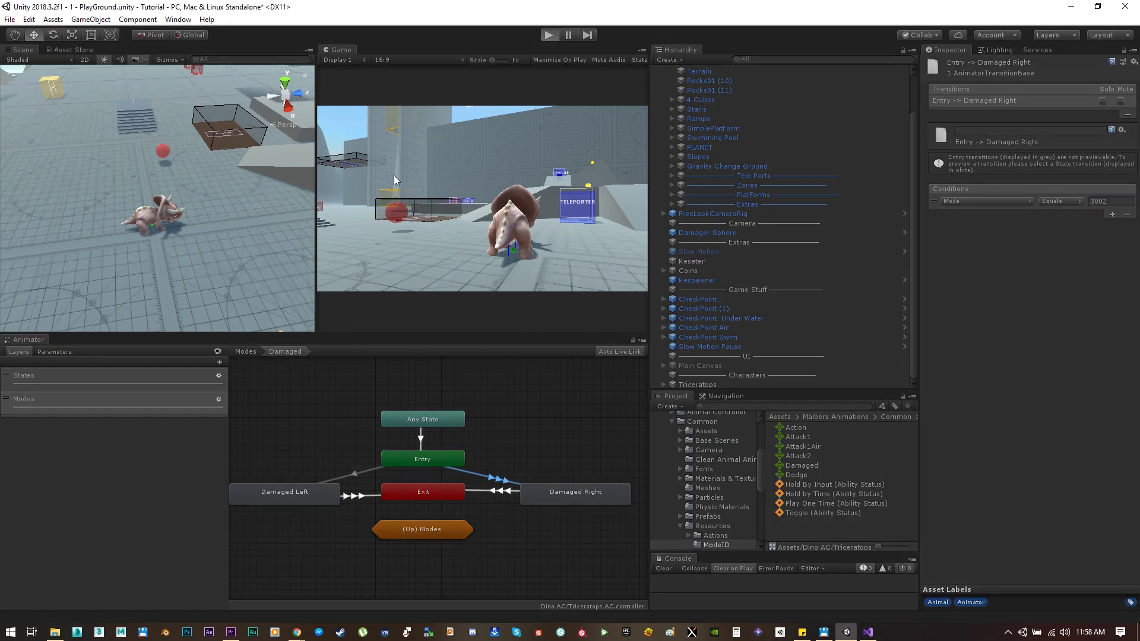
{"action": "left_click", "coordinate": [710, 242]}
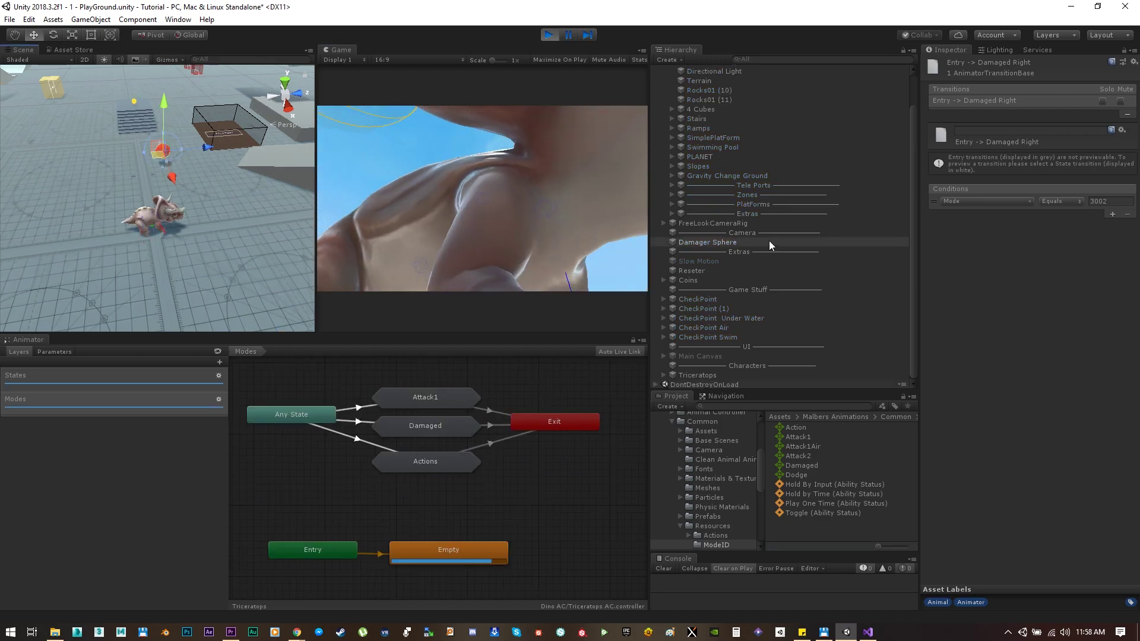
{"action": "left_click_drag", "start_coordinate": [159, 152], "coordinate": [135, 166]}
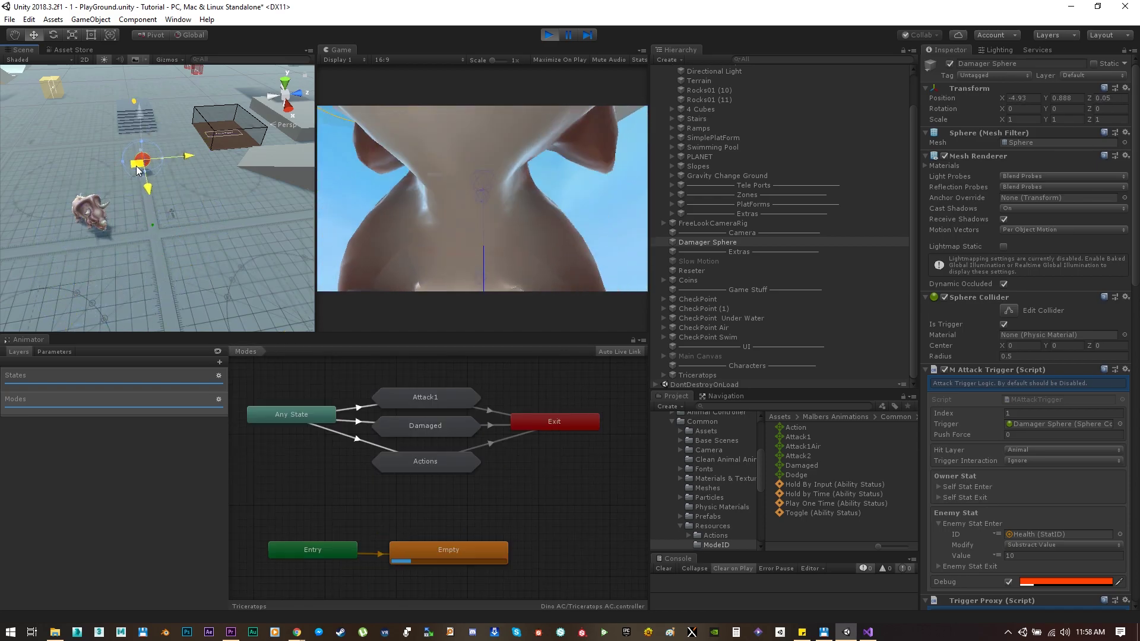
{"action": "left_click", "coordinate": [547, 37]}
{"action": "key", "text": "ctrl+p"}
Reorder the Entry transitions inside the Damaged sub-state machine so that Entry -> Damaged Left comes before Entry -> Damaged Right
{"action": "left_click", "coordinate": [408, 429]}
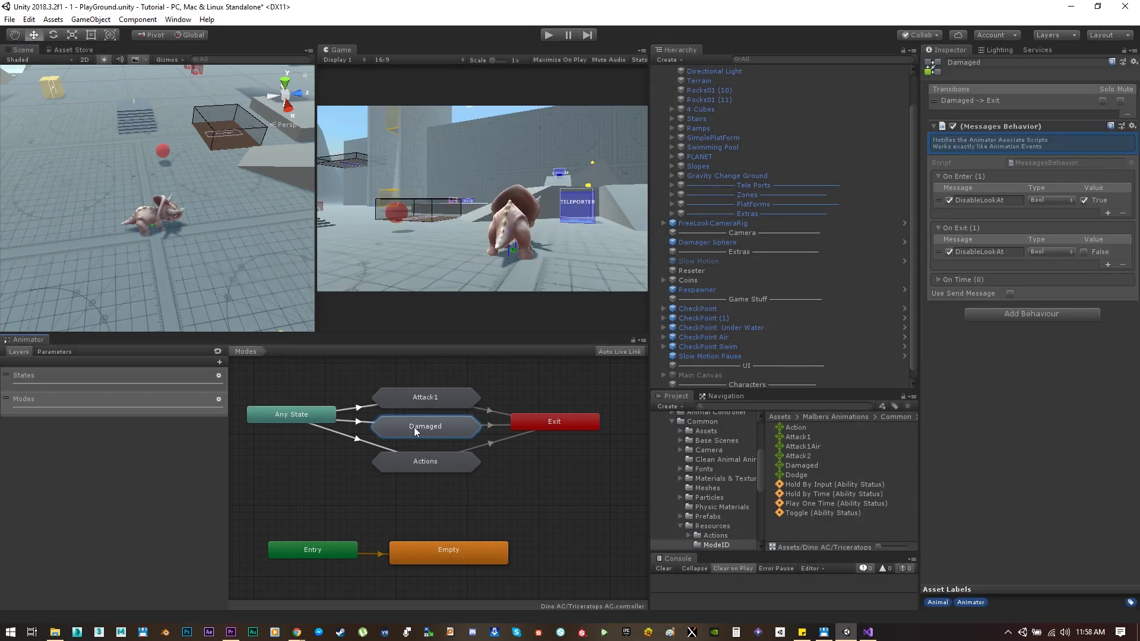
{"action": "double_click", "coordinate": [415, 427]}
{"action": "left_click", "coordinate": [355, 472]}
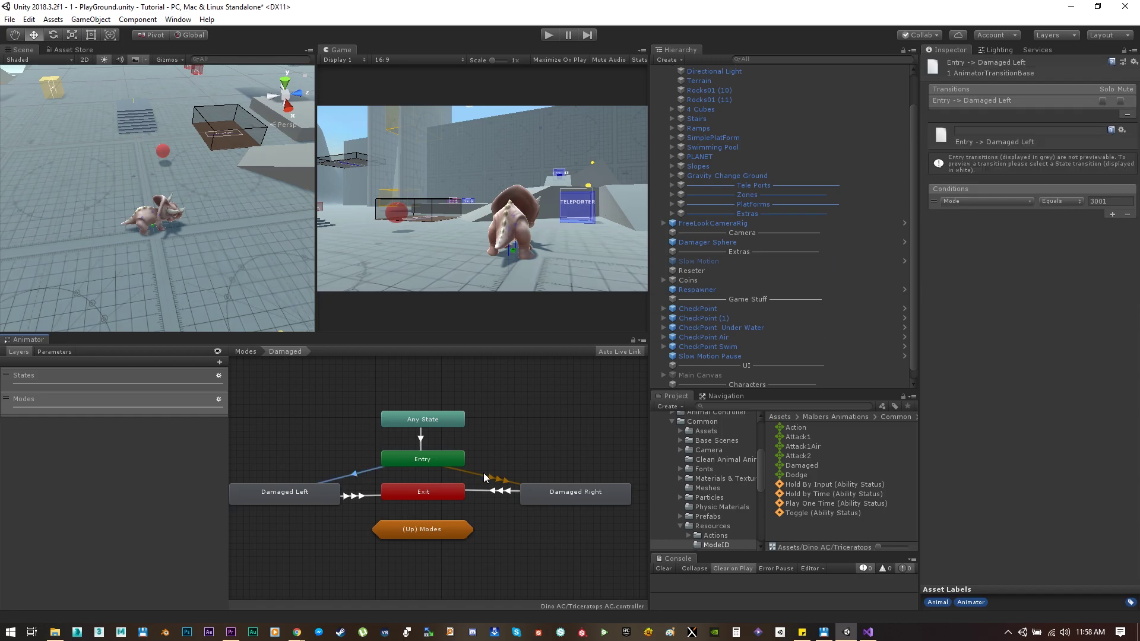
{"action": "left_click", "coordinate": [418, 463]}
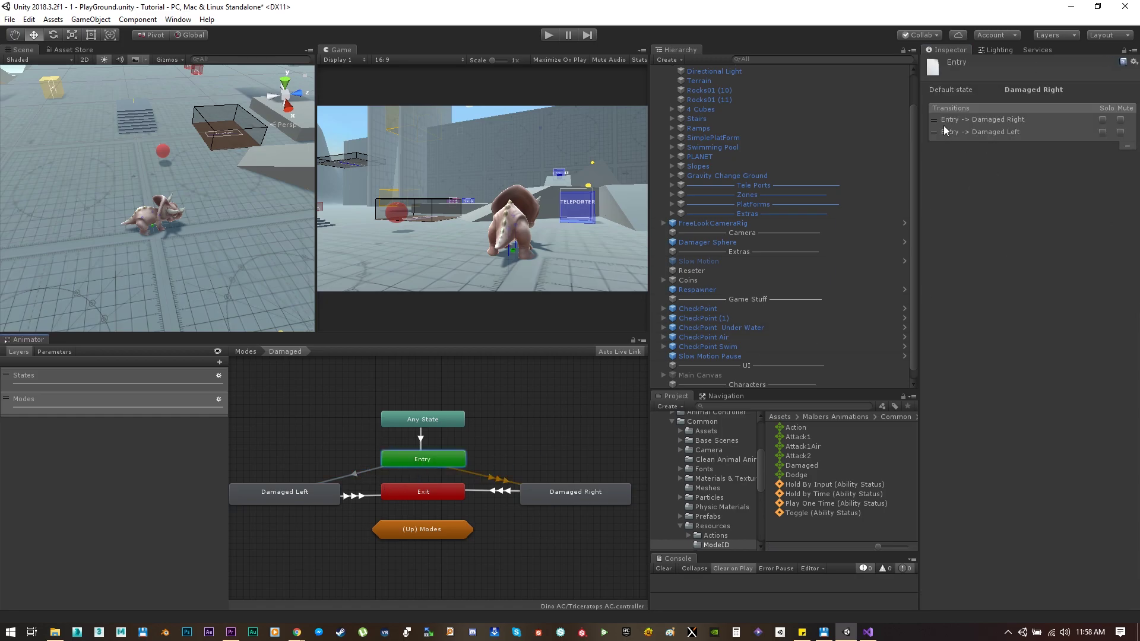
{"action": "left_click_drag", "start_coordinate": [943, 126], "coordinate": [934, 131]}
Play the scene, move the Damager Sphere into the Triceratops to check the hit reaction, and stop play mode
{"action": "left_click", "coordinate": [549, 35]}
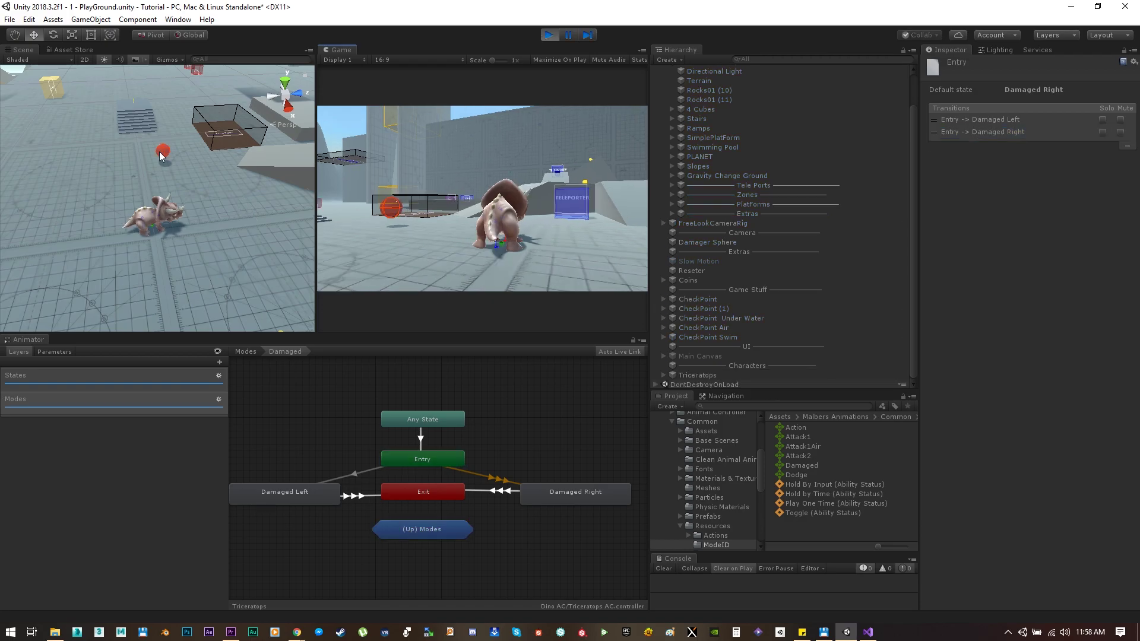
{"action": "left_click", "coordinate": [154, 157]}
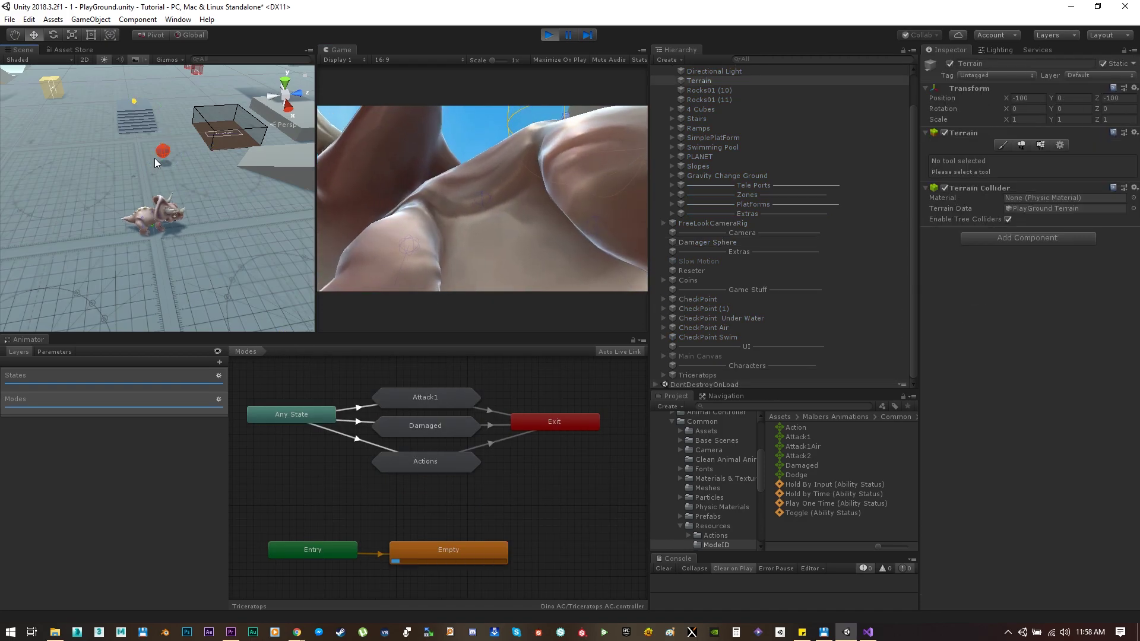
{"action": "left_click", "coordinate": [161, 152]}
{"action": "left_click_drag", "start_coordinate": [156, 159], "coordinate": [125, 201]}
{"action": "left_click", "coordinate": [550, 38]}
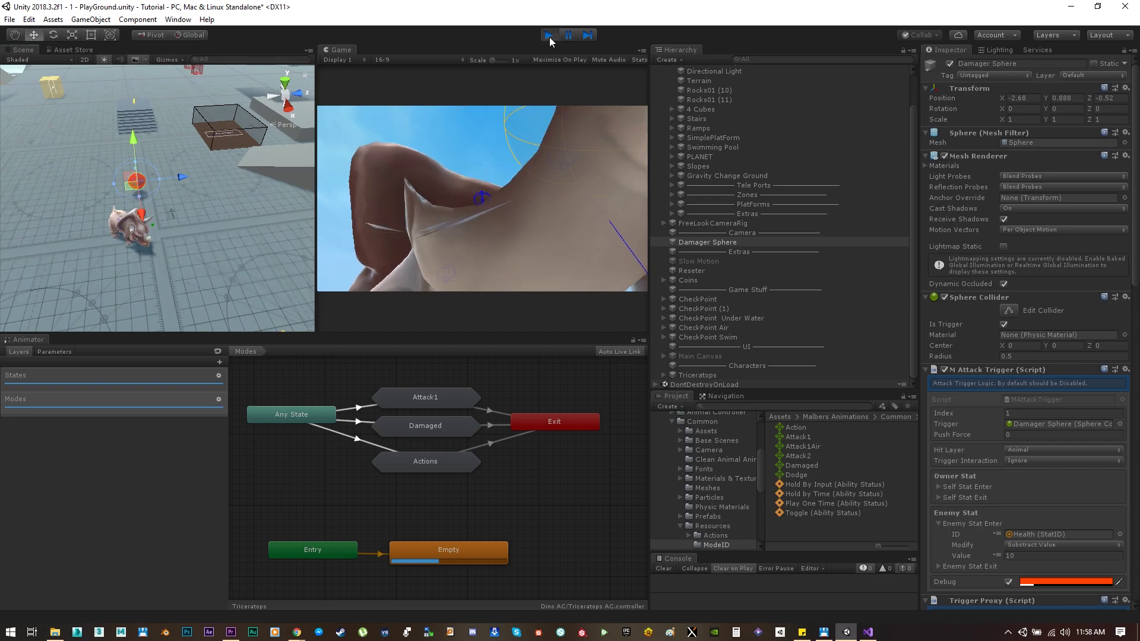
{"action": "left_click", "coordinate": [549, 38]}
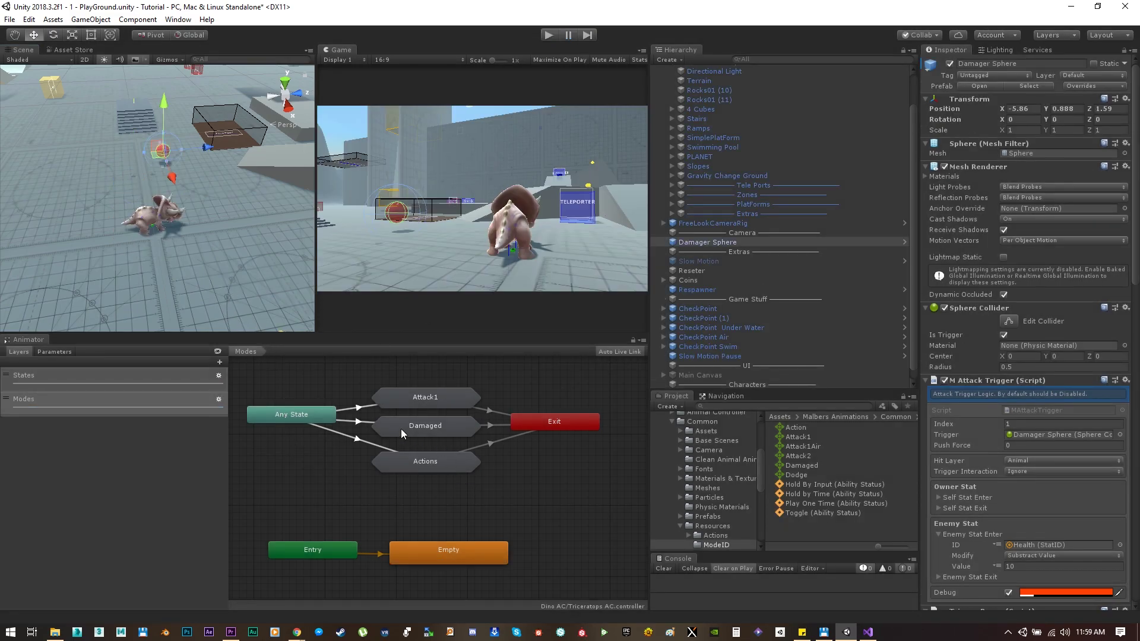
Assign the Damage 2 Directional modifier to the Damaged mode in the Triceratops' M Animal component
{"action": "scroll", "coordinate": [736, 383], "scroll_direction": "down", "scroll_amount": 1}
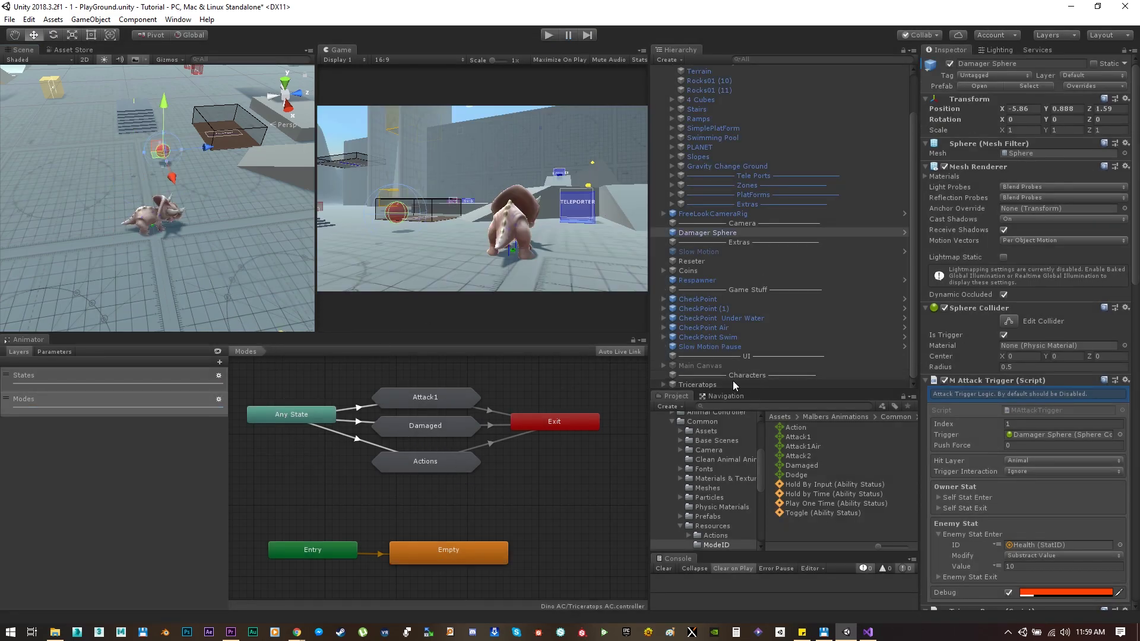
{"action": "left_click", "coordinate": [733, 384]}
{"action": "scroll", "coordinate": [973, 480], "scroll_direction": "down", "scroll_amount": 3}
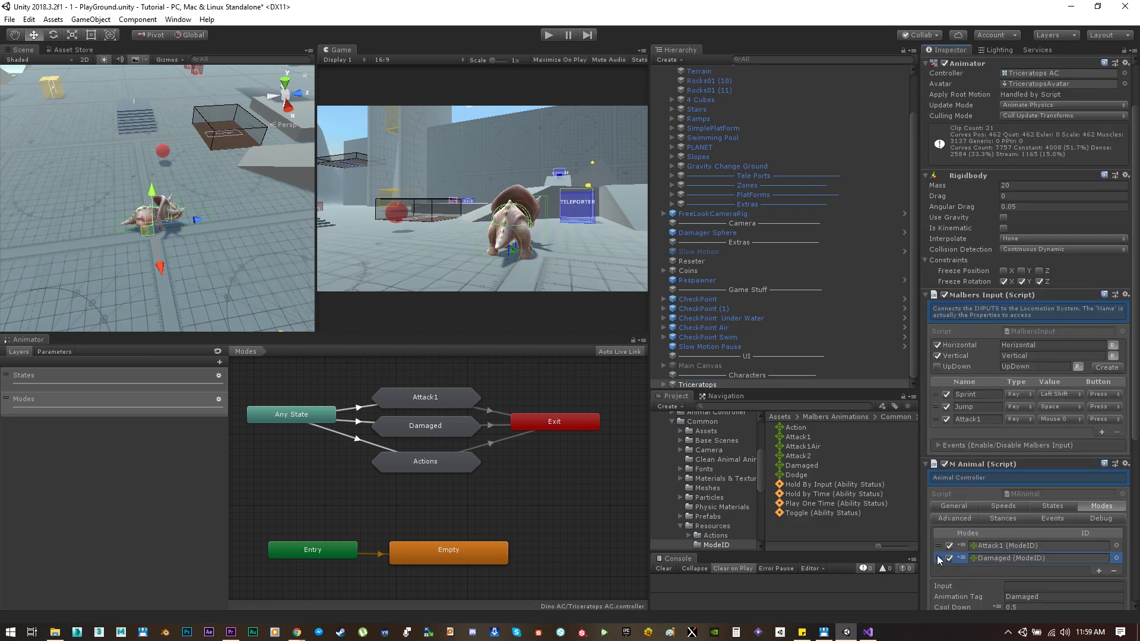
{"action": "left_click", "coordinate": [963, 557]}
{"action": "scroll", "coordinate": [1010, 505], "scroll_direction": "down", "scroll_amount": 5}
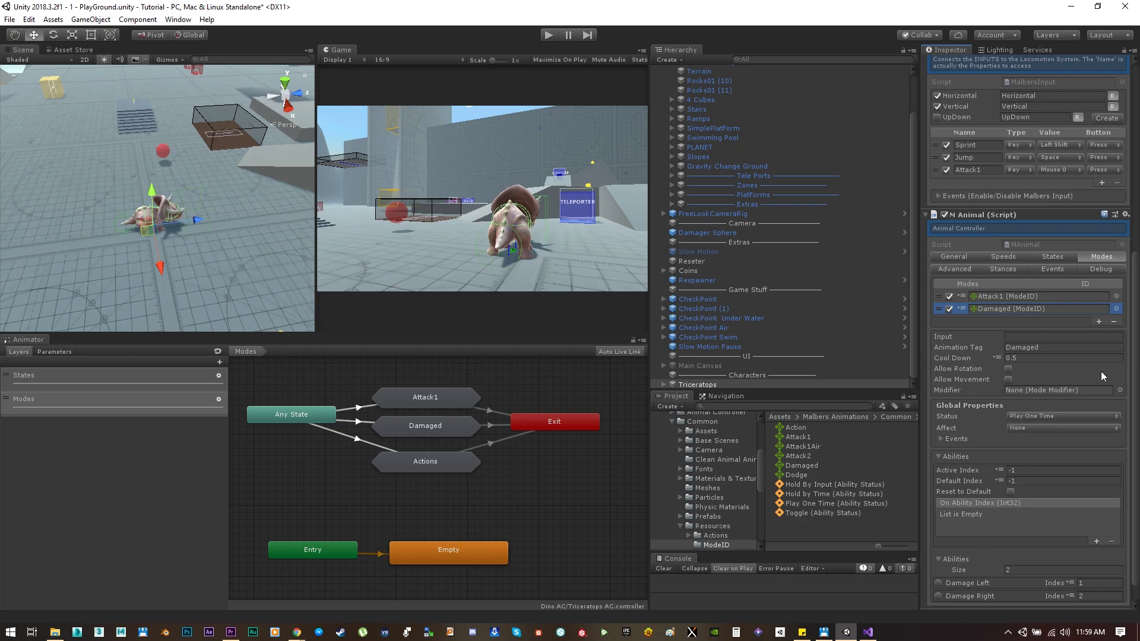
{"action": "left_click", "coordinate": [1120, 390]}
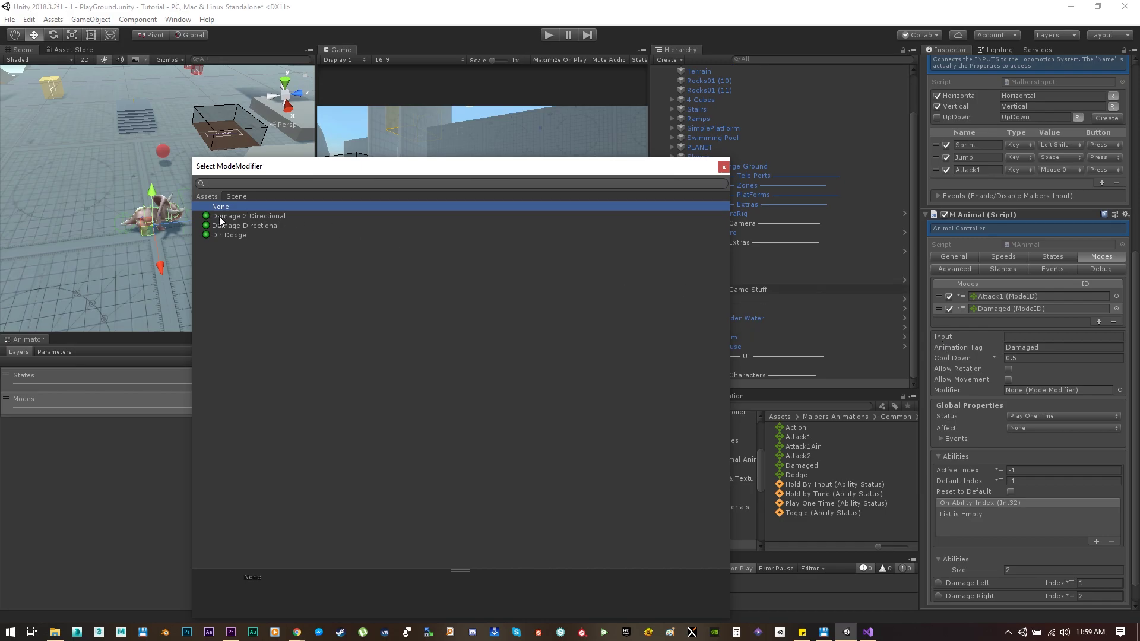
{"action": "left_click", "coordinate": [238, 217]}
{"action": "double_click", "coordinate": [238, 218]}
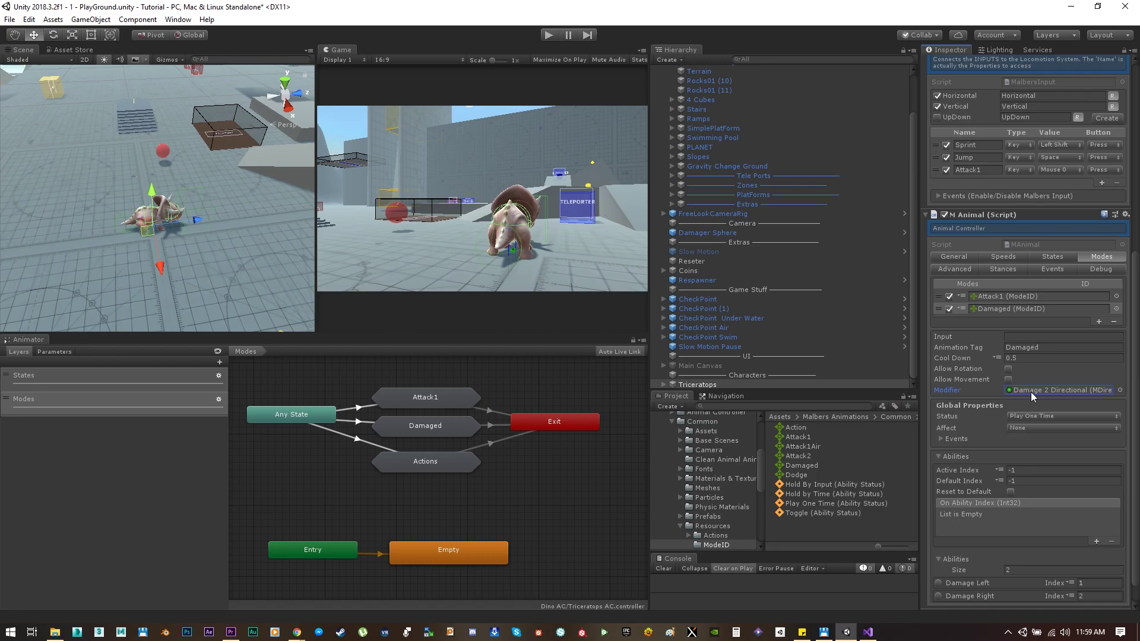
{"action": "scroll", "coordinate": [1023, 549], "scroll_direction": "down", "scroll_amount": 2}
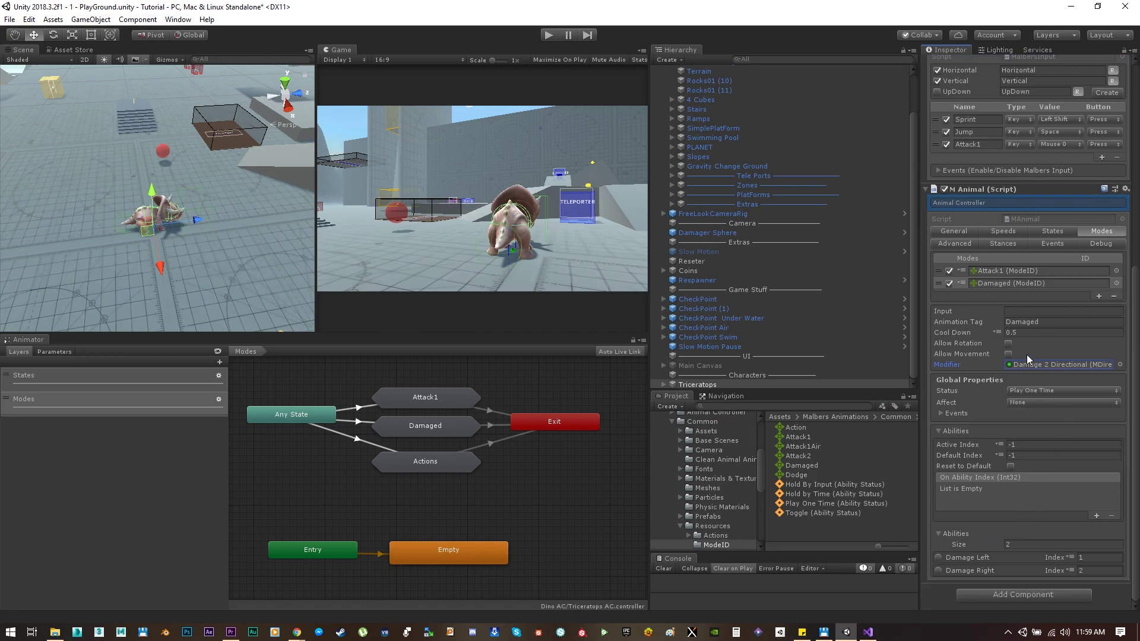
Run the scene and move the Damager Sphere around the Triceratops to test the directional damage reactions
{"action": "left_click", "coordinate": [547, 36]}
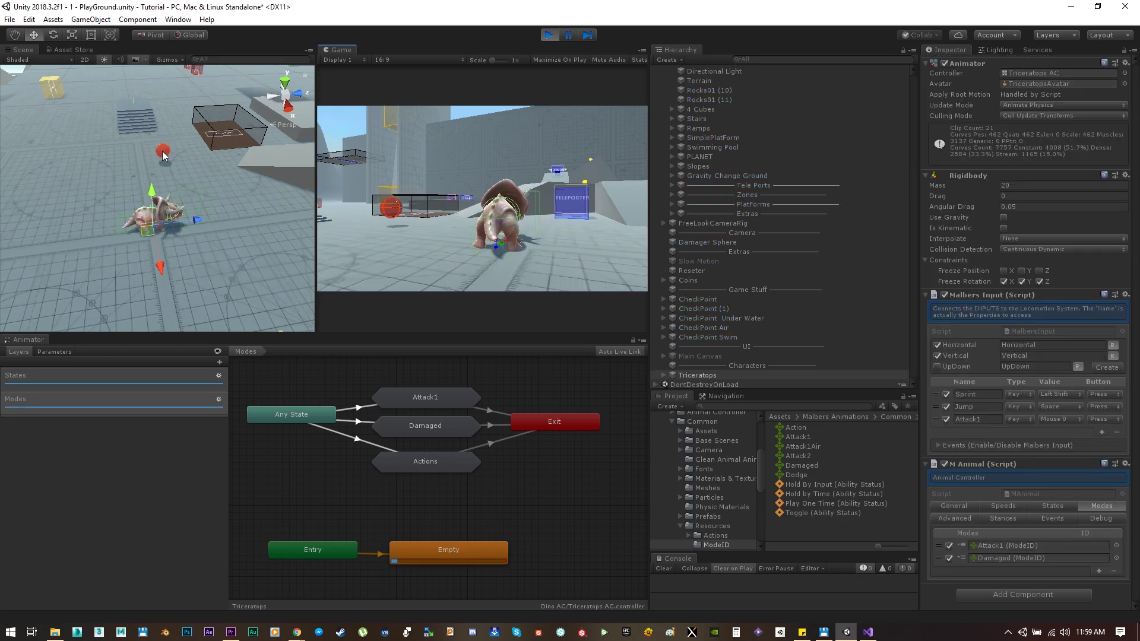
{"action": "left_click", "coordinate": [163, 156]}
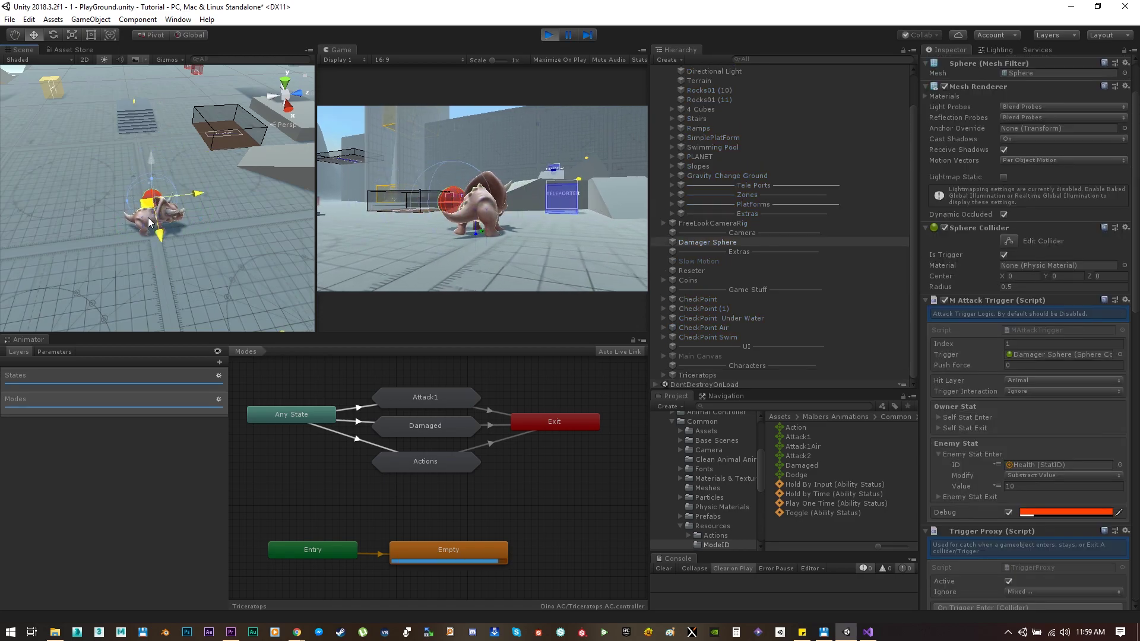
{"action": "left_click_drag", "start_coordinate": [142, 180], "coordinate": [95, 265]}
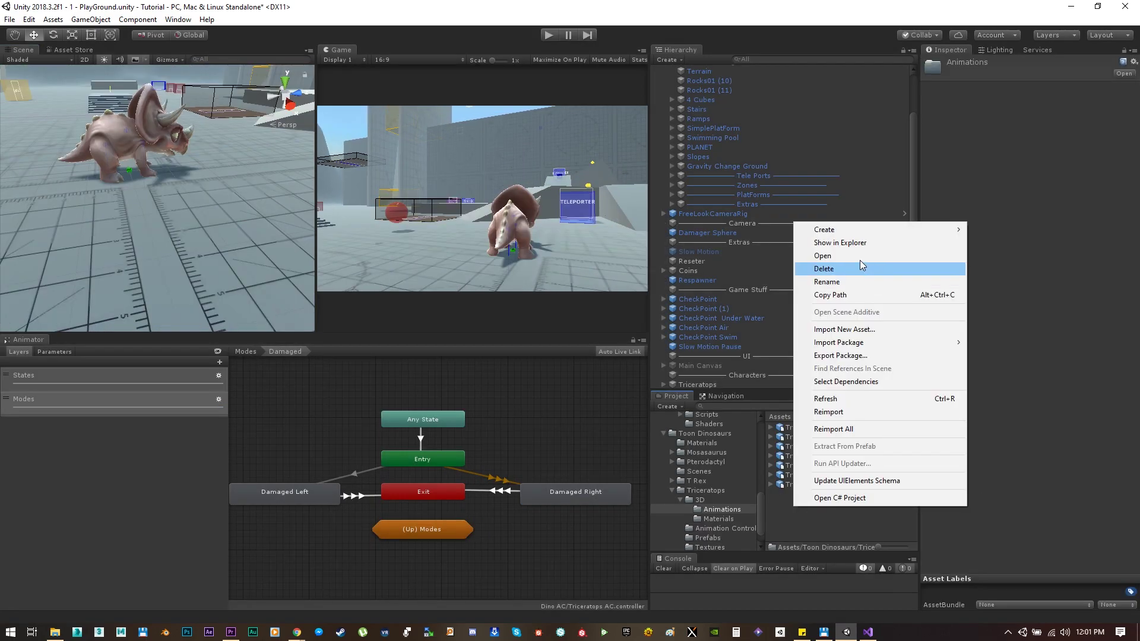
Create an Avatar Mask named Head Only in the Triceratops Animations folder
{"action": "mouse_move", "coordinate": [857, 233]}
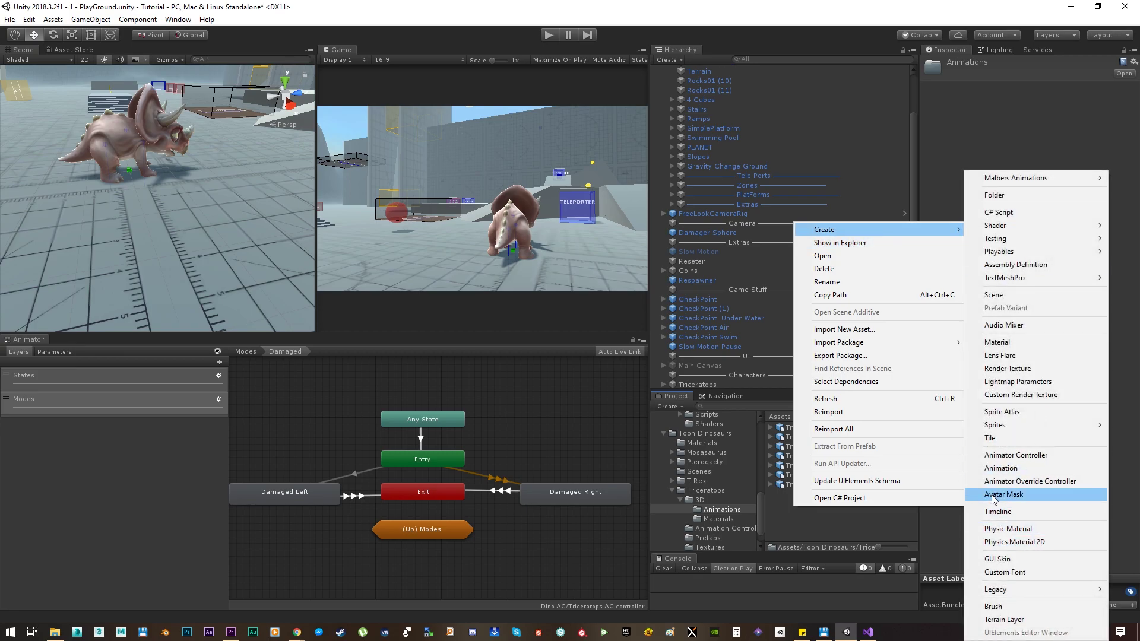
{"action": "left_click", "coordinate": [1022, 496]}
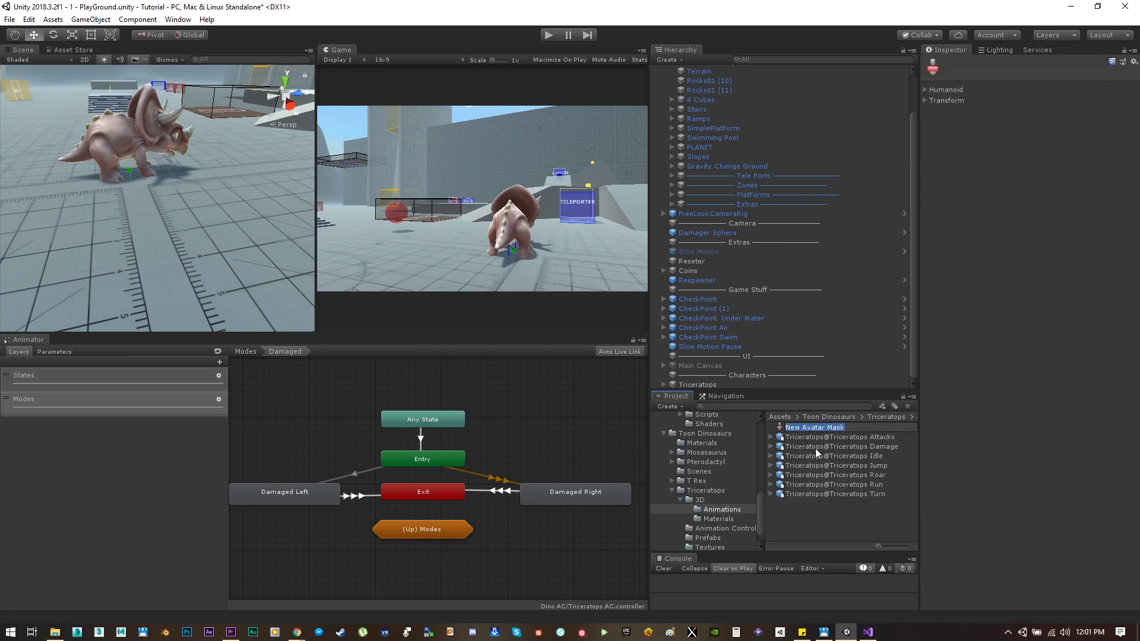
{"action": "type", "text": "Head Only"}
{"action": "key", "text": "Return"}
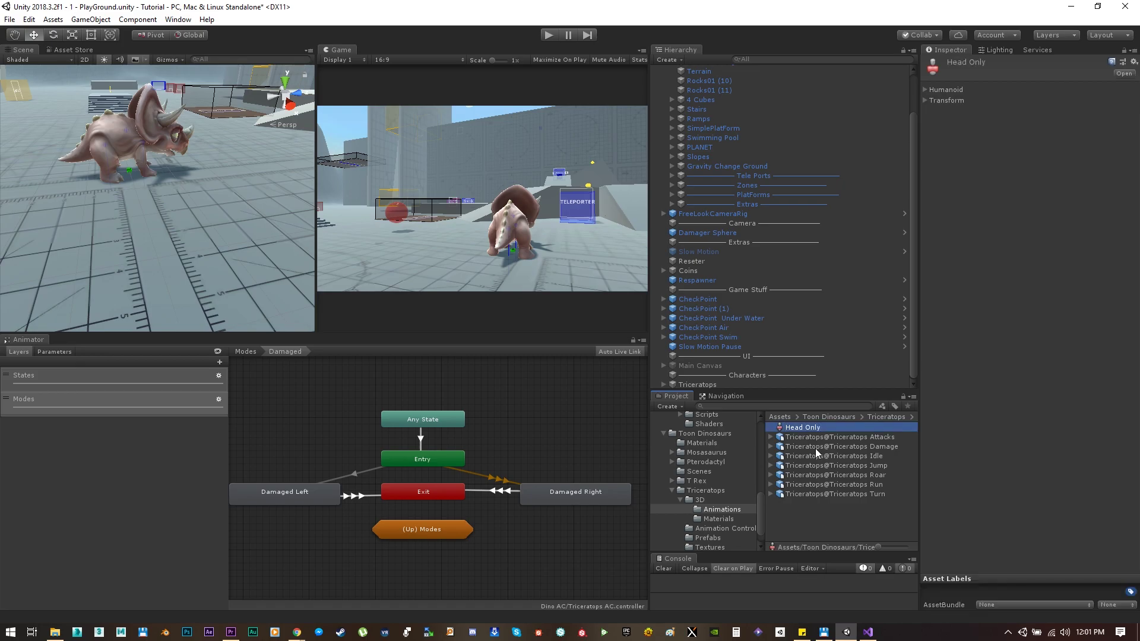
Exclude every humanoid body part and IK goal except the head from the Head Only mask
{"action": "left_click", "coordinate": [926, 89]}
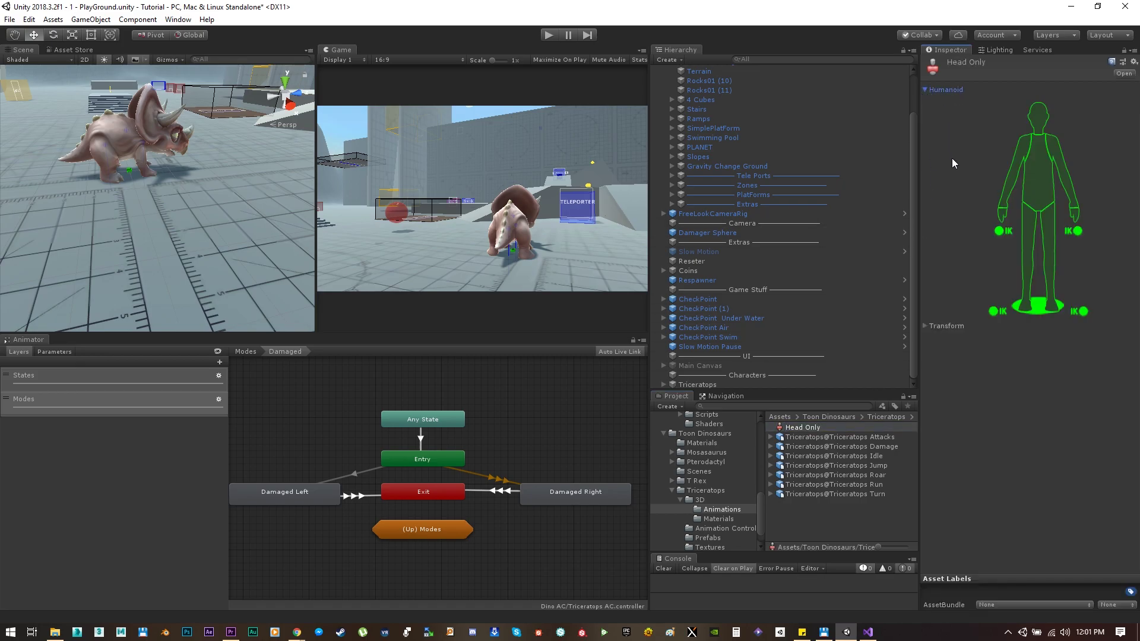
{"action": "left_click", "coordinate": [1000, 148]}
{"action": "left_click", "coordinate": [999, 148]}
{"action": "left_click", "coordinate": [999, 149]}
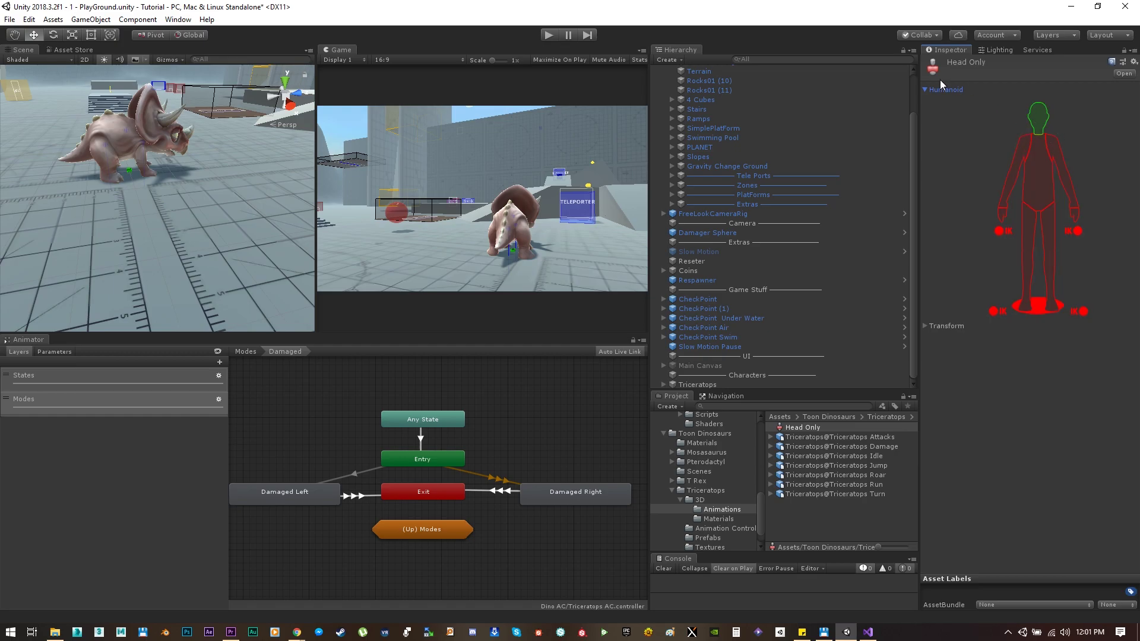
{"action": "left_click", "coordinate": [925, 326]}
{"action": "left_click", "coordinate": [924, 326]}
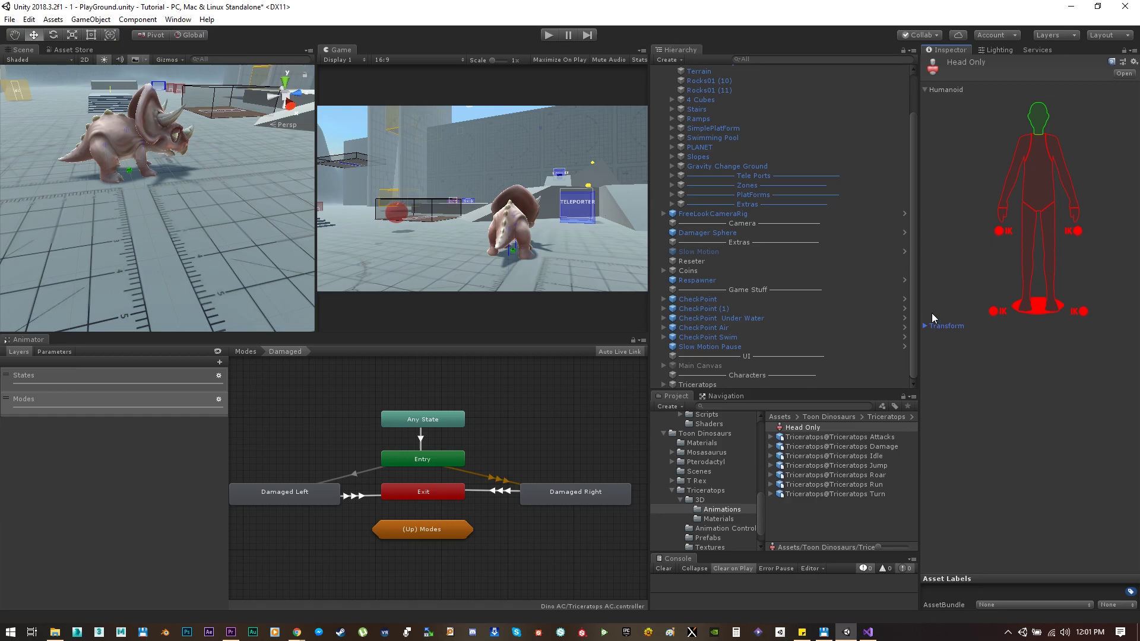
{"action": "left_click", "coordinate": [937, 92]}
Add a layer named Override to the Triceratops animator controller
{"action": "left_click", "coordinate": [220, 362]}
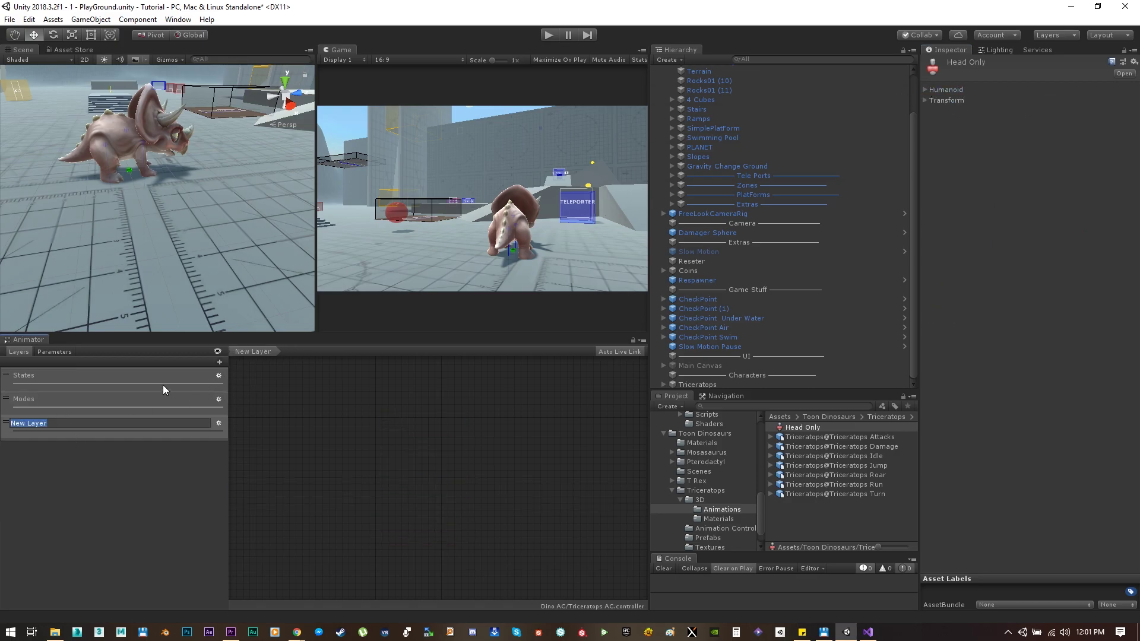
{"action": "type", "text": "Override"}
{"action": "key", "text": "Return"}
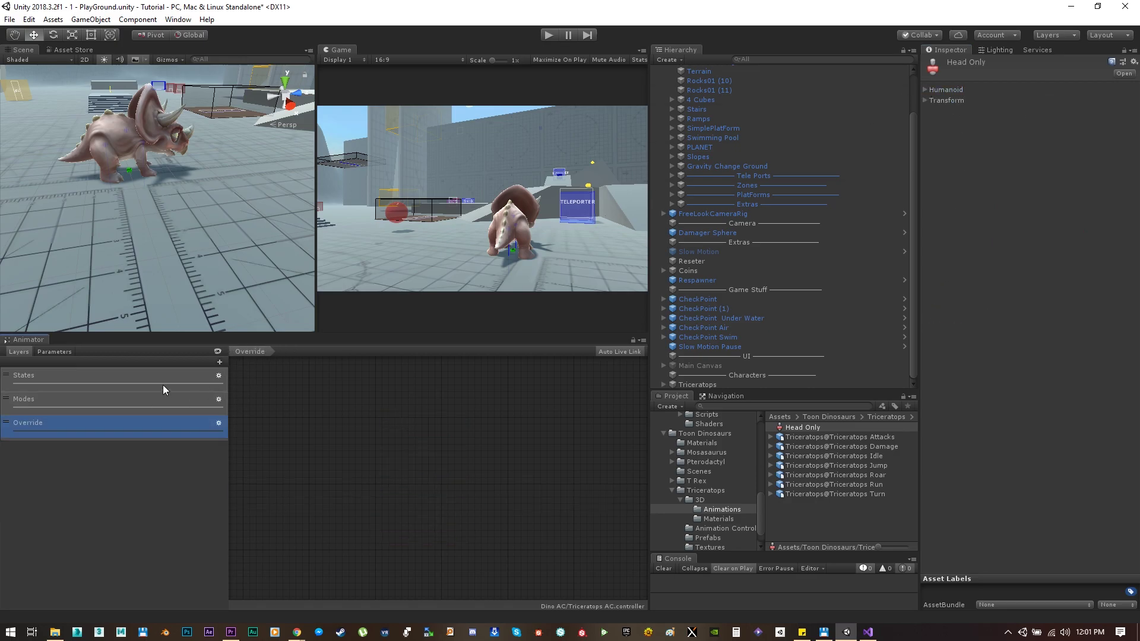
Set the Override layer's weight to 1 and assign Head Only as its mask
{"action": "left_click", "coordinate": [218, 423]}
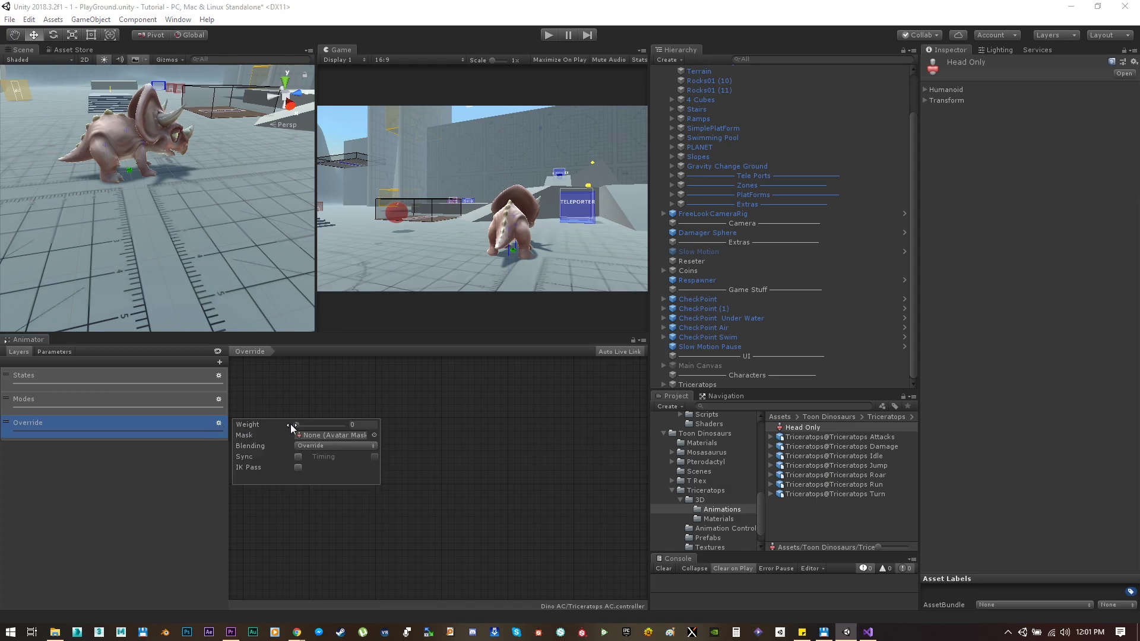
{"action": "left_click_drag", "start_coordinate": [294, 424], "coordinate": [355, 432]}
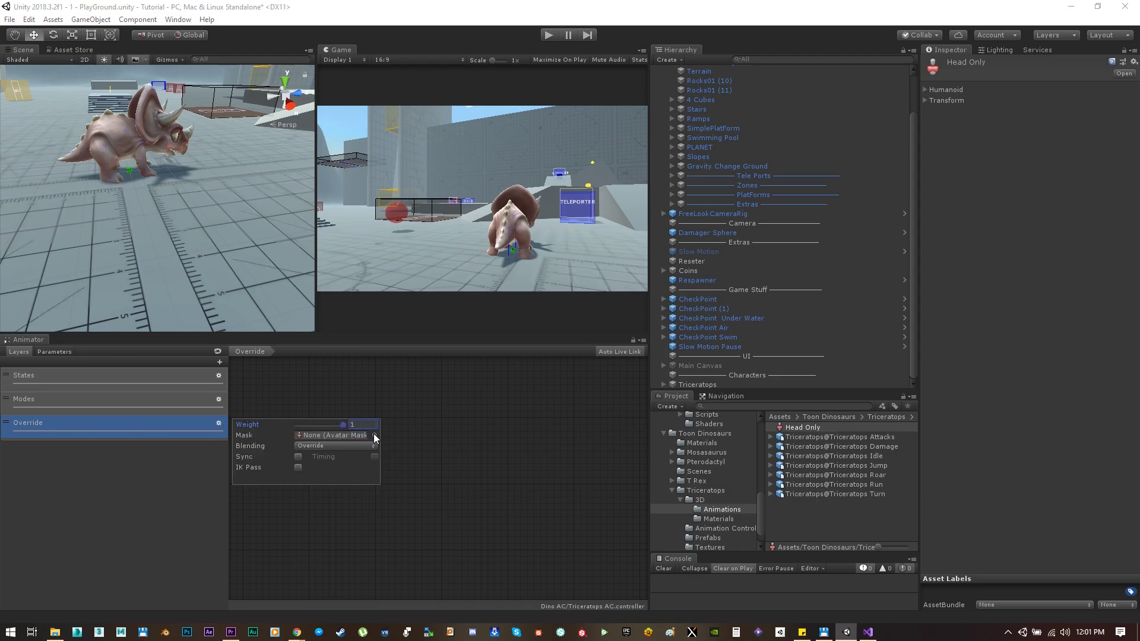
{"action": "left_click", "coordinate": [375, 436]}
{"action": "left_click", "coordinate": [229, 216]}
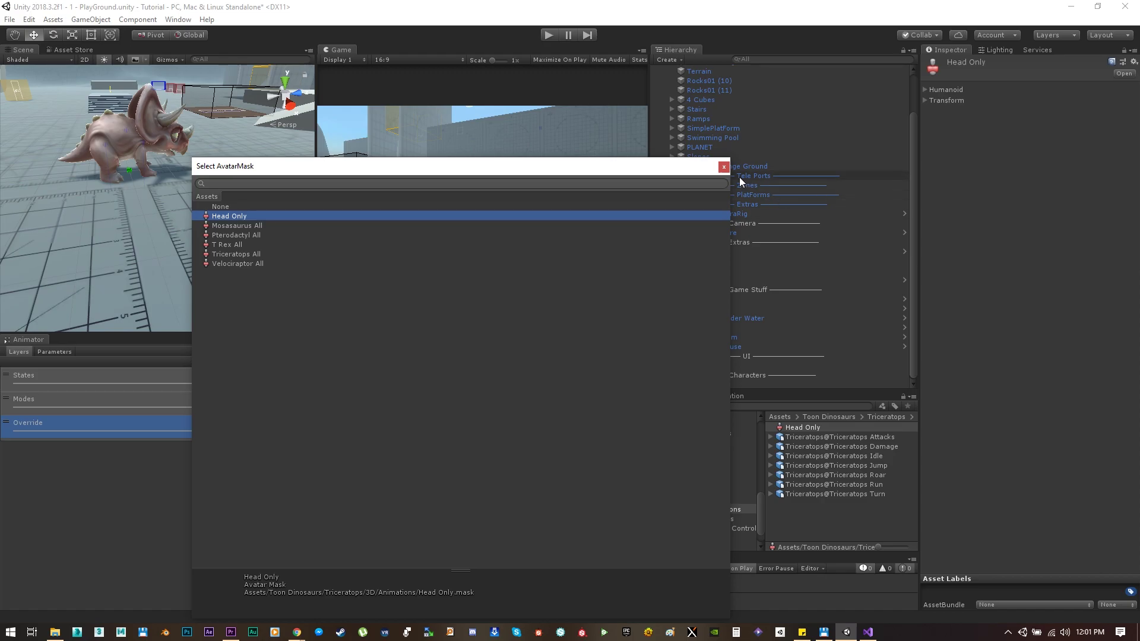
{"action": "left_click", "coordinate": [722, 167]}
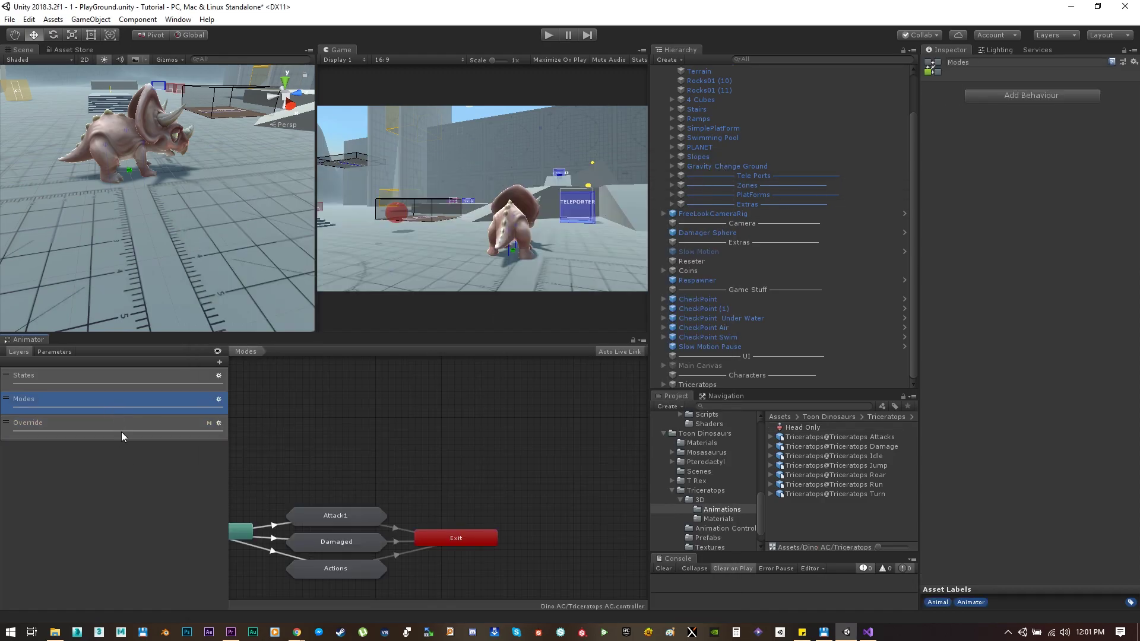
Copy the Damaged sub-state machine with its Any State and Exit transitions from the Modes layer and paste it into the Override layer
{"action": "middle_click_drag", "start_coordinate": [386, 546], "coordinate": [485, 473]}
{"action": "left_click_drag", "start_coordinate": [373, 467], "coordinate": [487, 477]}
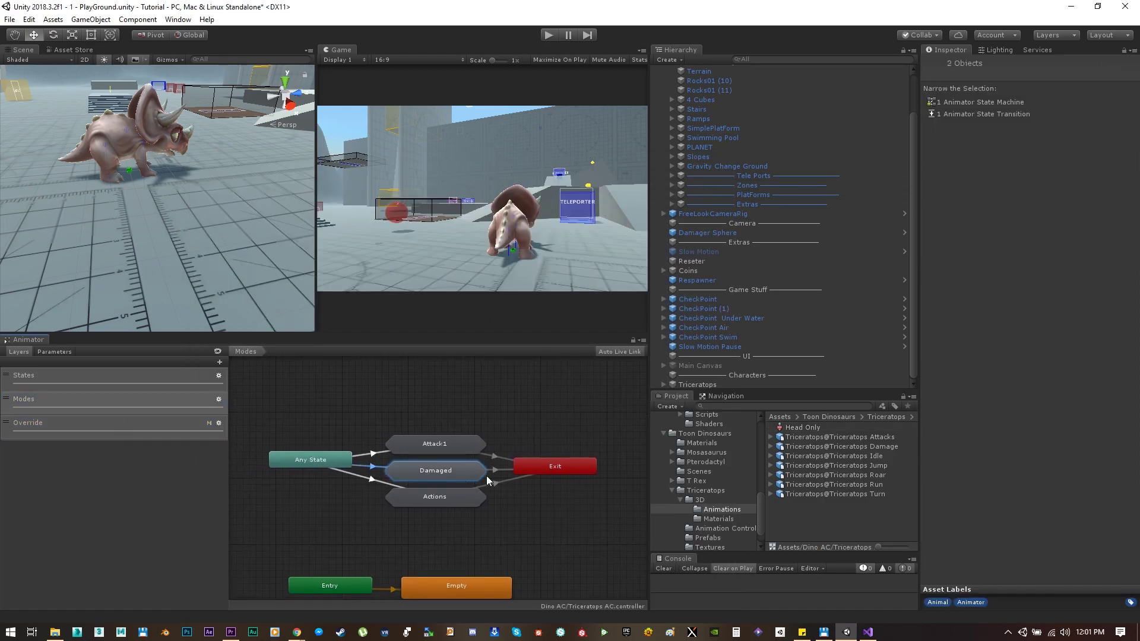
{"action": "left_click", "coordinate": [493, 470], "text": "shift"}
{"action": "right_click", "coordinate": [468, 472]}
{"action": "left_click", "coordinate": [475, 492]}
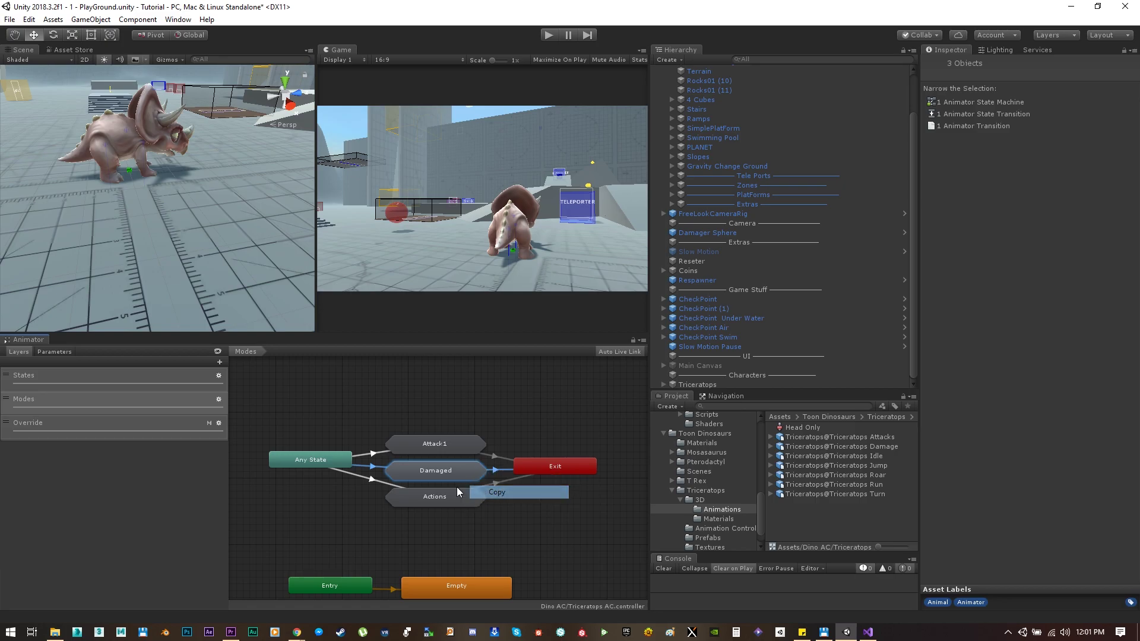
{"action": "left_click", "coordinate": [118, 428]}
{"action": "right_click", "coordinate": [375, 463]}
{"action": "left_click", "coordinate": [416, 497]}
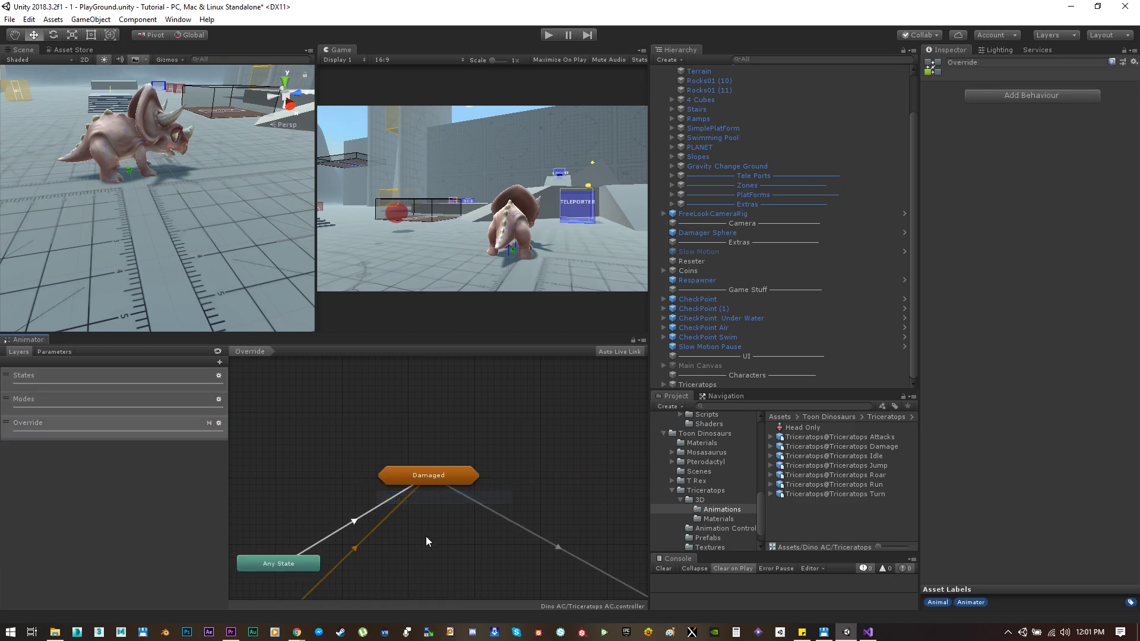
Arrange the Override layer's graph so the Damaged and Exit nodes sit roughly in line with Any State
{"action": "middle_click_drag", "start_coordinate": [426, 537], "coordinate": [373, 439]}
{"action": "left_click_drag", "start_coordinate": [376, 380], "coordinate": [438, 503]}
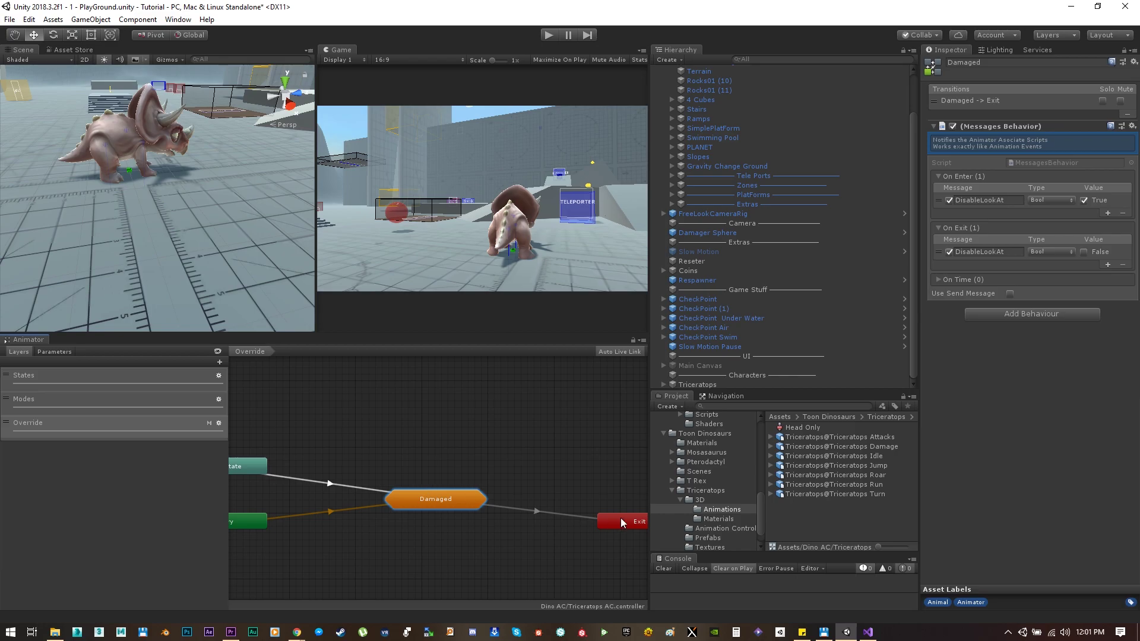
{"action": "left_click_drag", "start_coordinate": [622, 522], "coordinate": [554, 456]}
{"action": "left_click_drag", "start_coordinate": [433, 503], "coordinate": [394, 469]}
Create an empty state named Empty in the Override layer and make it the layer's default state
{"action": "left_click", "coordinate": [370, 520]}
{"action": "right_click", "coordinate": [373, 521]}
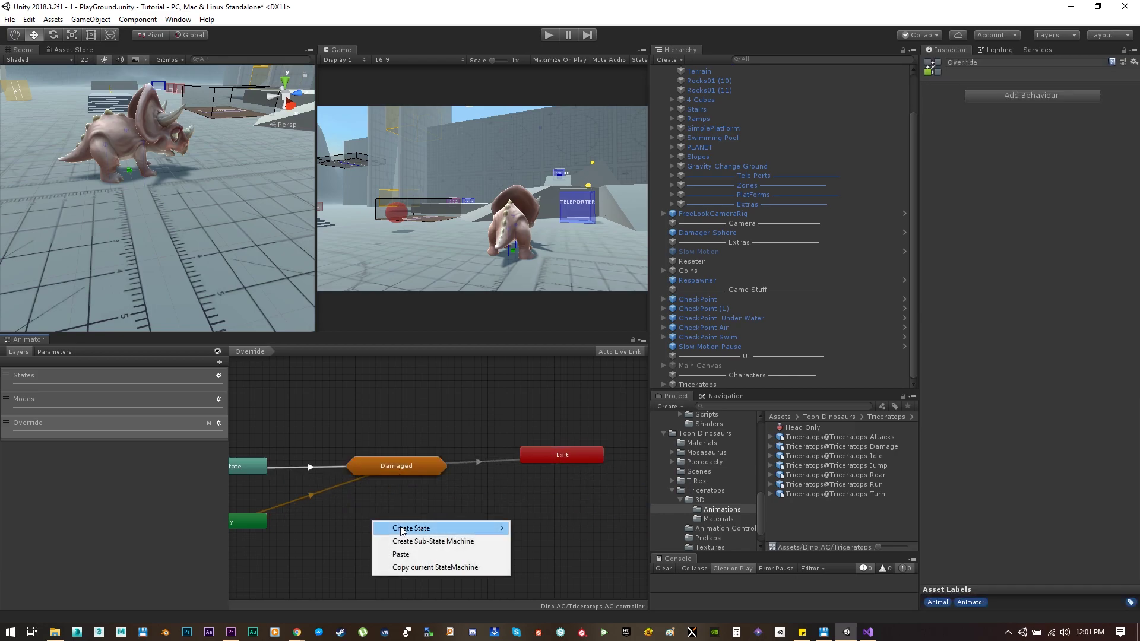
{"action": "mouse_move", "coordinate": [416, 528]}
{"action": "left_click", "coordinate": [536, 528]}
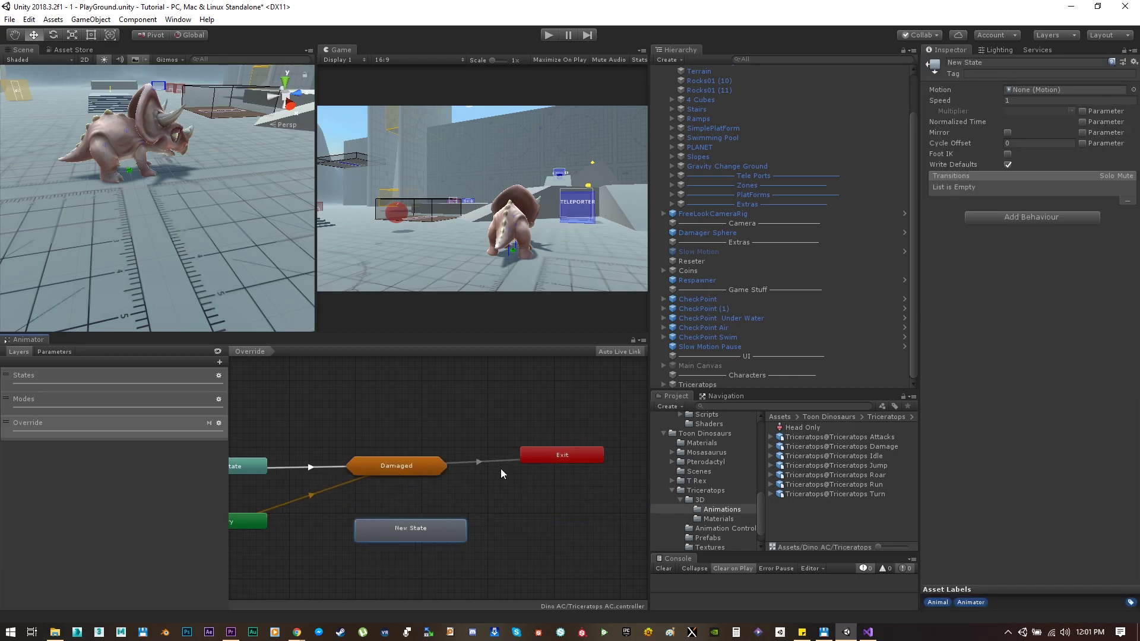
{"action": "left_click", "coordinate": [993, 63]}
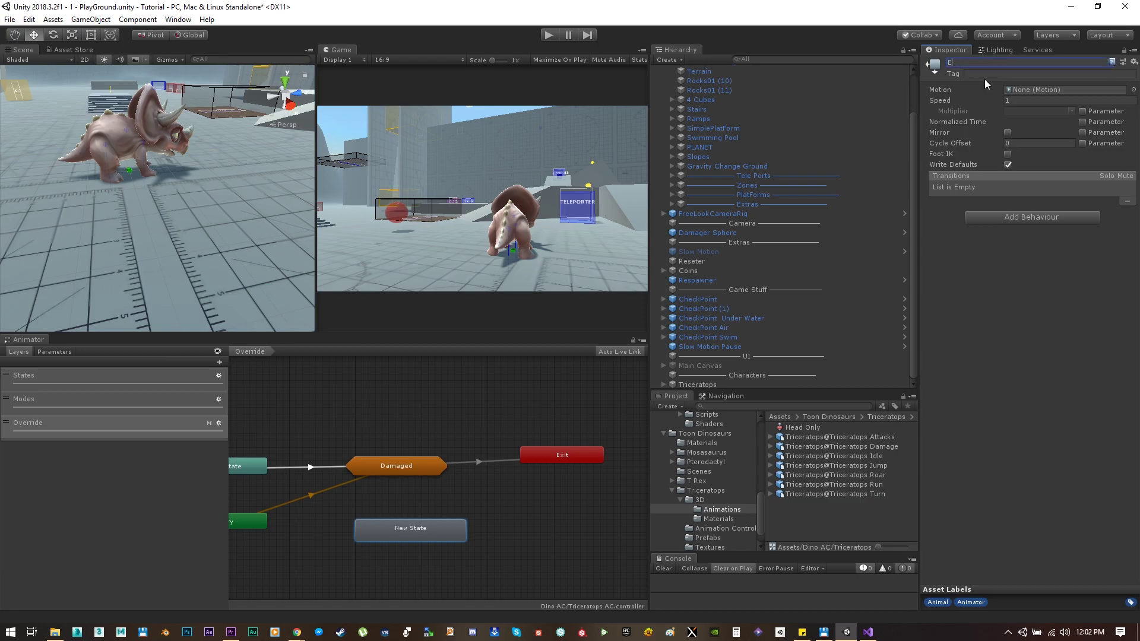
{"action": "type", "text": "Empty"}
{"action": "key", "text": "Return"}
{"action": "right_click", "coordinate": [259, 523]}
{"action": "left_click", "coordinate": [297, 527]}
{"action": "left_click", "coordinate": [385, 538]}
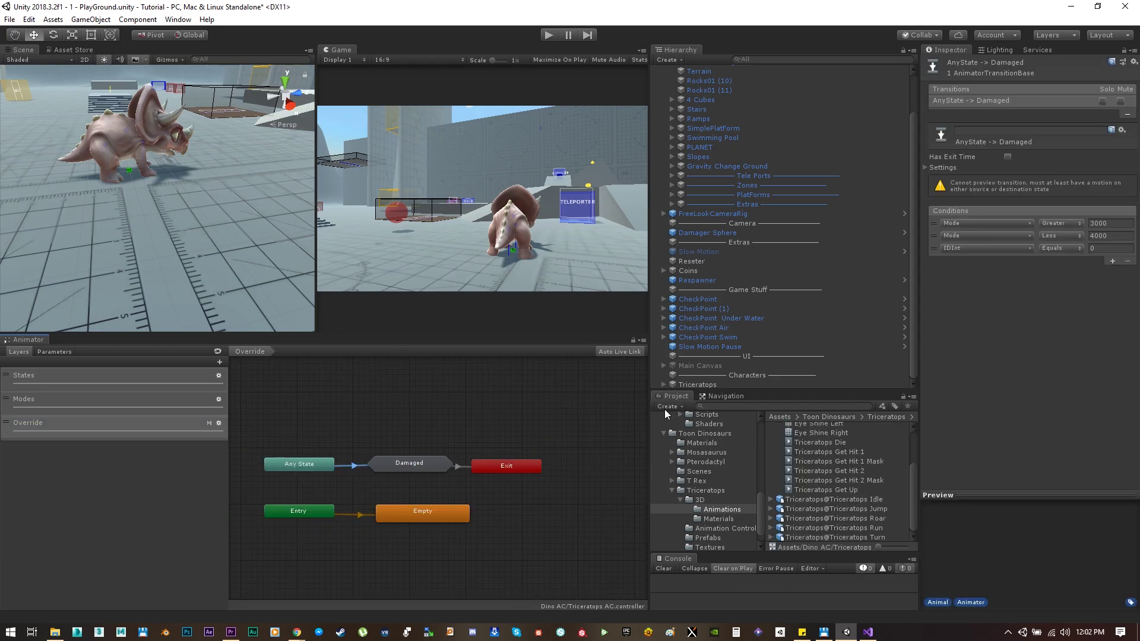
Add a Vertical Greater 0.1 condition to the Override layer's Any State to Damaged transition
{"action": "left_click", "coordinate": [1113, 262]}
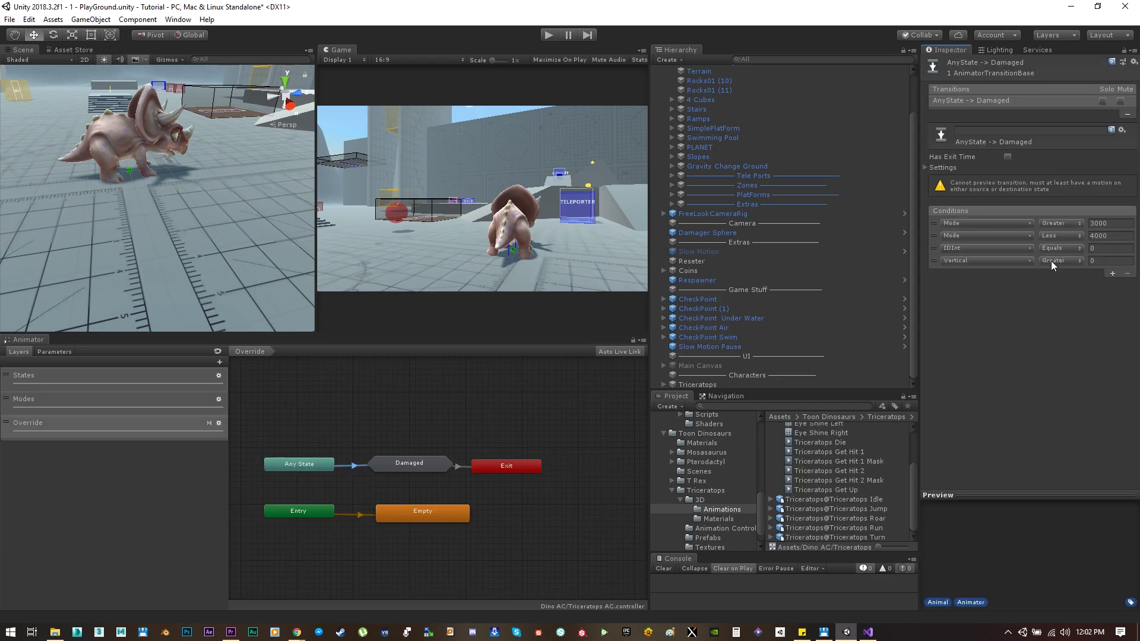
{"action": "left_click", "coordinate": [1106, 261]}
{"action": "type", "text": "0.1"}
Add a Vertical Less condition to the Any State to Damaged transition in the Modes layer
{"action": "left_click", "coordinate": [76, 407]}
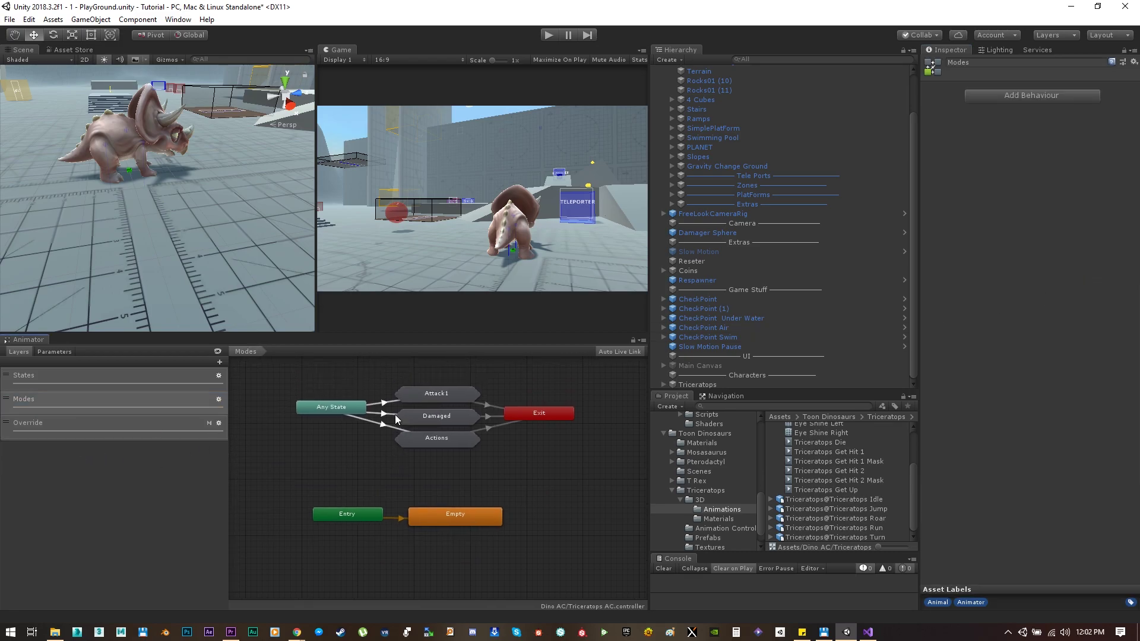
{"action": "left_click", "coordinate": [387, 414]}
{"action": "left_click", "coordinate": [1112, 262]}
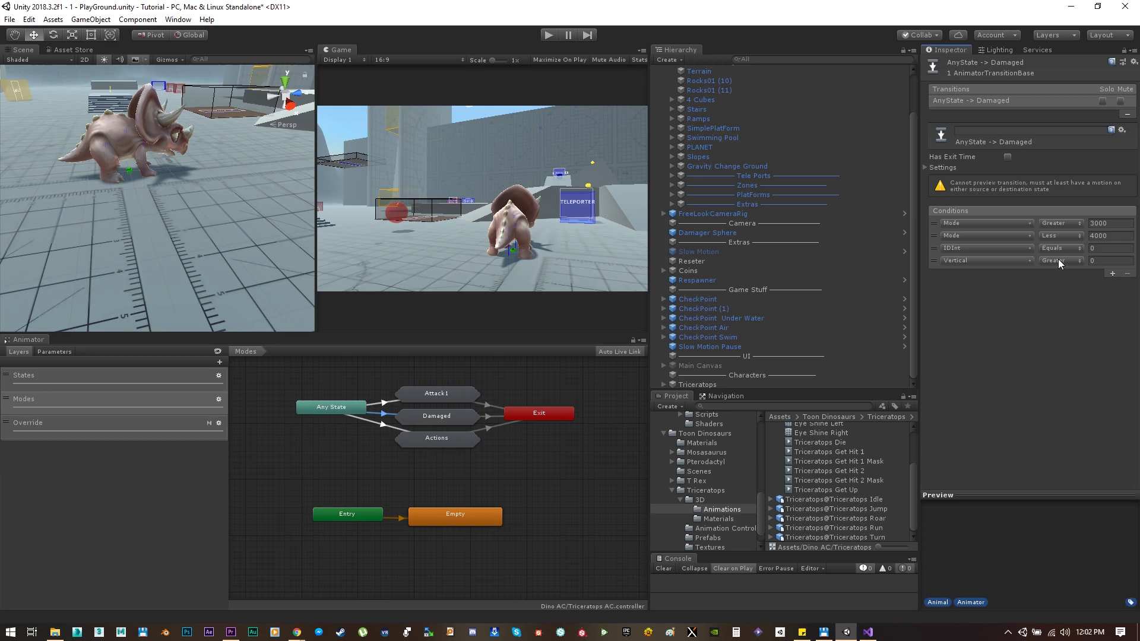
{"action": "left_click", "coordinate": [1061, 261]}
{"action": "left_click", "coordinate": [1064, 288]}
{"action": "left_click", "coordinate": [1112, 261]}
Copy the Triceratops's Damaged mode animation tag into that mode's Input field
{"action": "left_click", "coordinate": [689, 385]}
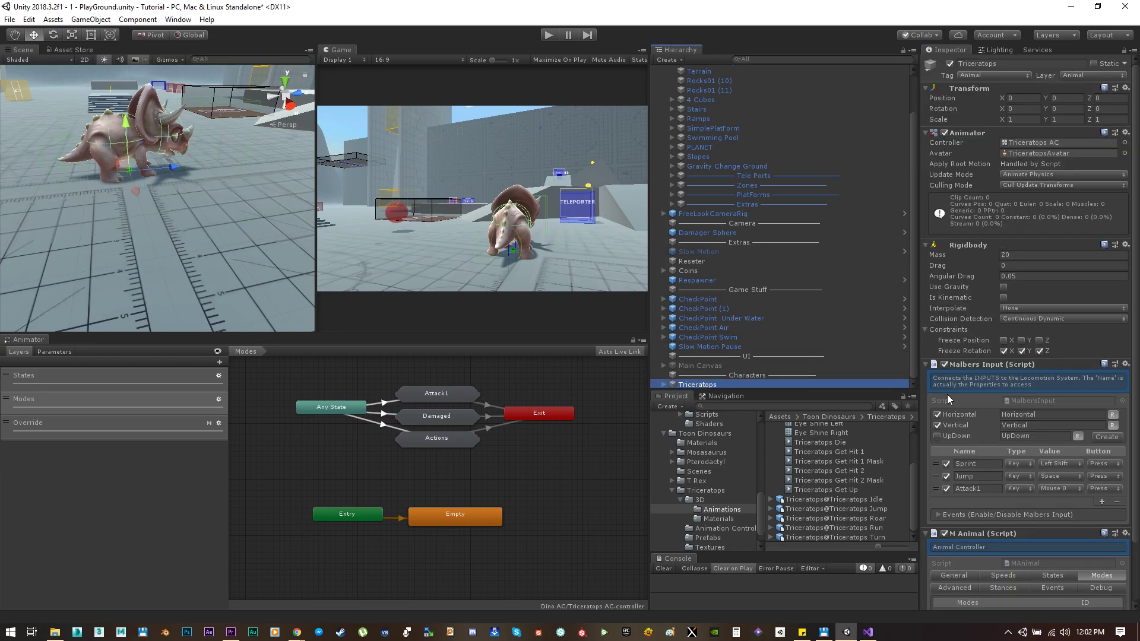
{"action": "scroll", "coordinate": [996, 474], "scroll_direction": "down", "scroll_amount": 3}
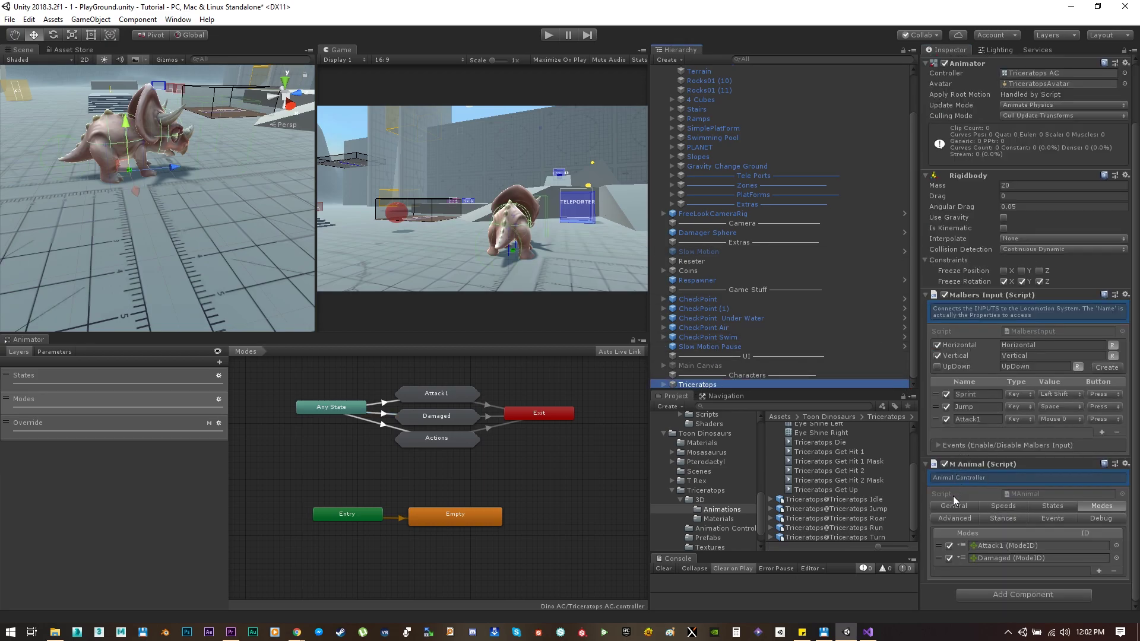
{"action": "left_click", "coordinate": [936, 559]}
{"action": "scroll", "coordinate": [944, 557], "scroll_direction": "down", "scroll_amount": 5}
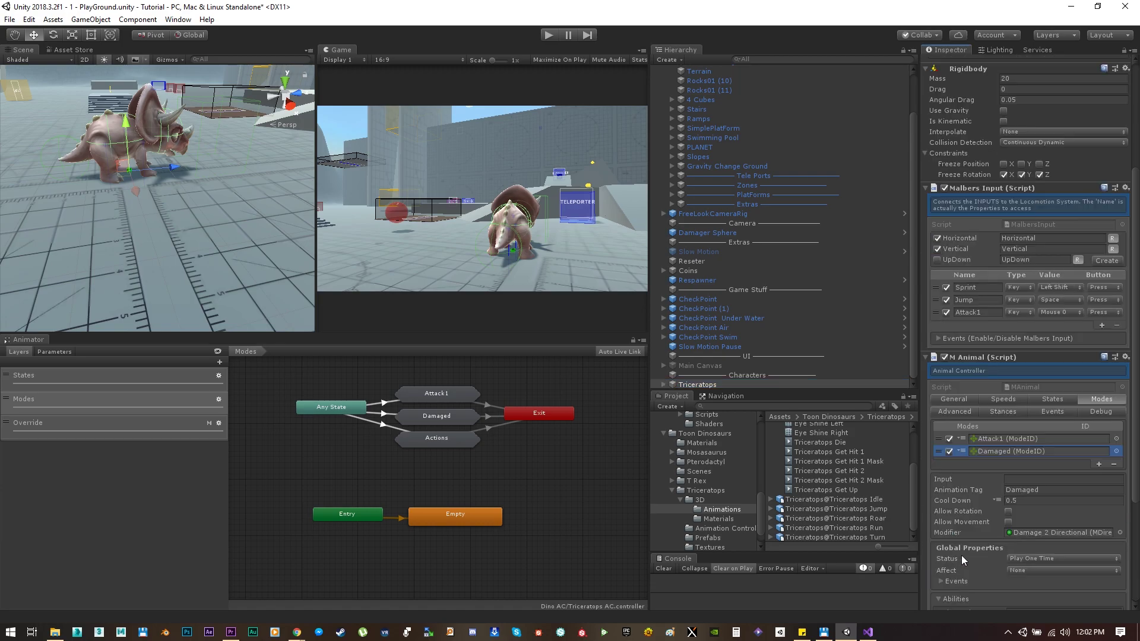
{"action": "left_click", "coordinate": [1047, 490]}
{"action": "key", "text": "ctrl+c"}
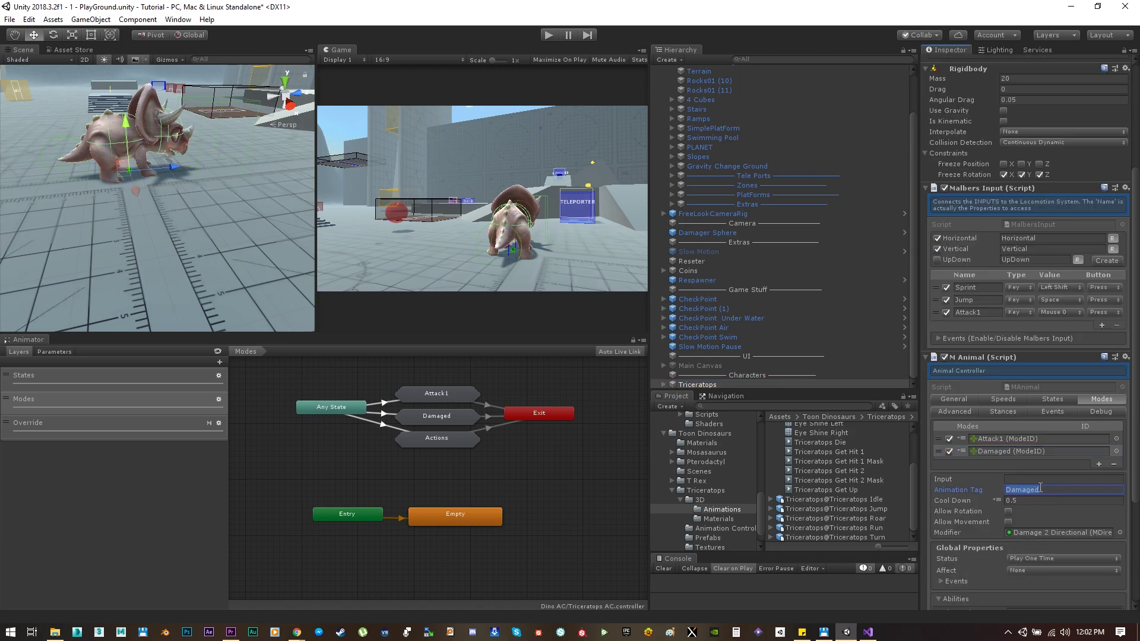
{"action": "left_click", "coordinate": [1036, 479]}
{"action": "key", "text": "ctrl+v"}
Add a Malbers Input entry named Damaged of type Key, assigned to H
{"action": "left_click", "coordinate": [1102, 325]}
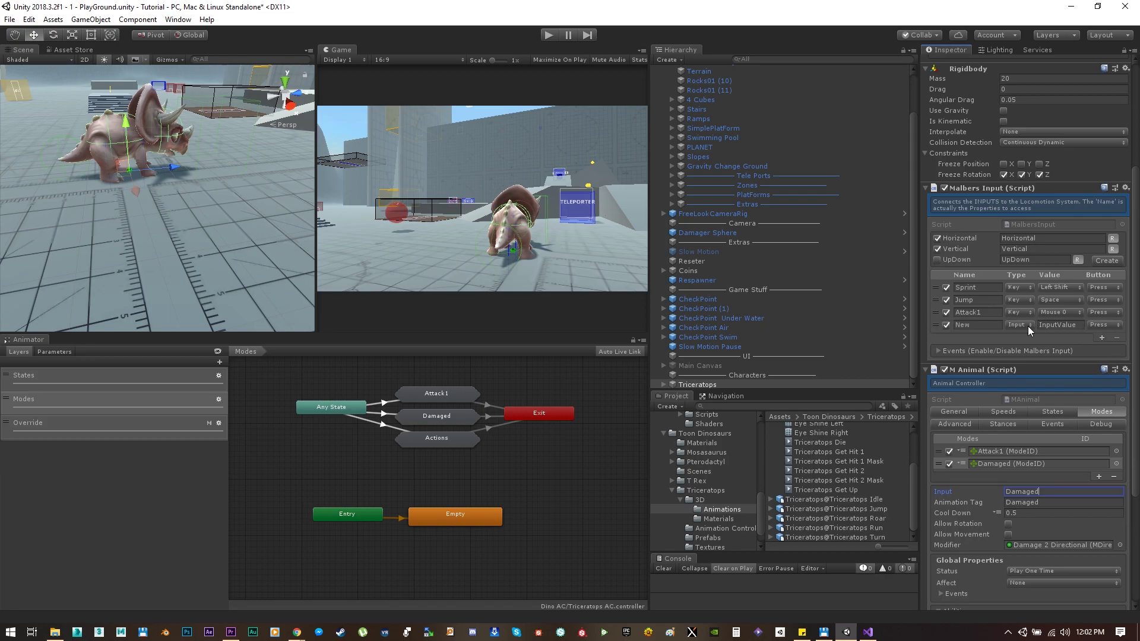
{"action": "left_click", "coordinate": [980, 326]}
{"action": "key", "text": "ctrl+v"}
{"action": "left_click", "coordinate": [1021, 325]}
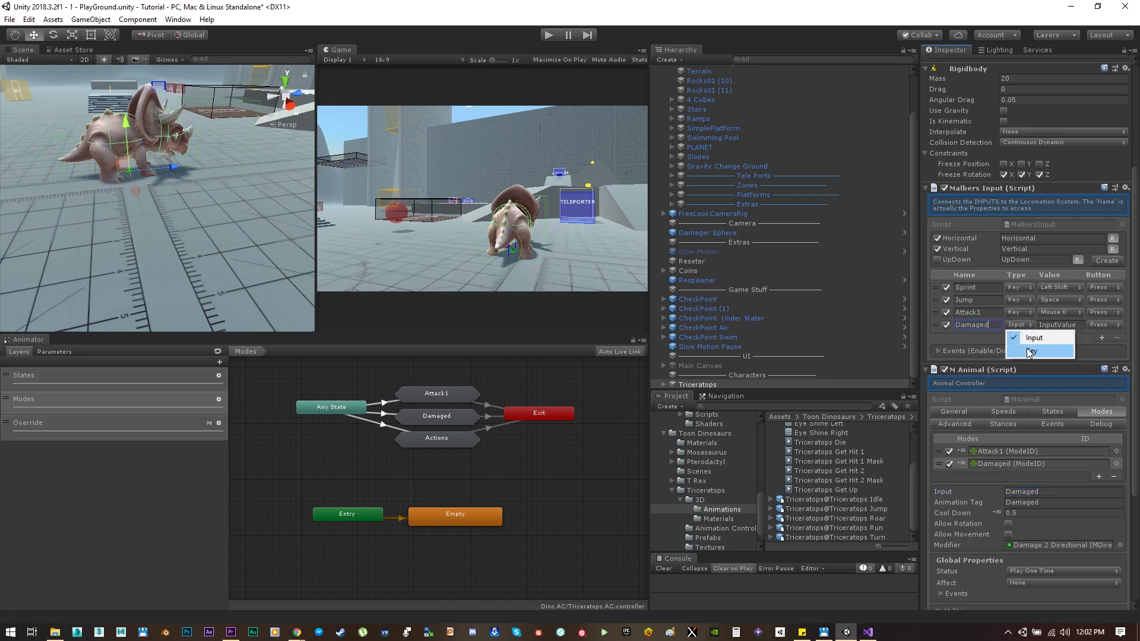
{"action": "left_click", "coordinate": [1034, 352]}
{"action": "left_click", "coordinate": [1052, 327]}
{"action": "scroll", "coordinate": [1057, 617], "scroll_direction": "down", "scroll_amount": 3}
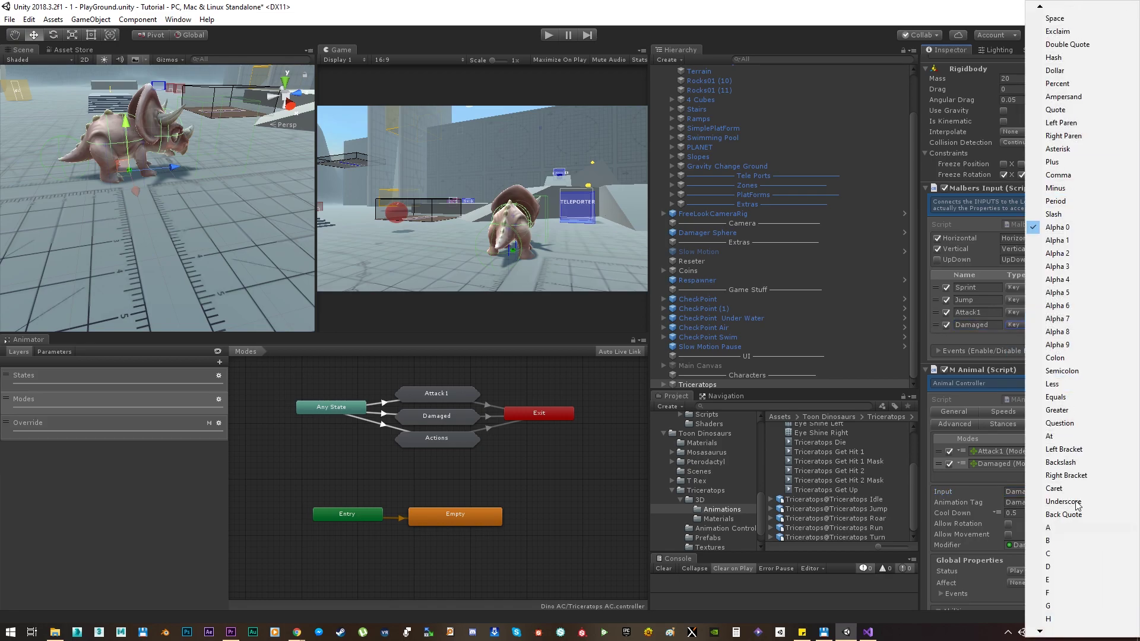
{"action": "left_click", "coordinate": [1057, 619]}
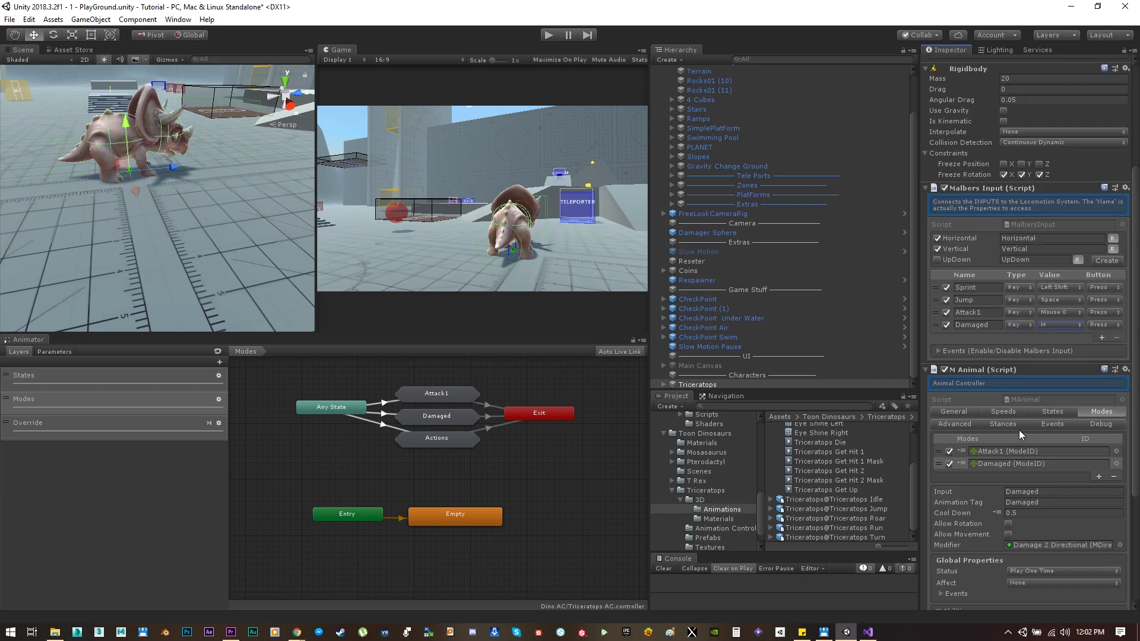
Clear the Damaged mode's Input field and set the Damaged input entry's button behaviour to Down
{"action": "left_click", "coordinate": [1042, 494]}
{"action": "scroll", "coordinate": [934, 333], "scroll_direction": "down", "scroll_amount": 3}
{"action": "left_click", "coordinate": [938, 292]}
{"action": "scroll", "coordinate": [970, 391], "scroll_direction": "down", "scroll_amount": 3}
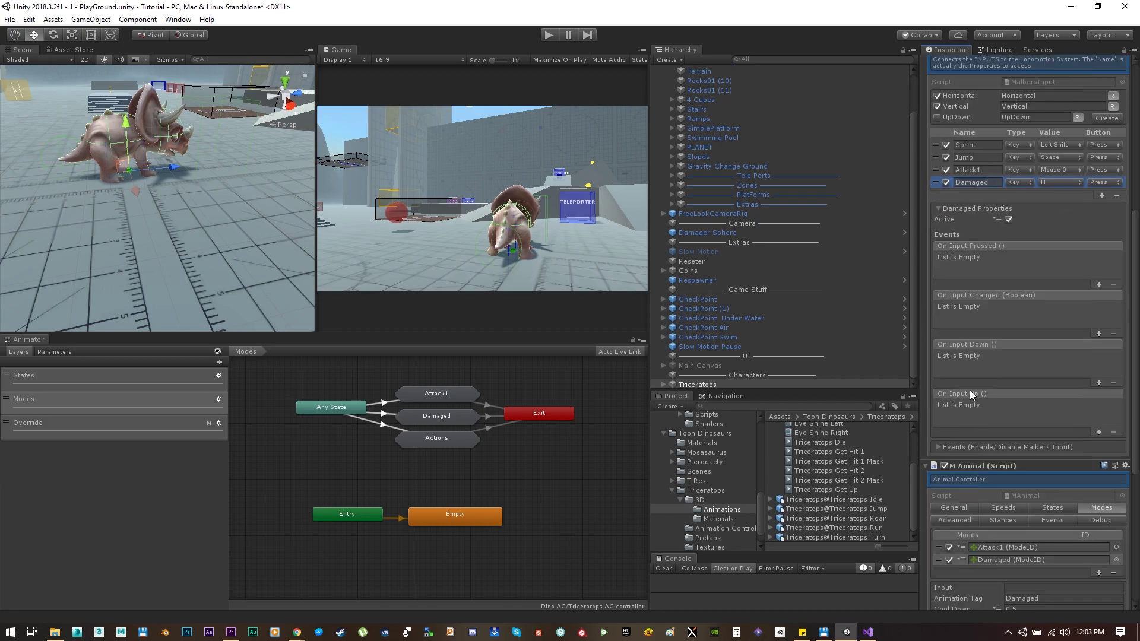
{"action": "left_click", "coordinate": [1104, 182]}
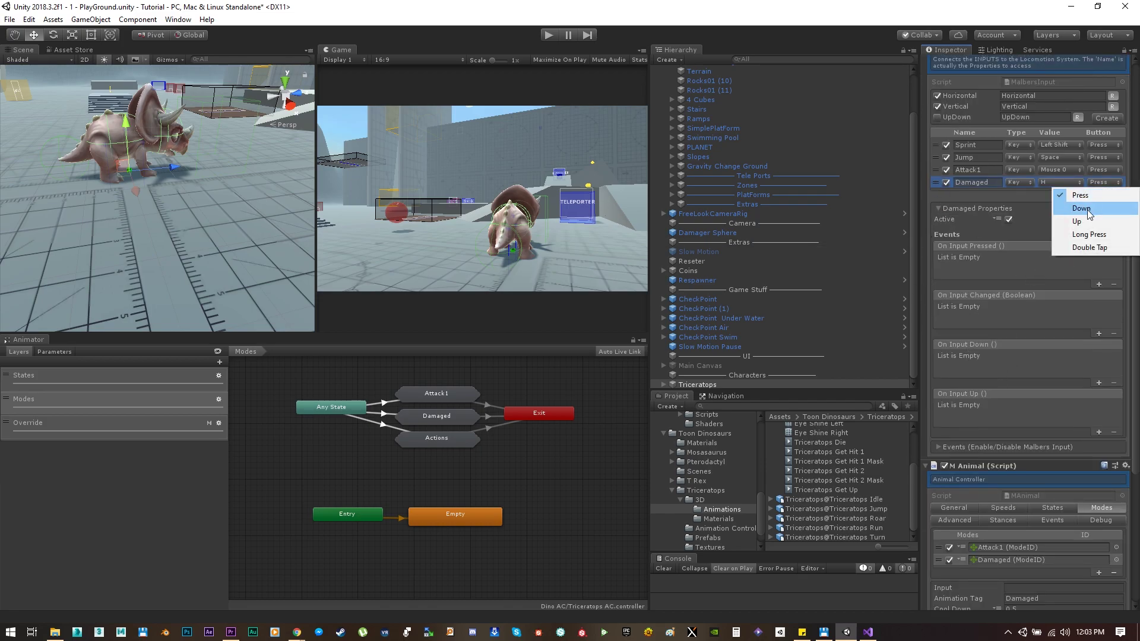
{"action": "left_click", "coordinate": [1099, 204]}
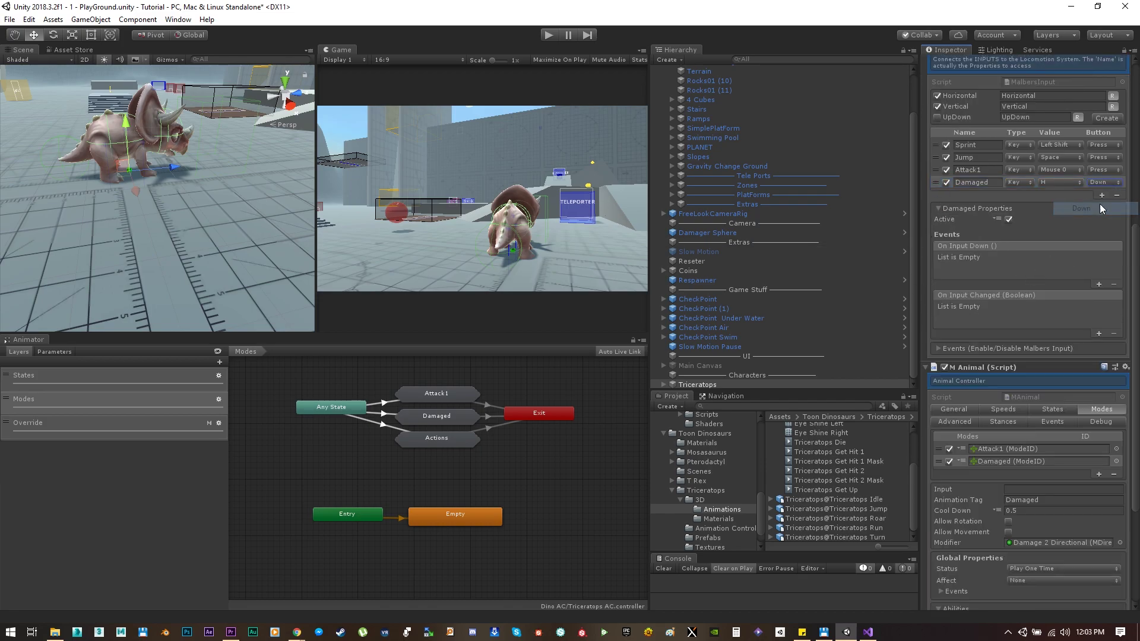
Add an On Input Down event to the Damaged input that calls the Triceratops's MAnimal.Mode_Activate with the Damaged ModeID
{"action": "left_click", "coordinate": [1099, 284]}
{"action": "left_click_drag", "start_coordinate": [972, 366], "coordinate": [958, 271]}
{"action": "left_click", "coordinate": [1010, 258]}
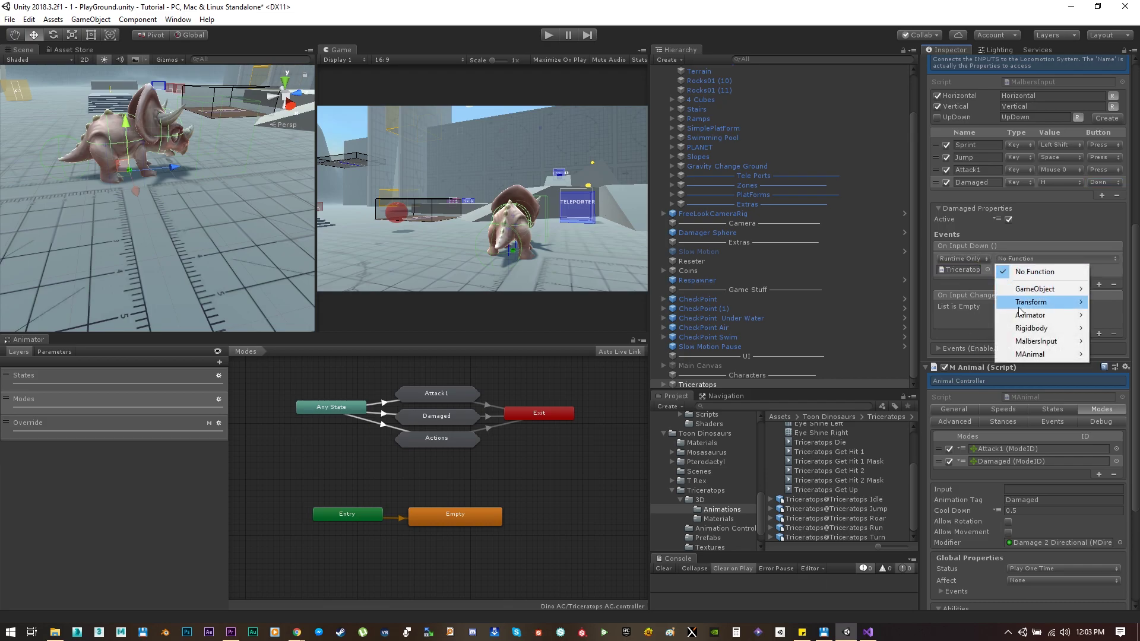
{"action": "mouse_move", "coordinate": [1033, 354]}
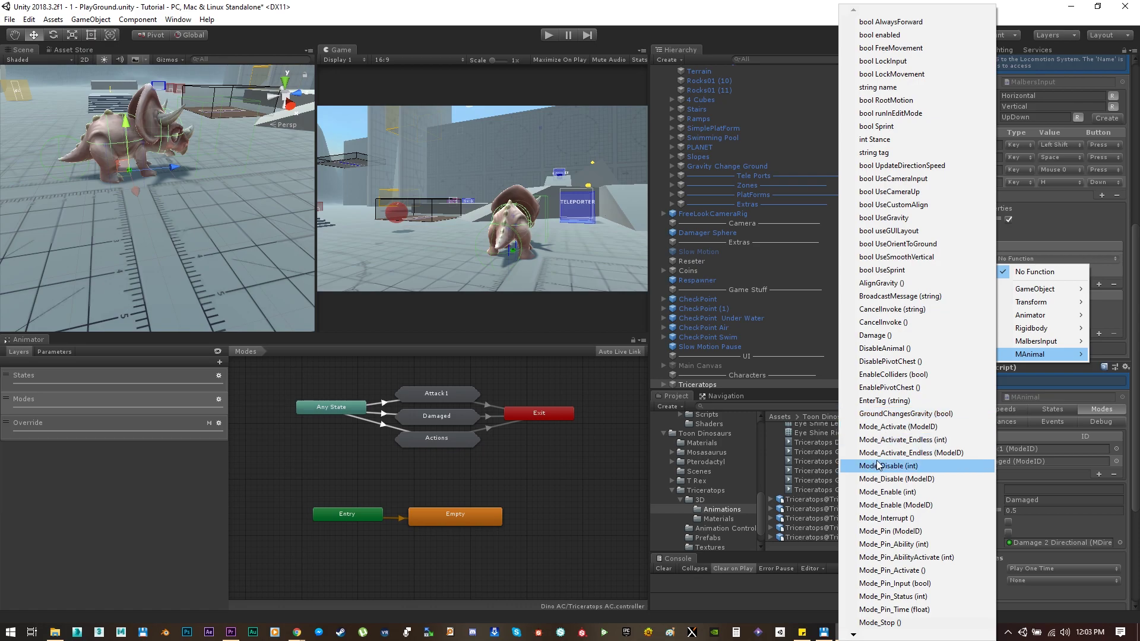
{"action": "left_click", "coordinate": [889, 428]}
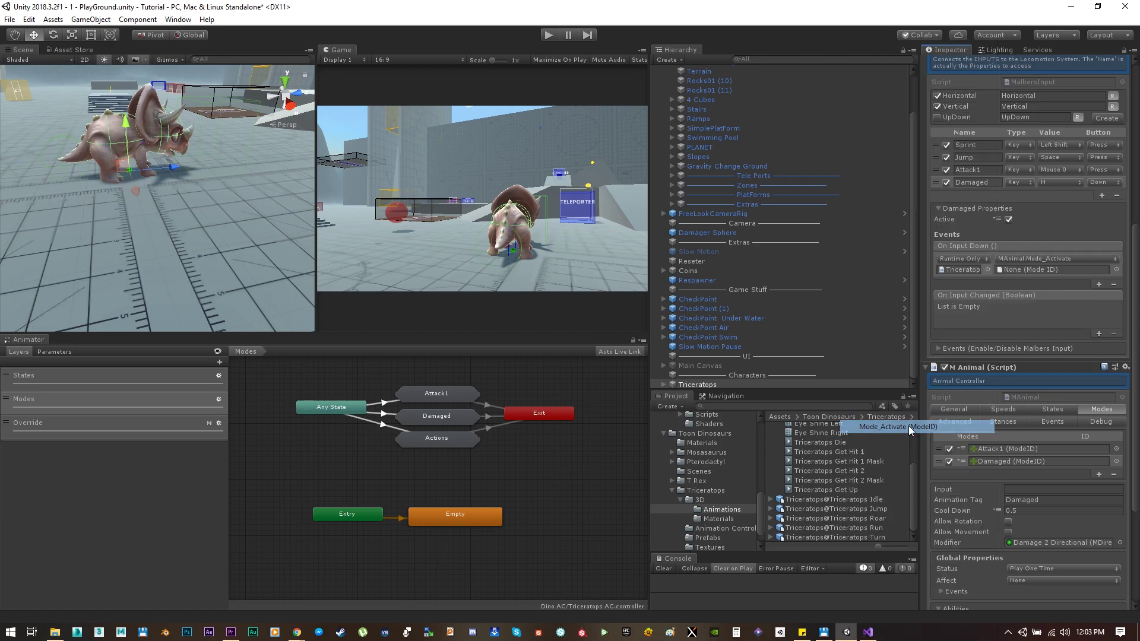
{"action": "left_click", "coordinate": [997, 462]}
{"action": "left_click_drag", "start_coordinate": [798, 464], "coordinate": [1042, 269]}
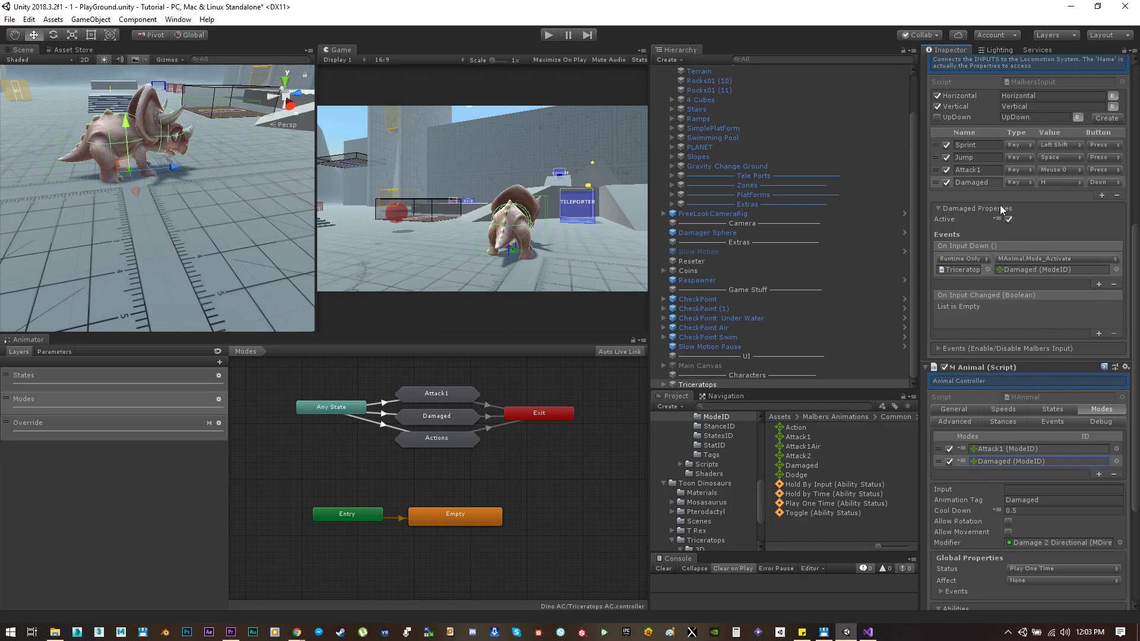
{"action": "left_click", "coordinate": [935, 208]}
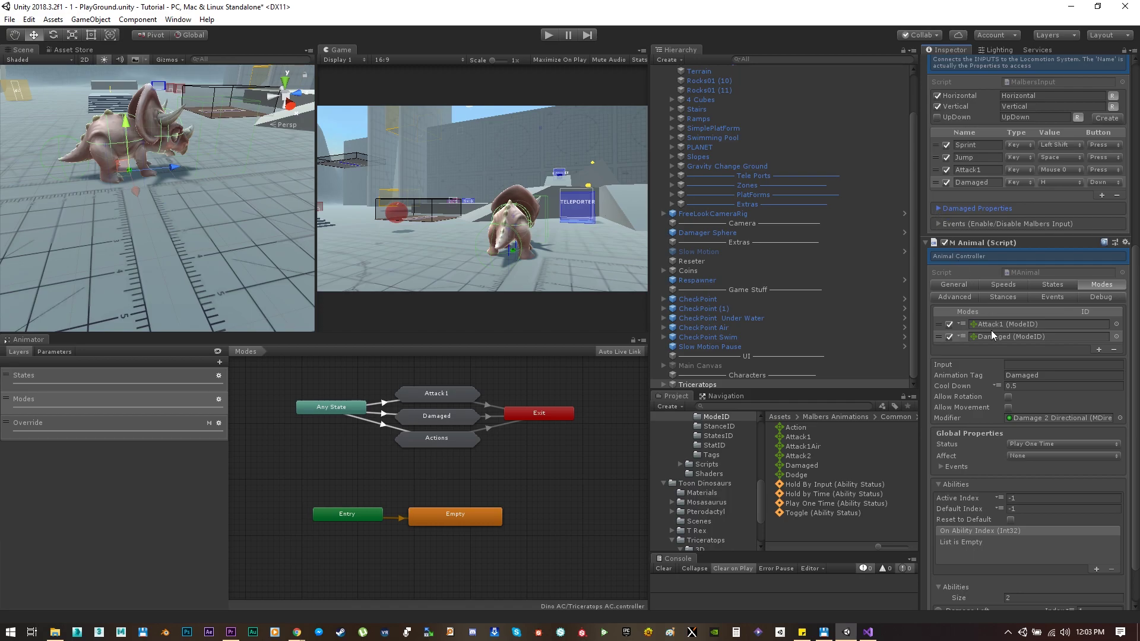
Run the scene and move the Triceratops around to test the Damaged input
{"action": "left_click", "coordinate": [558, 35]}
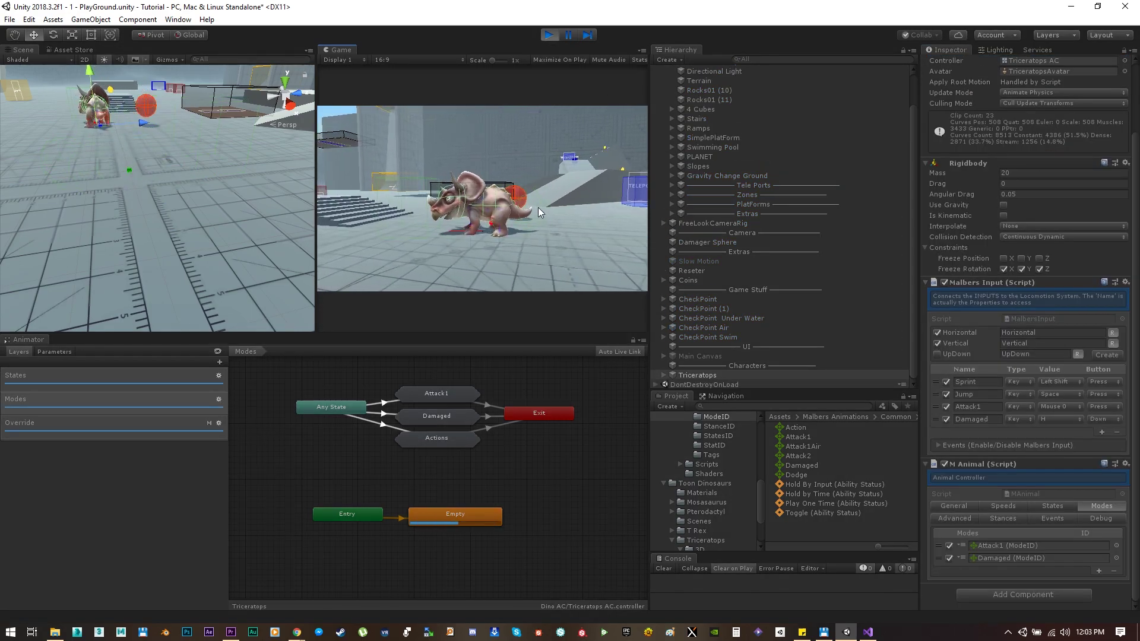
{"action": "key", "text": "a"}
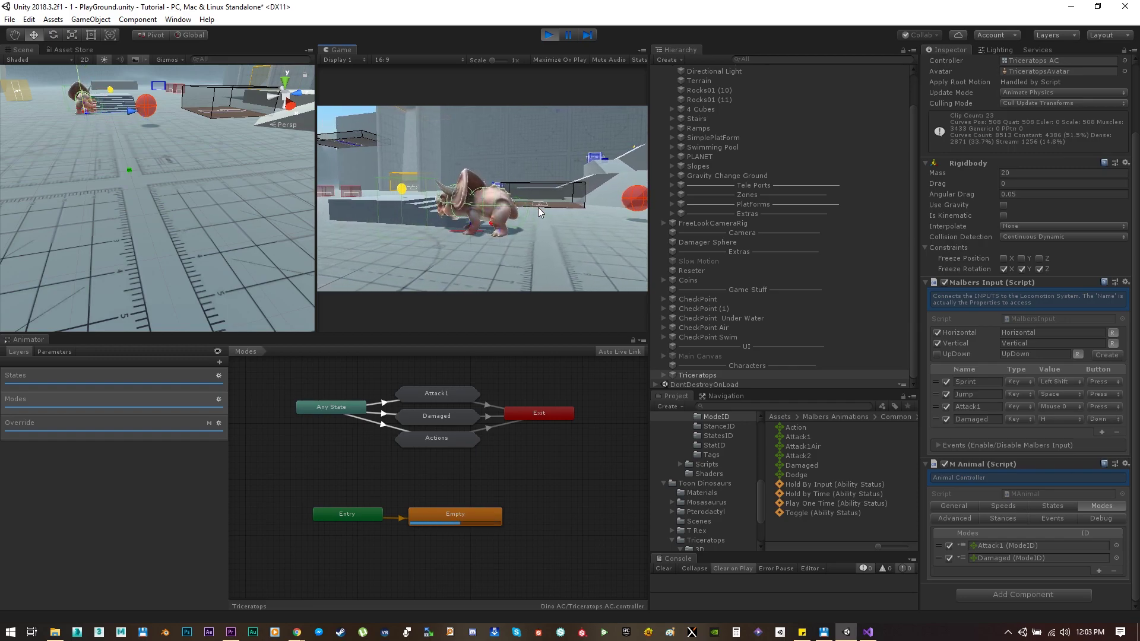
{"action": "key", "text": "a"}
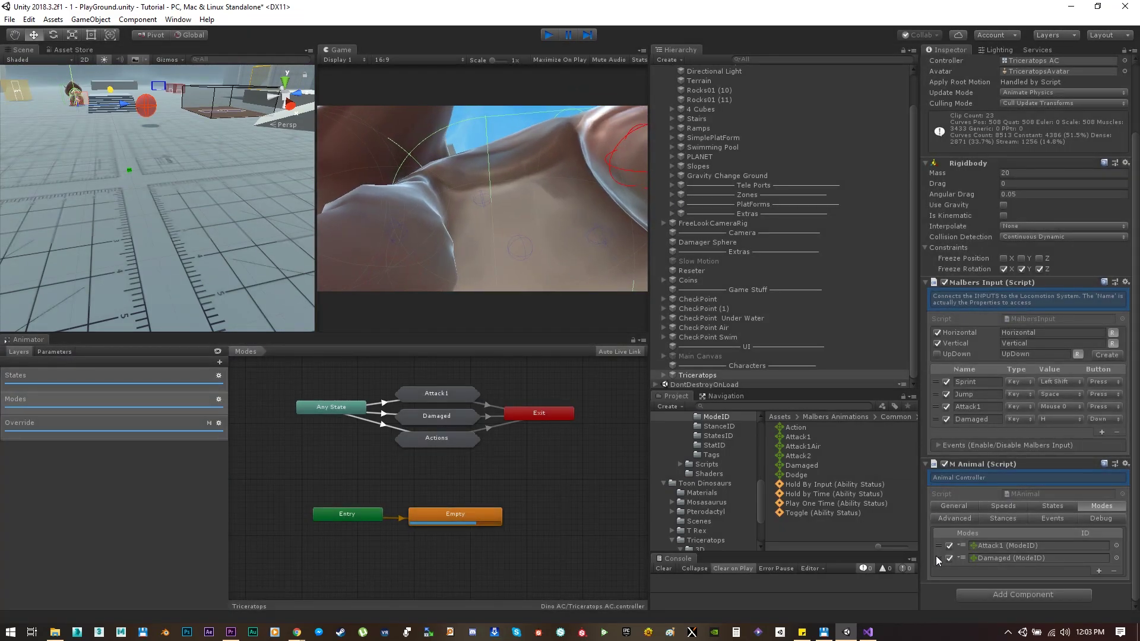
Stop the test run and enable Allow Rotation and Allow Movement on the Damaged mode
{"action": "left_click", "coordinate": [936, 558]}
{"action": "scroll", "coordinate": [1002, 528], "scroll_direction": "down", "scroll_amount": 3}
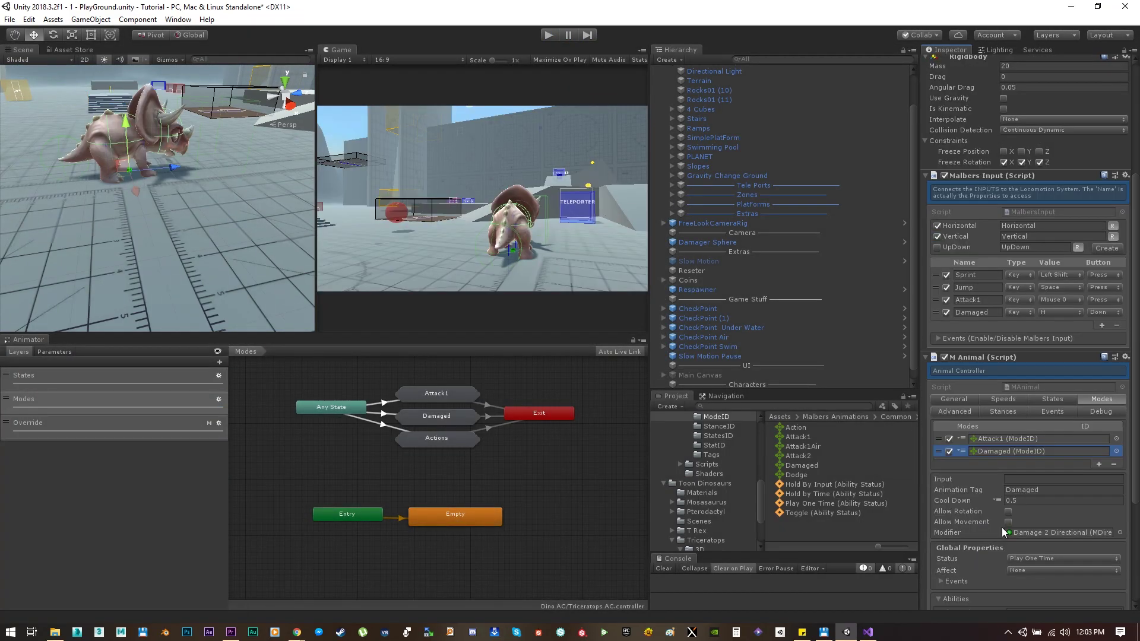
{"action": "left_click", "coordinate": [1007, 512]}
{"action": "left_click", "coordinate": [1009, 523]}
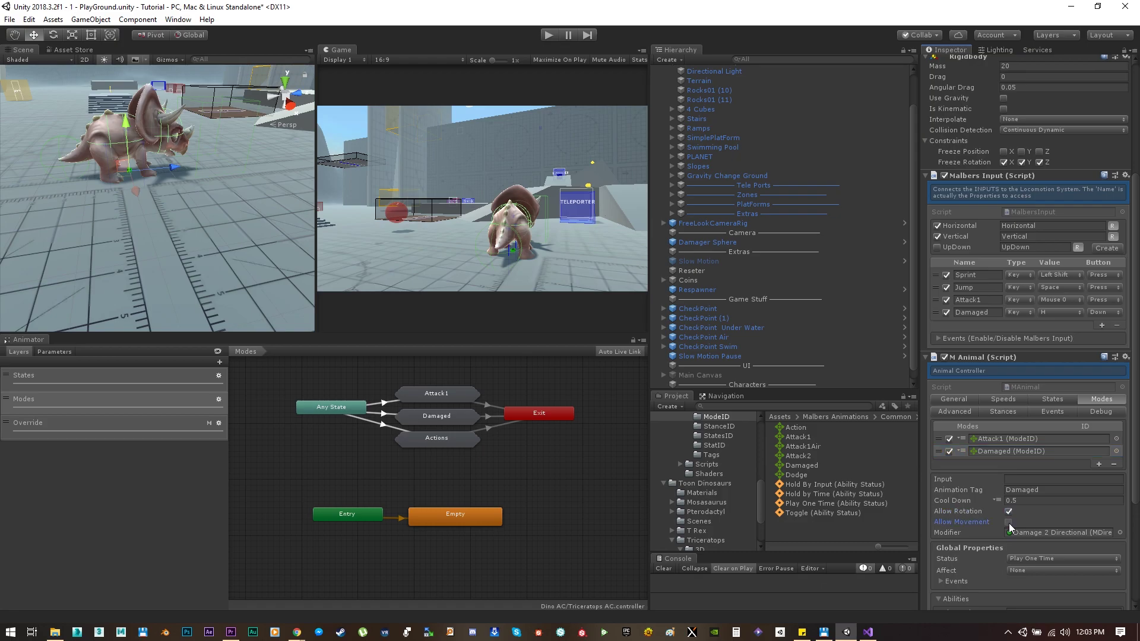
Run the scene and test the Damaged reactions with the Triceratops standing, turning and moving forward
{"action": "left_click", "coordinate": [548, 34]}
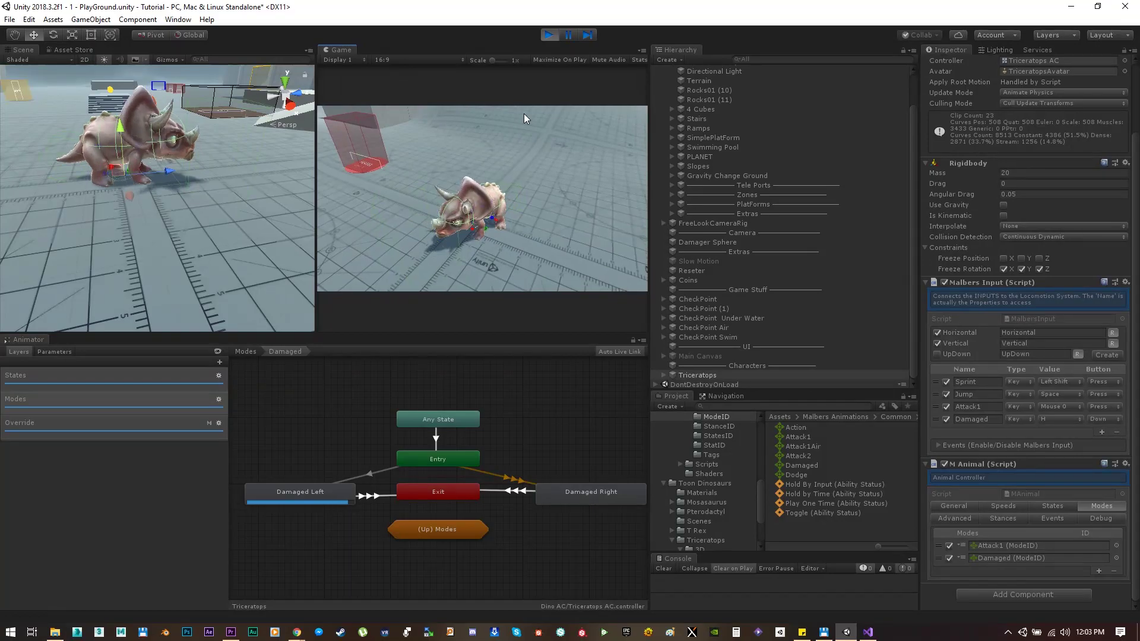
{"action": "key", "text": "h"}
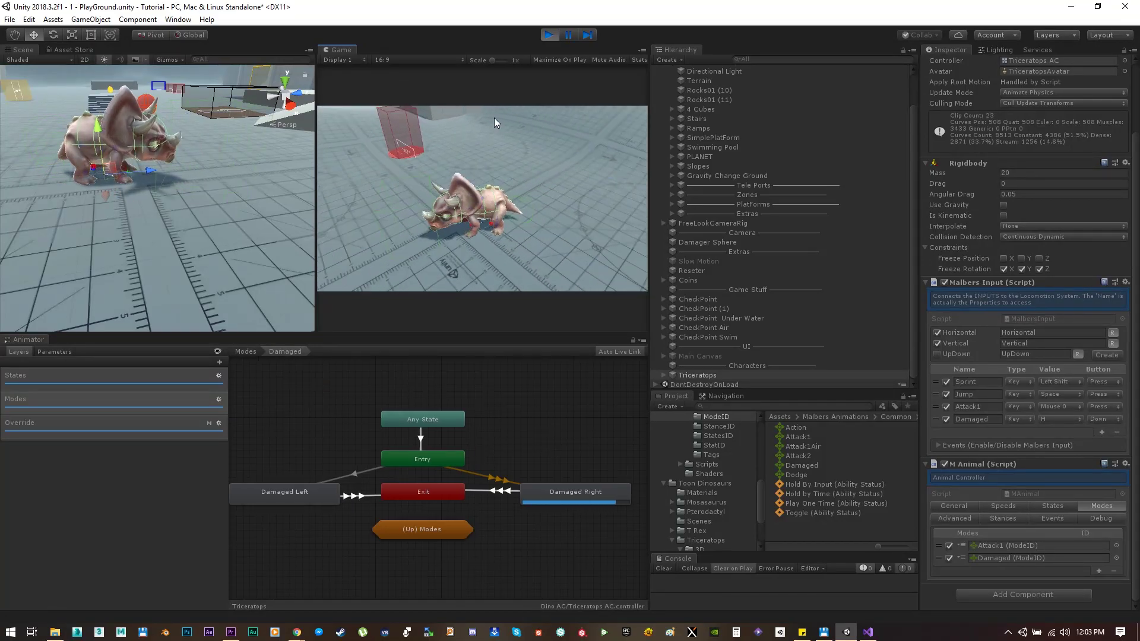
{"action": "key", "text": "a"}
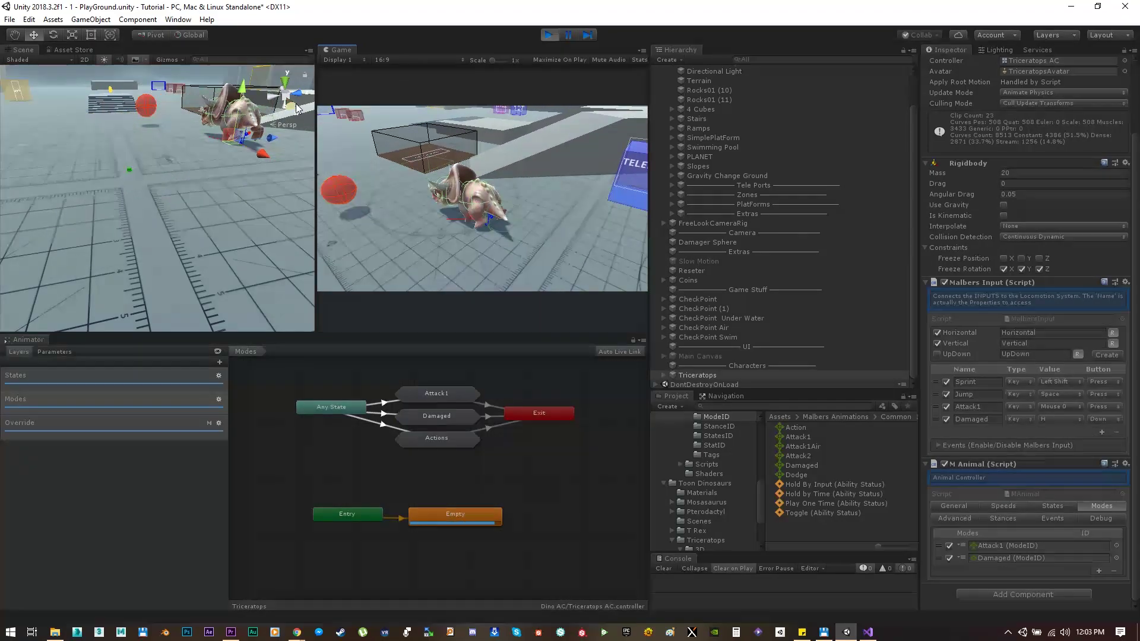
{"action": "key", "text": "a"}
{"action": "key", "text": "w"}
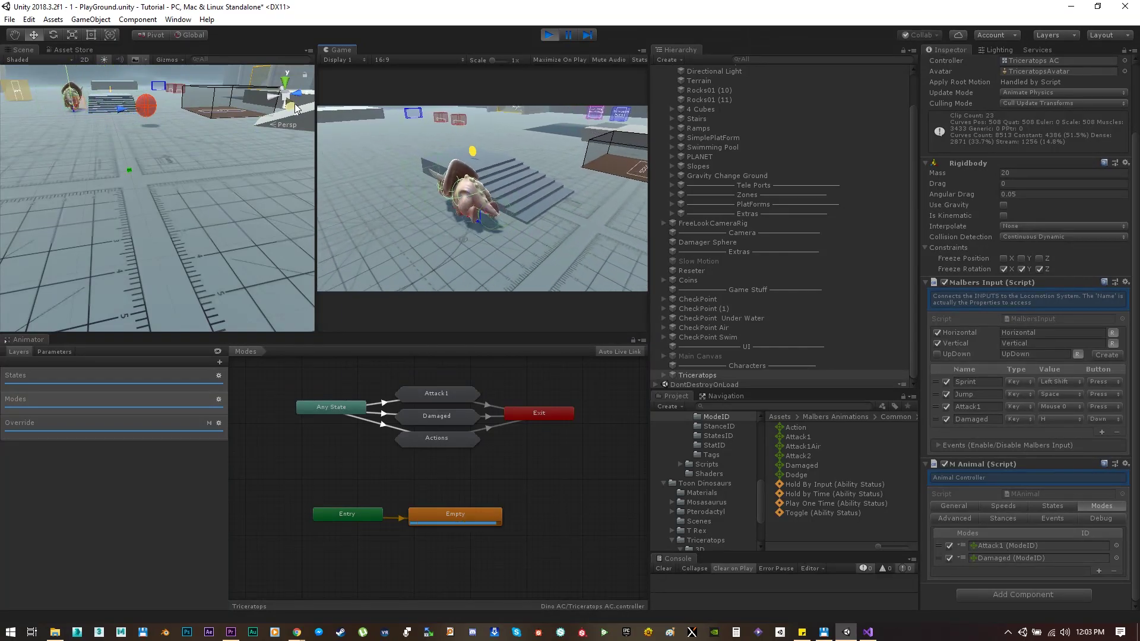
{"action": "key", "text": "a"}
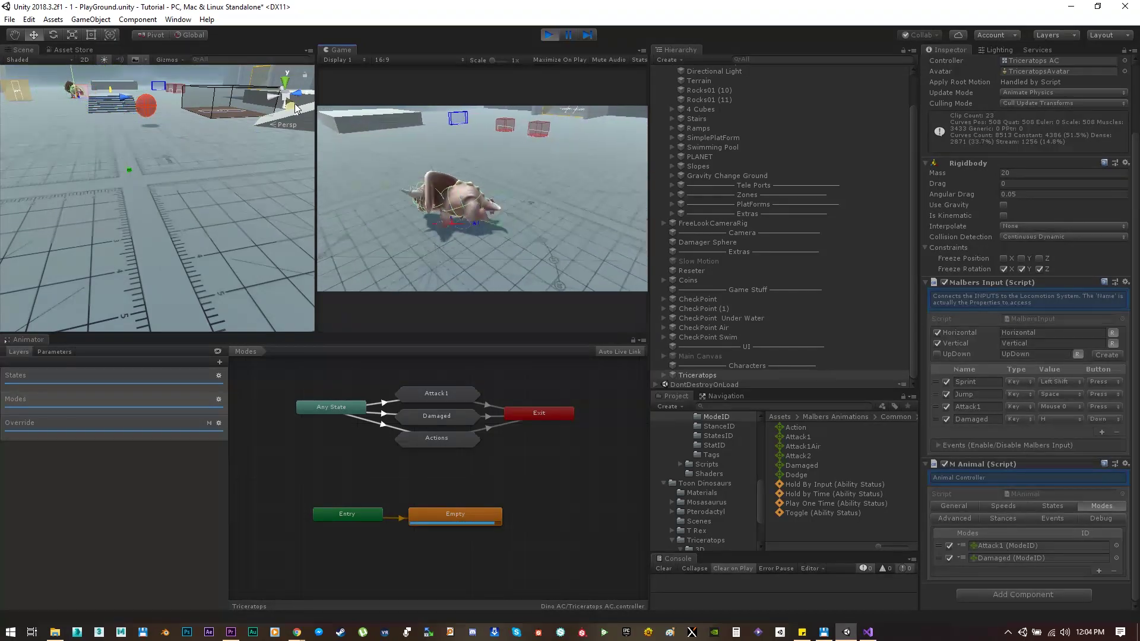
{"action": "key", "text": "w"}
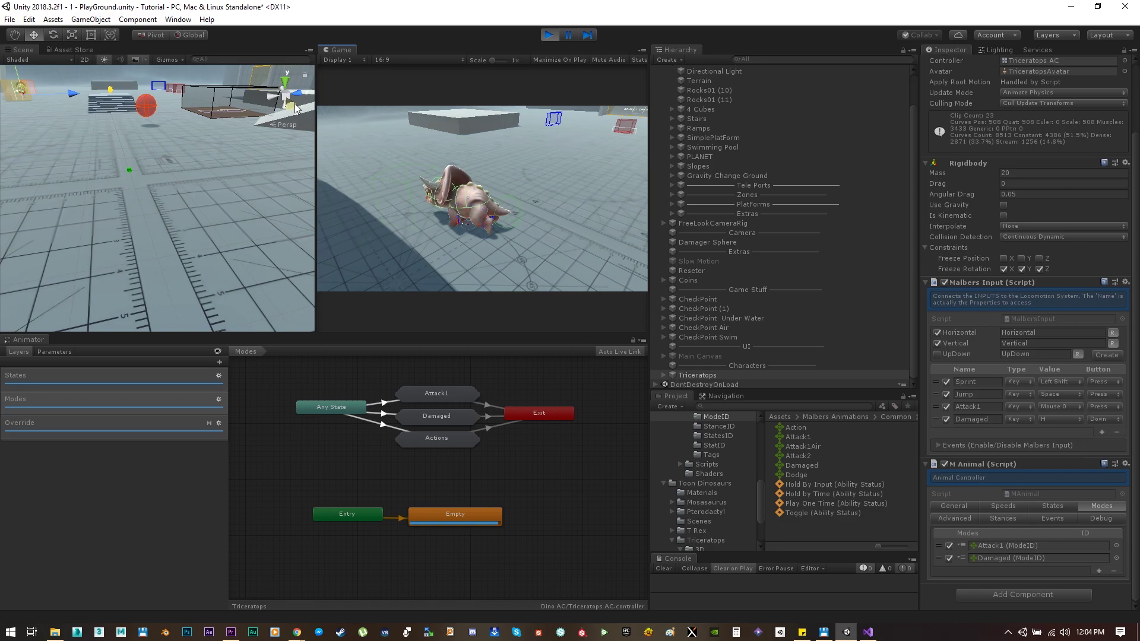
{"action": "key", "text": "w"}
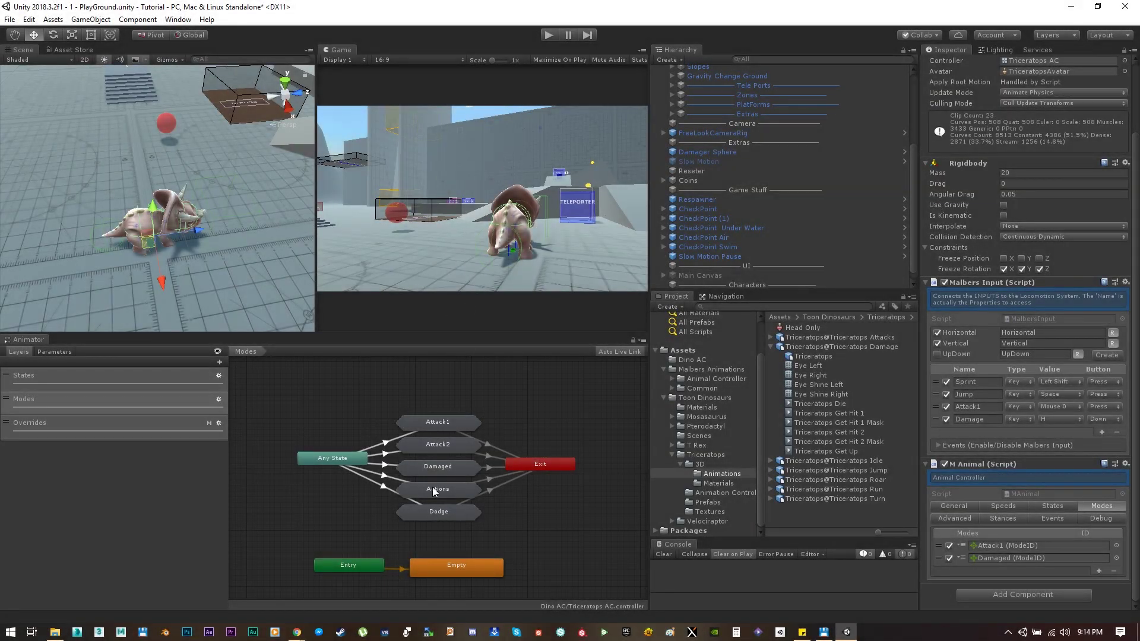
Delete the Attack2 and Dodge sub-state machines from the Modes layer and place Attack1 directly above Damaged
{"action": "left_click", "coordinate": [442, 445]}
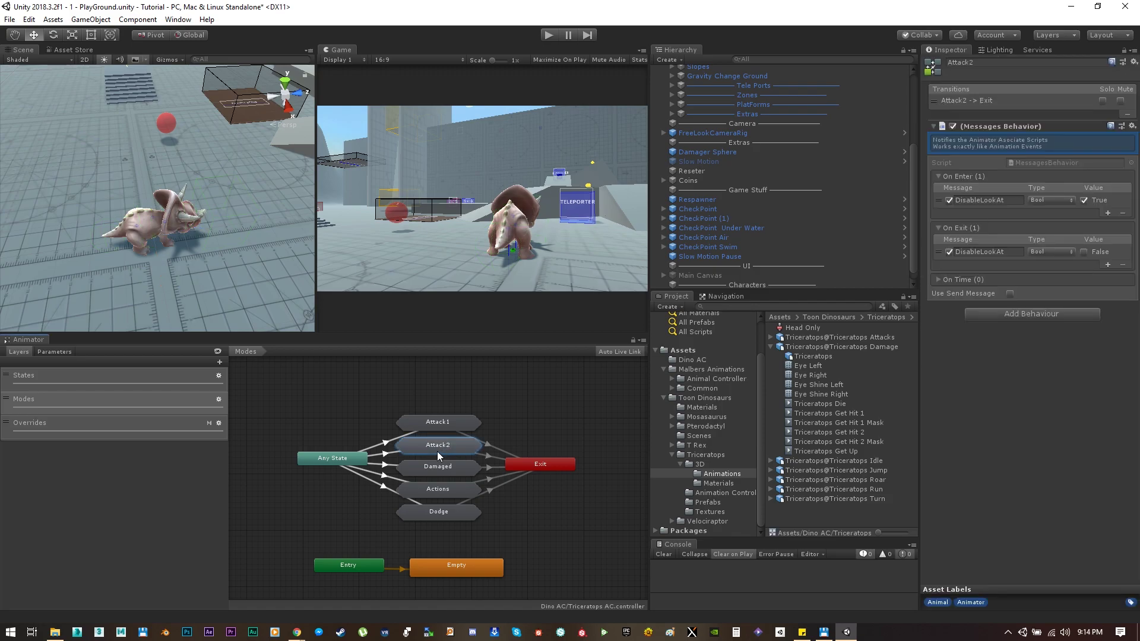
{"action": "key", "text": "Delete"}
{"action": "left_click_drag", "start_coordinate": [439, 421], "coordinate": [439, 444]}
{"action": "left_click", "coordinate": [424, 492]}
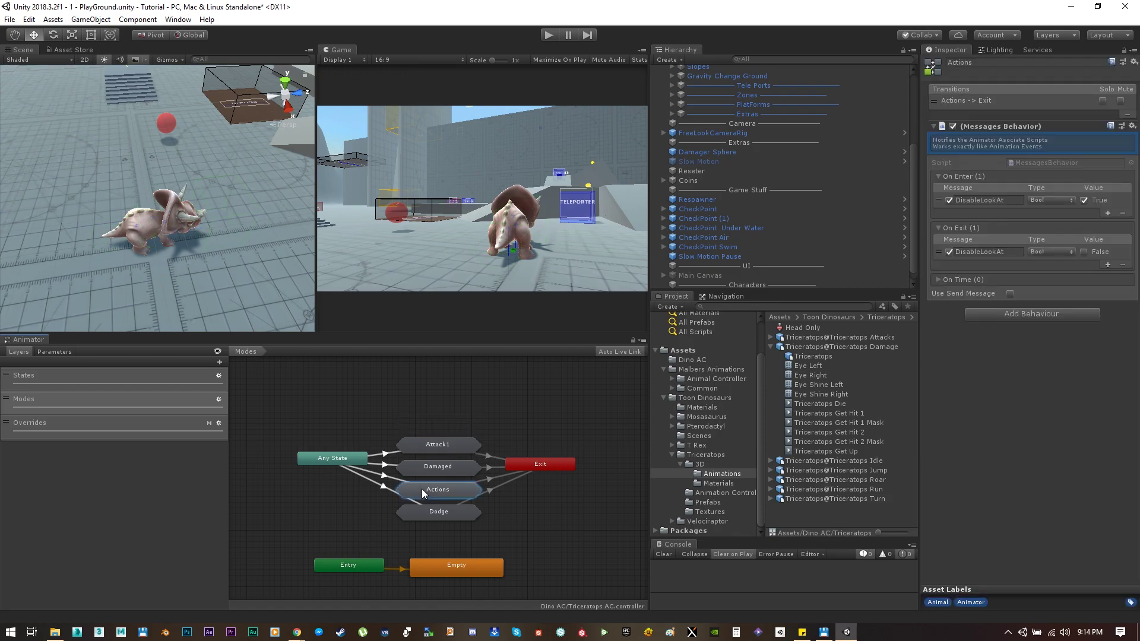
{"action": "left_click", "coordinate": [422, 512]}
{"action": "key", "text": "Delete"}
Open the Actions sub-state machine, find the Triceratops Roar clip among the Triceratops animations and preview it
{"action": "left_click", "coordinate": [433, 491]}
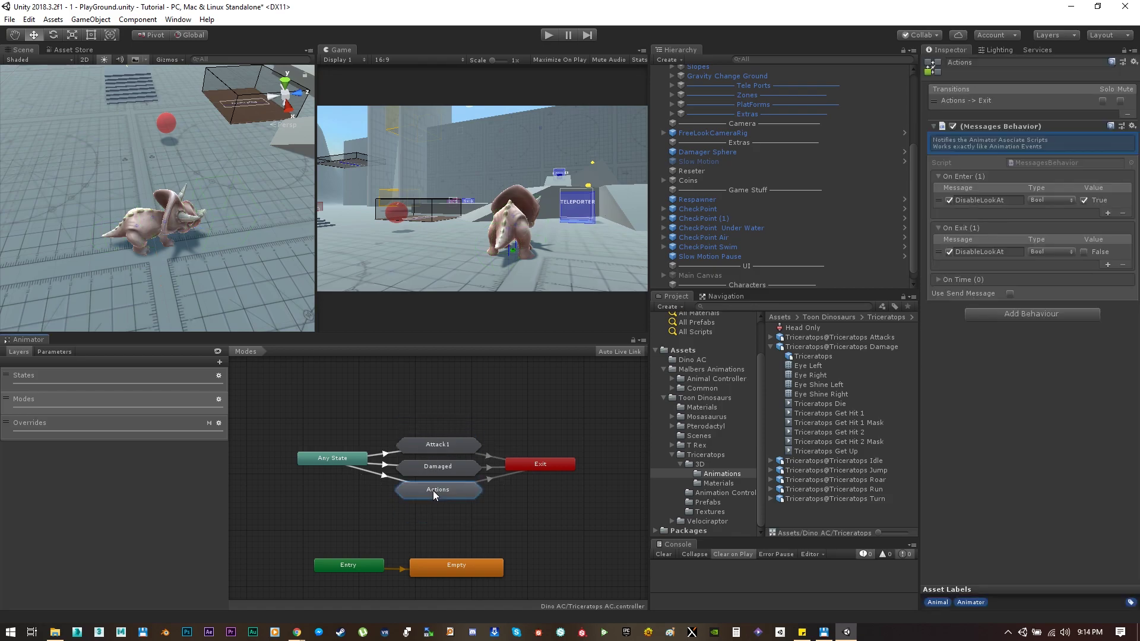
{"action": "double_click", "coordinate": [431, 493]}
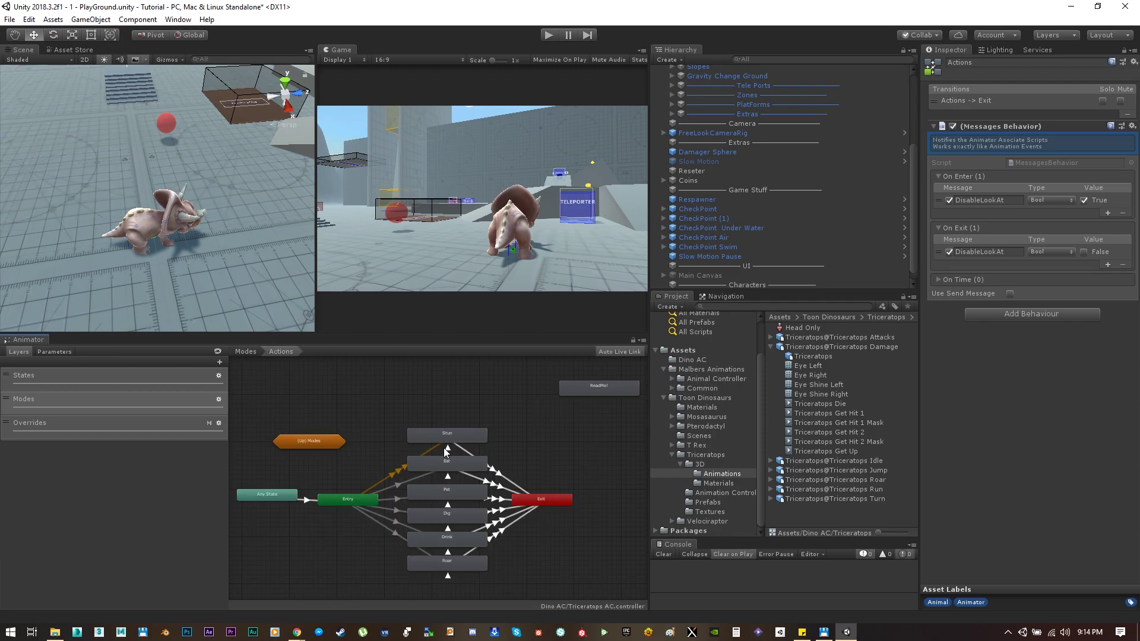
{"action": "middle_click_drag", "start_coordinate": [431, 493], "coordinate": [411, 479]}
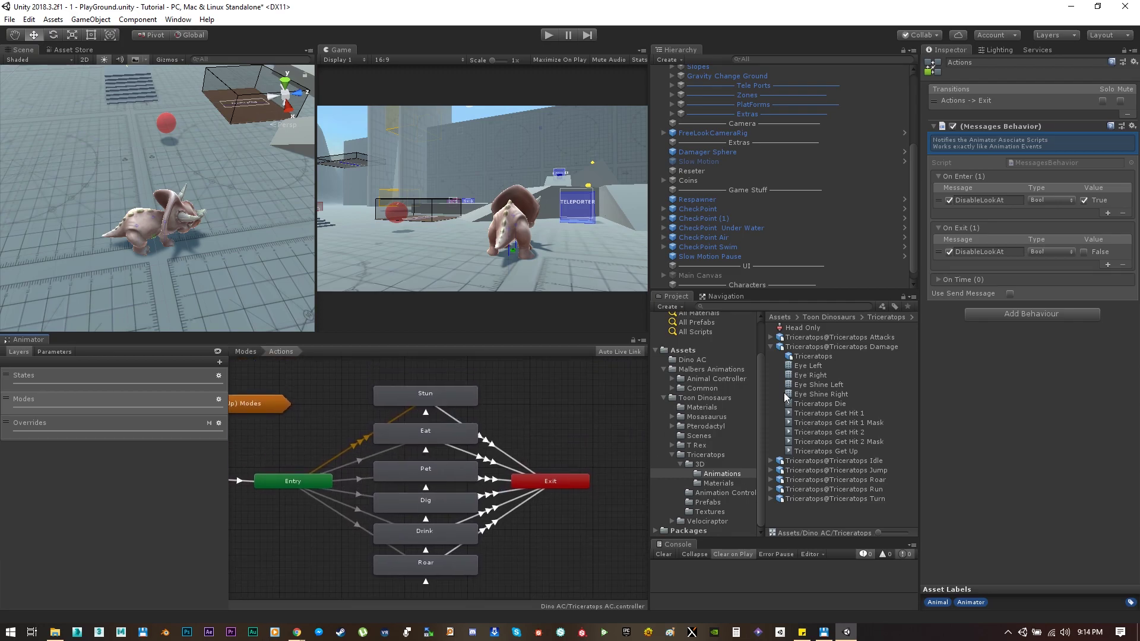
{"action": "left_click", "coordinate": [832, 461]}
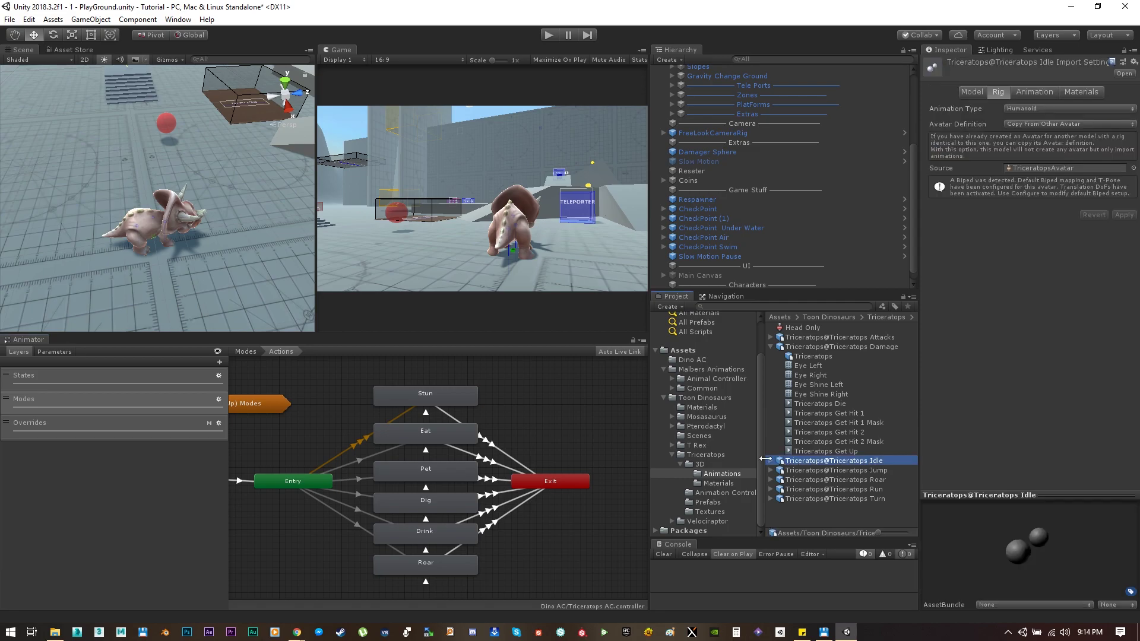
{"action": "left_click", "coordinate": [771, 461]}
{"action": "scroll", "coordinate": [879, 481], "scroll_direction": "down", "scroll_amount": 2}
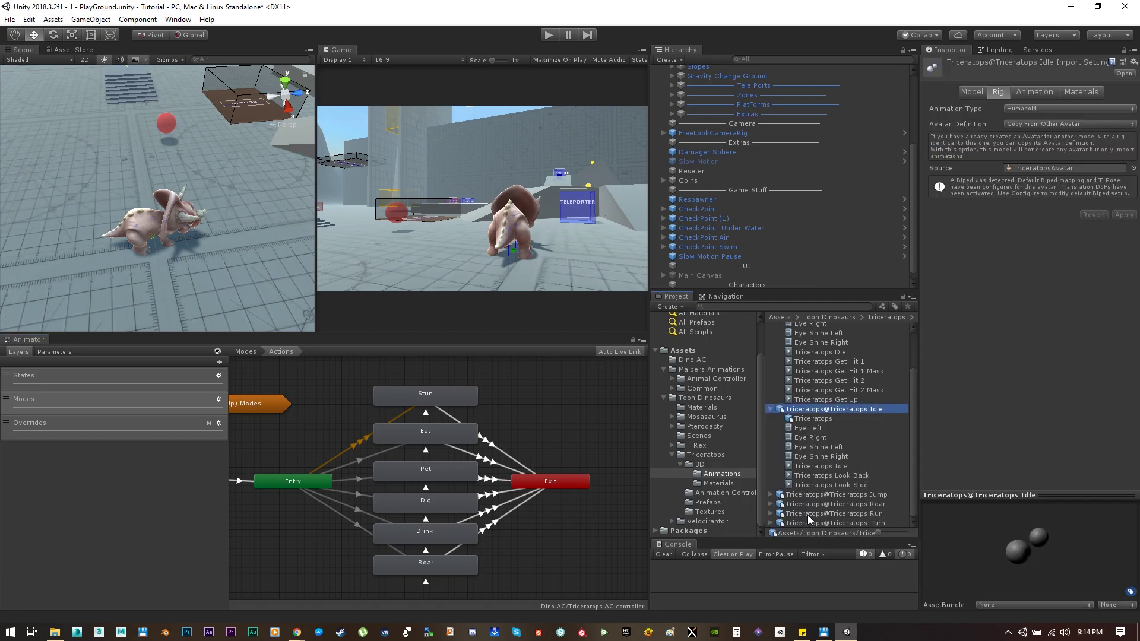
{"action": "left_click", "coordinate": [771, 504]}
{"action": "scroll", "coordinate": [802, 487], "scroll_direction": "down", "scroll_amount": 2}
{"action": "left_click", "coordinate": [826, 503]}
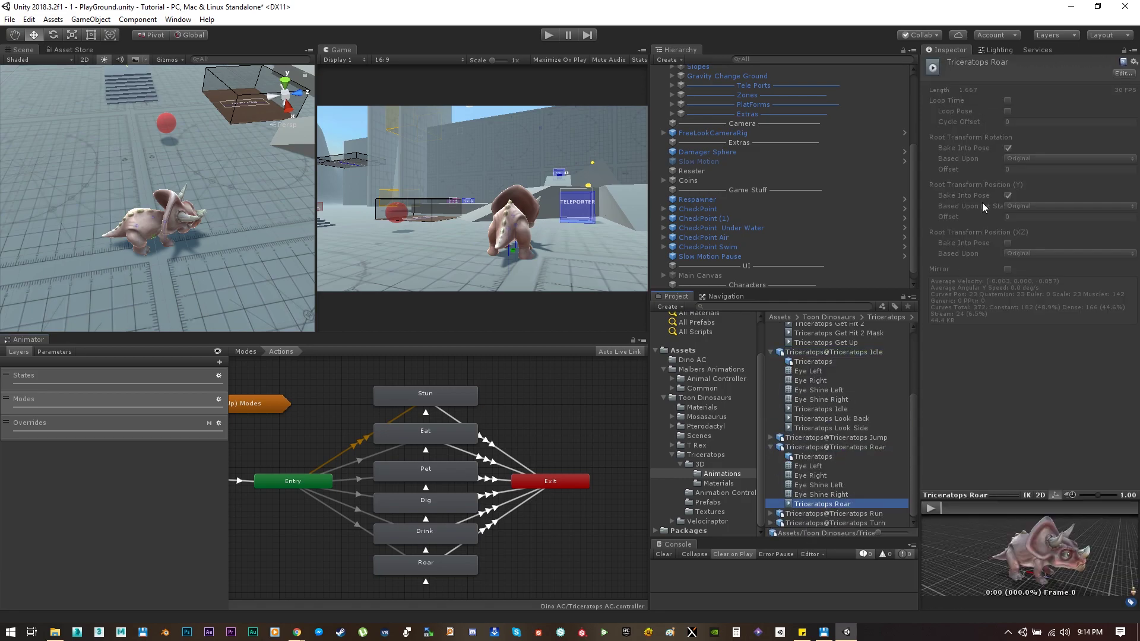
{"action": "left_click", "coordinate": [931, 508]}
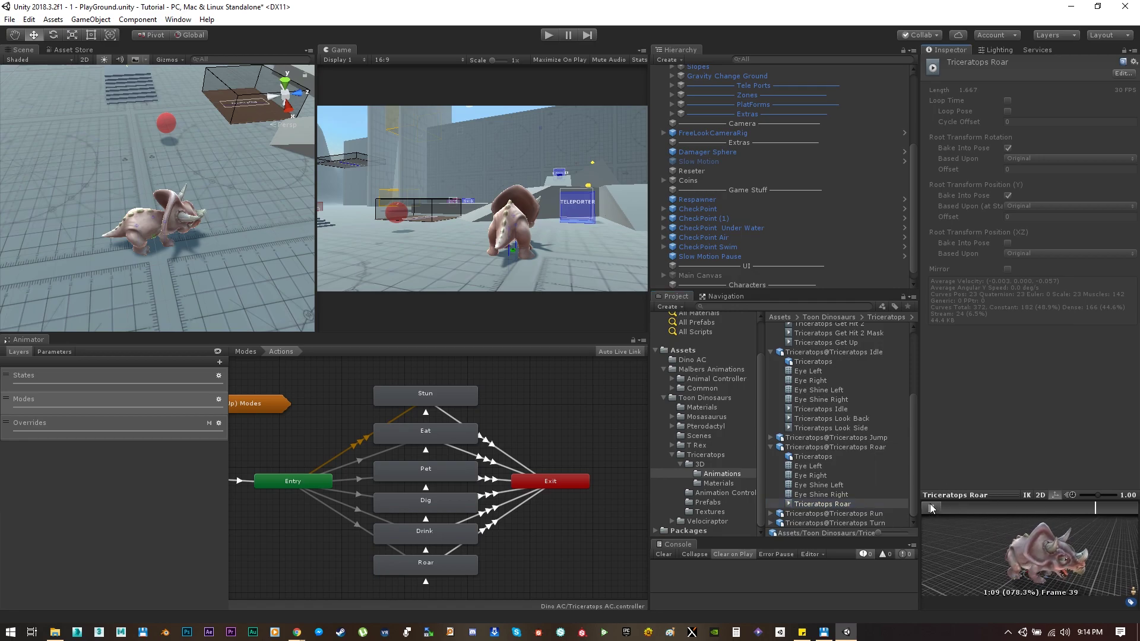
{"action": "left_click", "coordinate": [930, 509]}
Assign the Triceratops Roar clip as the motion of the Roar state in the Actions sub-state machine
{"action": "scroll", "coordinate": [531, 532], "scroll_direction": "down", "scroll_amount": 3}
{"action": "scroll", "coordinate": [496, 544], "scroll_direction": "up", "scroll_amount": 5}
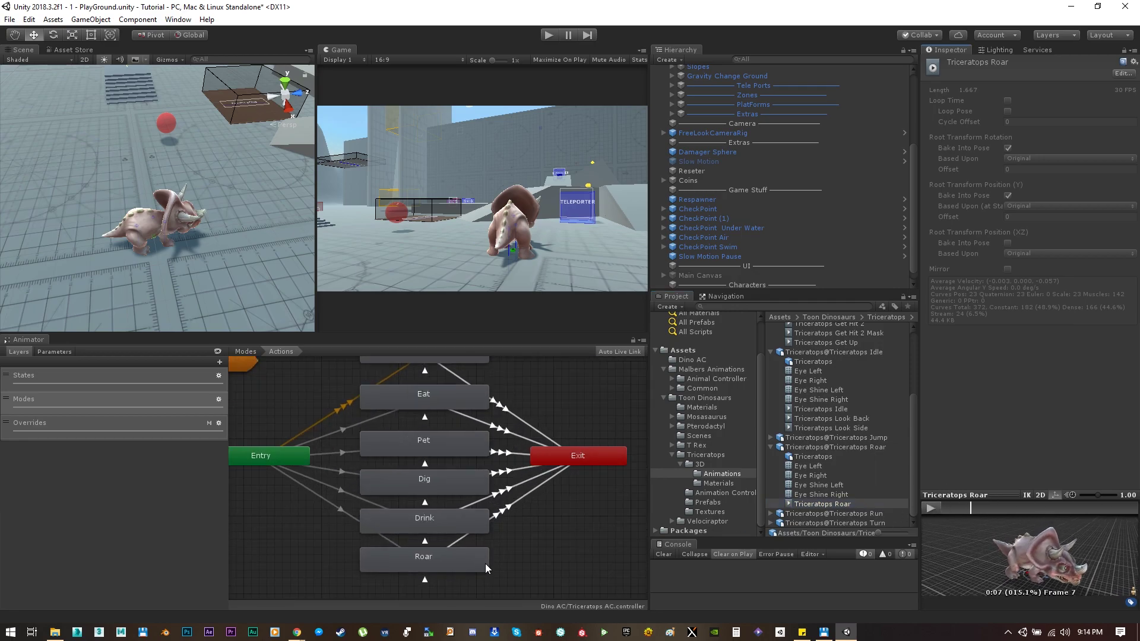
{"action": "left_click", "coordinate": [490, 535]}
{"action": "left_click_drag", "start_coordinate": [822, 504], "coordinate": [1031, 91]}
Delete all the other action states and line the Roar state up between Entry and Exit
{"action": "middle_click_drag", "start_coordinate": [474, 386], "coordinate": [487, 449]}
{"action": "scroll", "coordinate": [441, 422], "scroll_direction": "down", "scroll_amount": 3}
{"action": "left_click_drag", "start_coordinate": [412, 368], "coordinate": [457, 471]}
{"action": "key", "text": "Delete"}
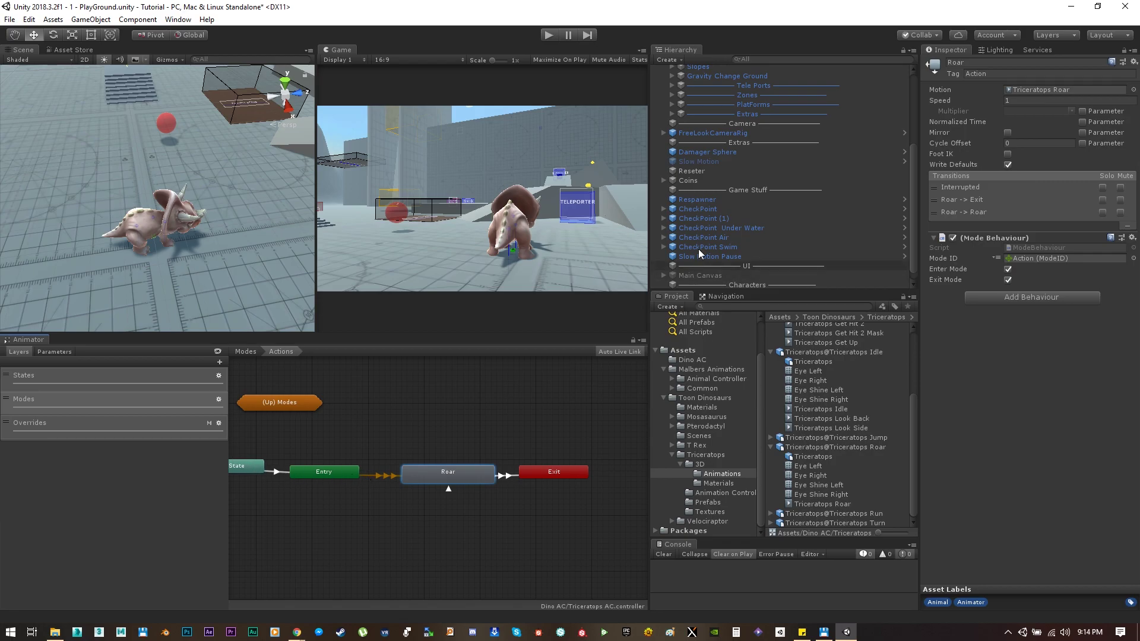
Add a new mode to the Triceratops's MAnimal component and assign it the Action ModeID
{"action": "scroll", "coordinate": [721, 256], "scroll_direction": "down", "scroll_amount": 1}
{"action": "left_click", "coordinate": [701, 283]}
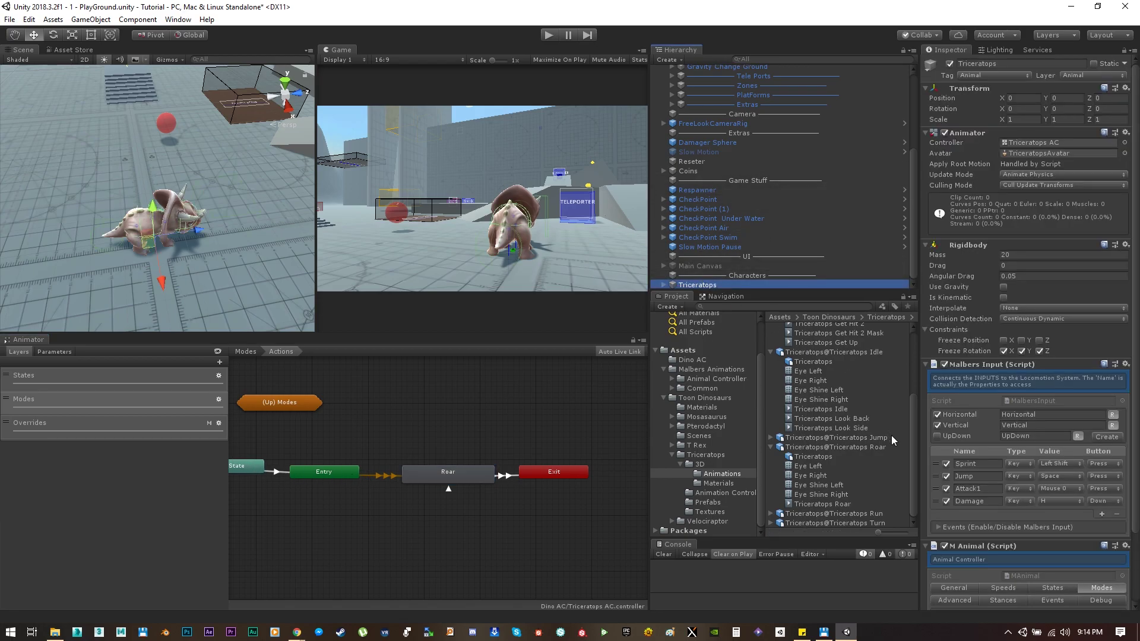
{"action": "scroll", "coordinate": [1043, 465], "scroll_direction": "down", "scroll_amount": 3}
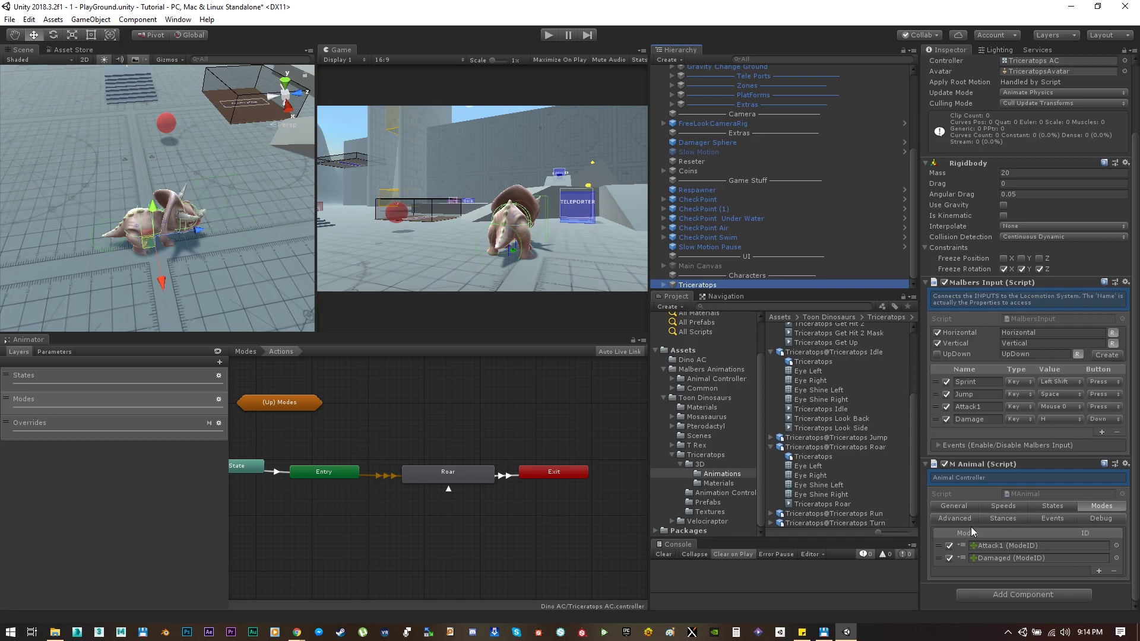
{"action": "left_click", "coordinate": [1098, 571]}
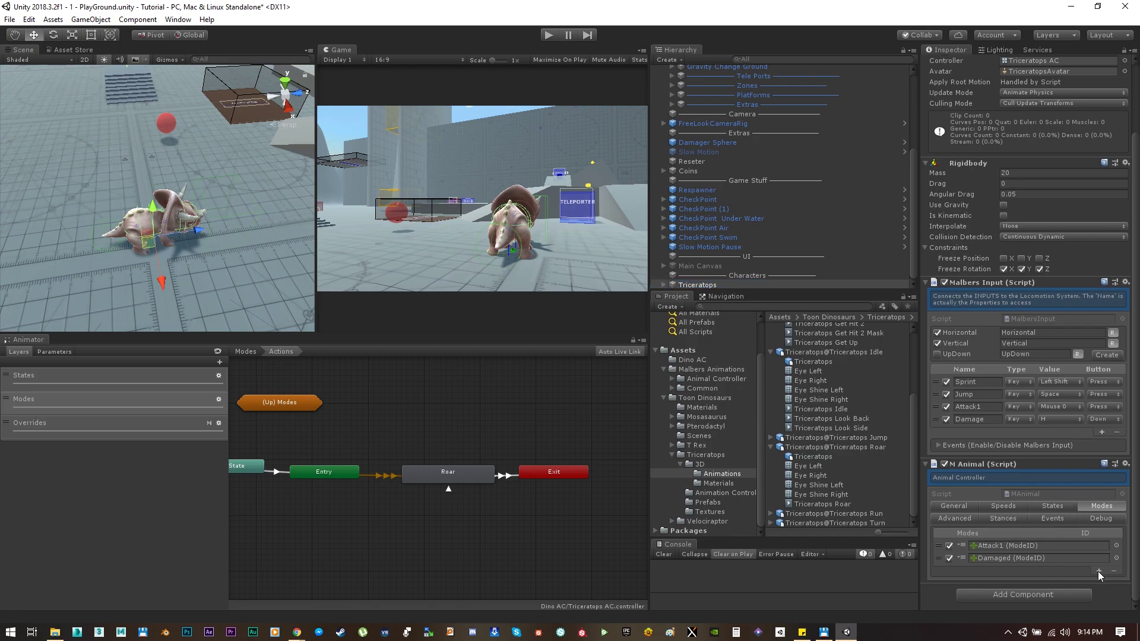
{"action": "left_click", "coordinate": [971, 570]}
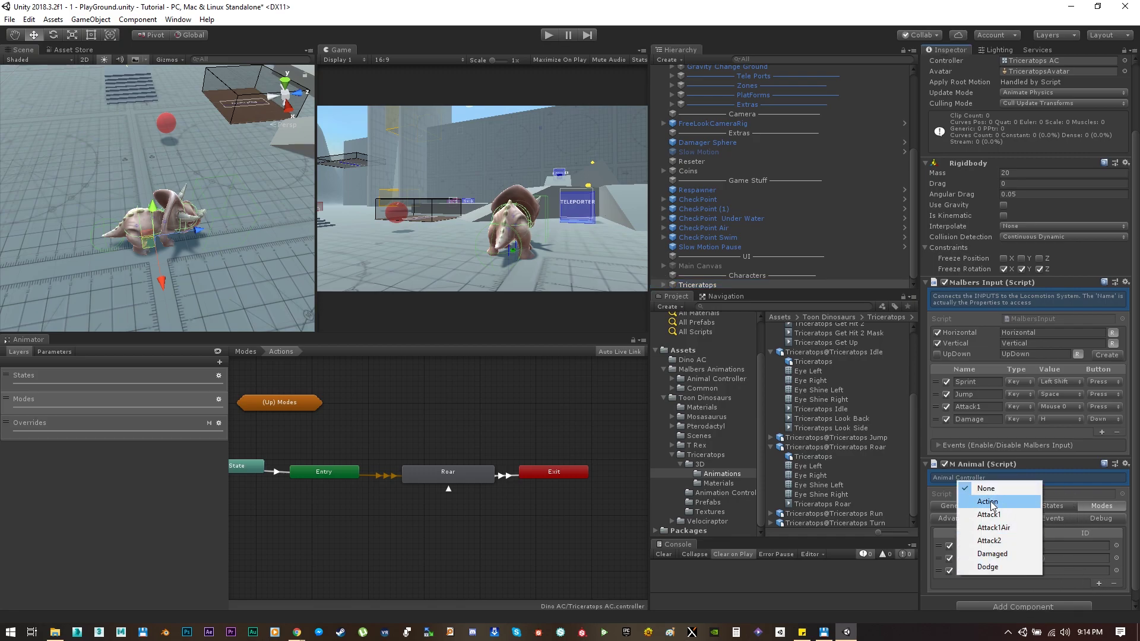
{"action": "left_click", "coordinate": [989, 506]}
Set the Action mode's Input and Animation Tag to Action
{"action": "left_click", "coordinate": [942, 573]}
{"action": "scroll", "coordinate": [962, 575], "scroll_direction": "down", "scroll_amount": 3}
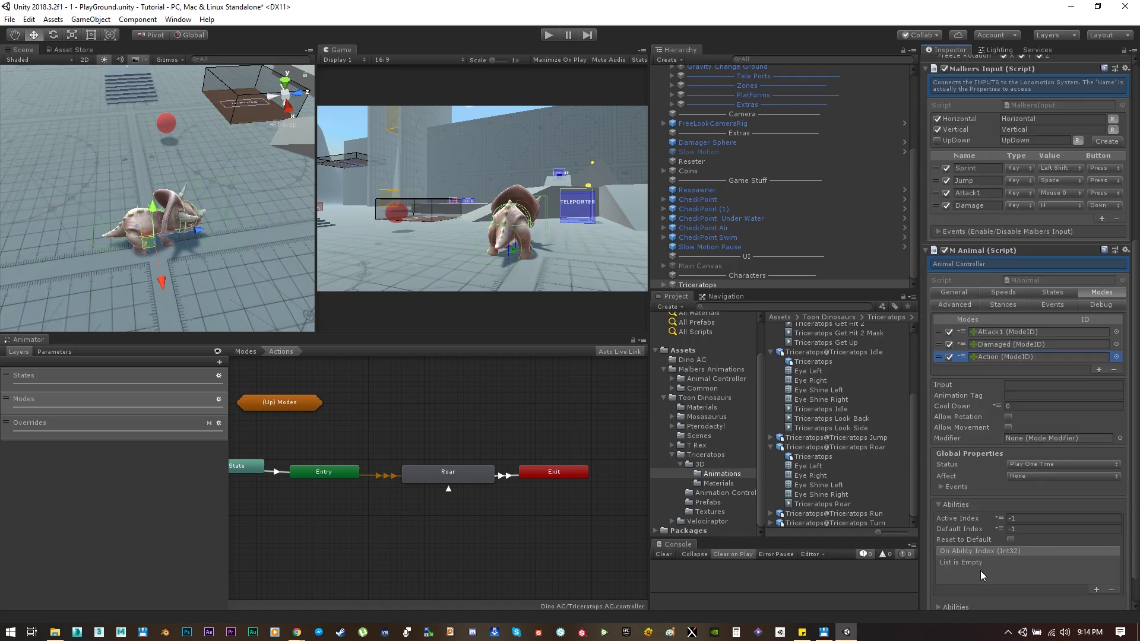
{"action": "left_click", "coordinate": [1014, 383]}
{"action": "type", "text": "Action"}
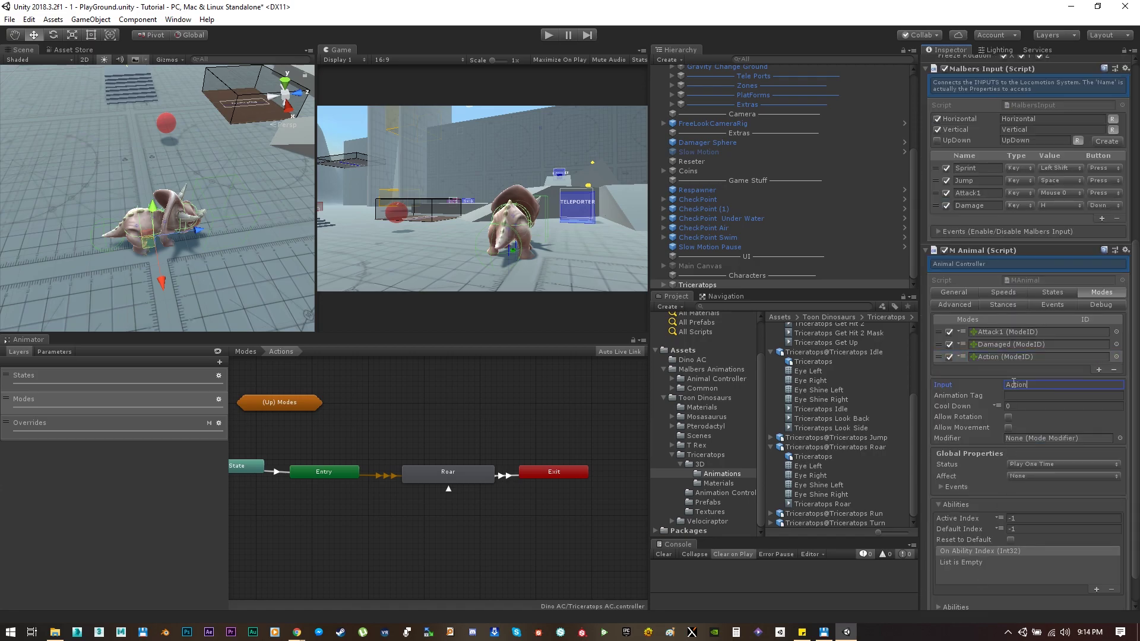
{"action": "key", "text": "Tab"}
{"action": "type", "text": "Actio"}
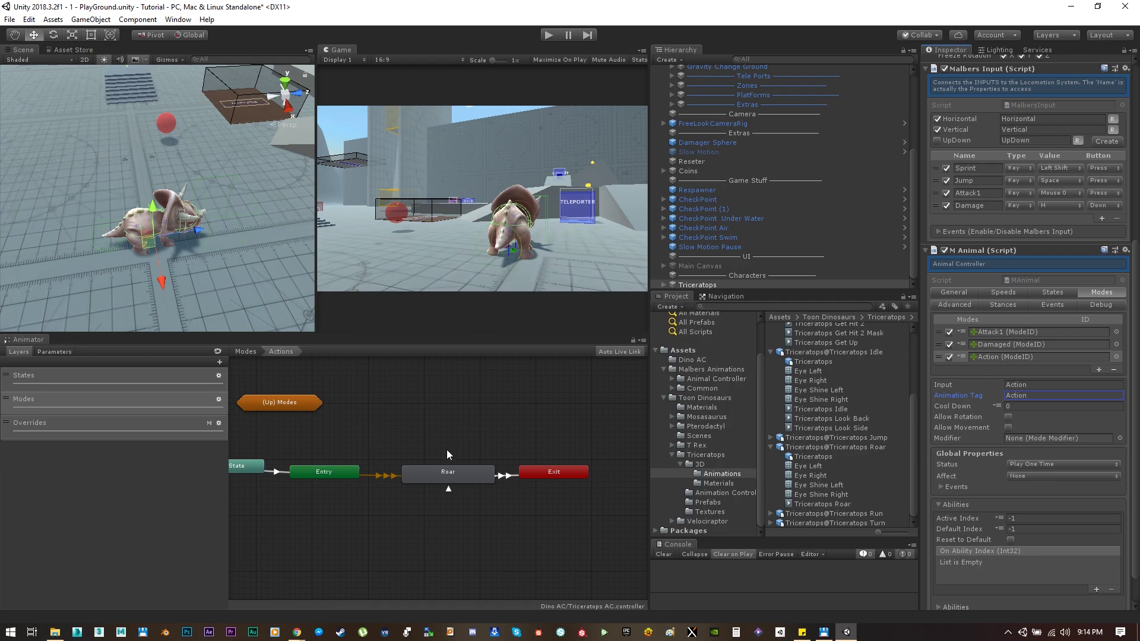
Copy the Roar state's Action tag and paste it into the Action mode's Animation Tag on the Triceratops
{"action": "left_click", "coordinate": [440, 469]}
{"action": "left_click", "coordinate": [976, 74]}
{"action": "key", "text": "ctrl+c"}
{"action": "left_click", "coordinate": [736, 285]}
{"action": "scroll", "coordinate": [1010, 442], "scroll_direction": "down", "scroll_amount": 7}
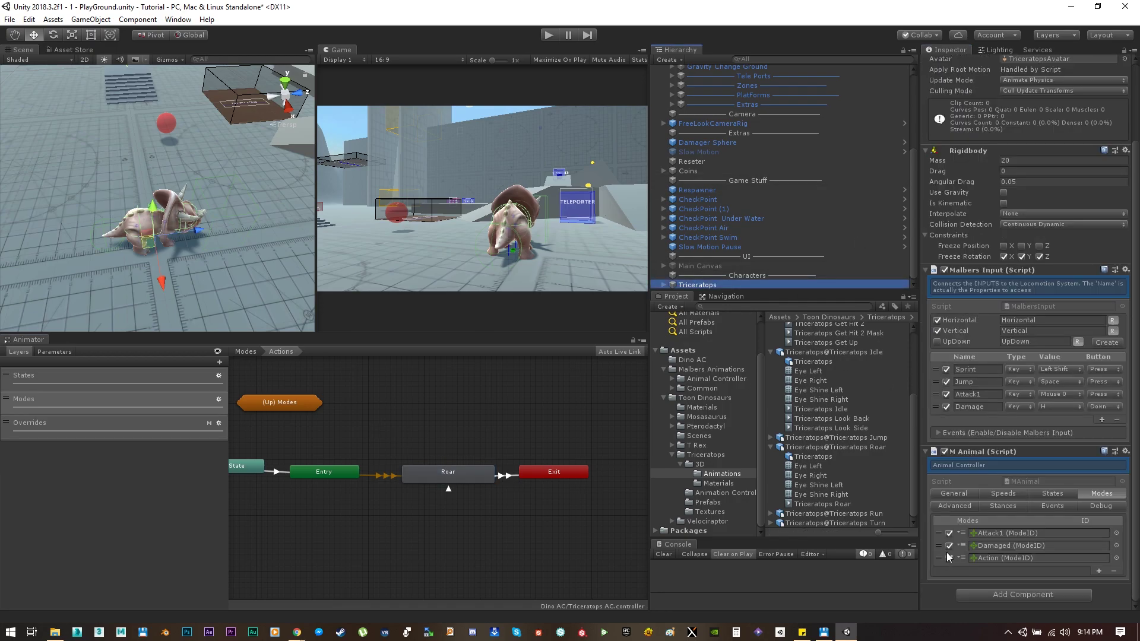
{"action": "left_click", "coordinate": [1014, 452]}
{"action": "key", "text": "ctrl+v"}
Set the Action mode's Affect option to Include with two affected states, Idle and Locomotion
{"action": "scroll", "coordinate": [997, 449], "scroll_direction": "down", "scroll_amount": 3}
{"action": "left_click", "coordinate": [1063, 439]}
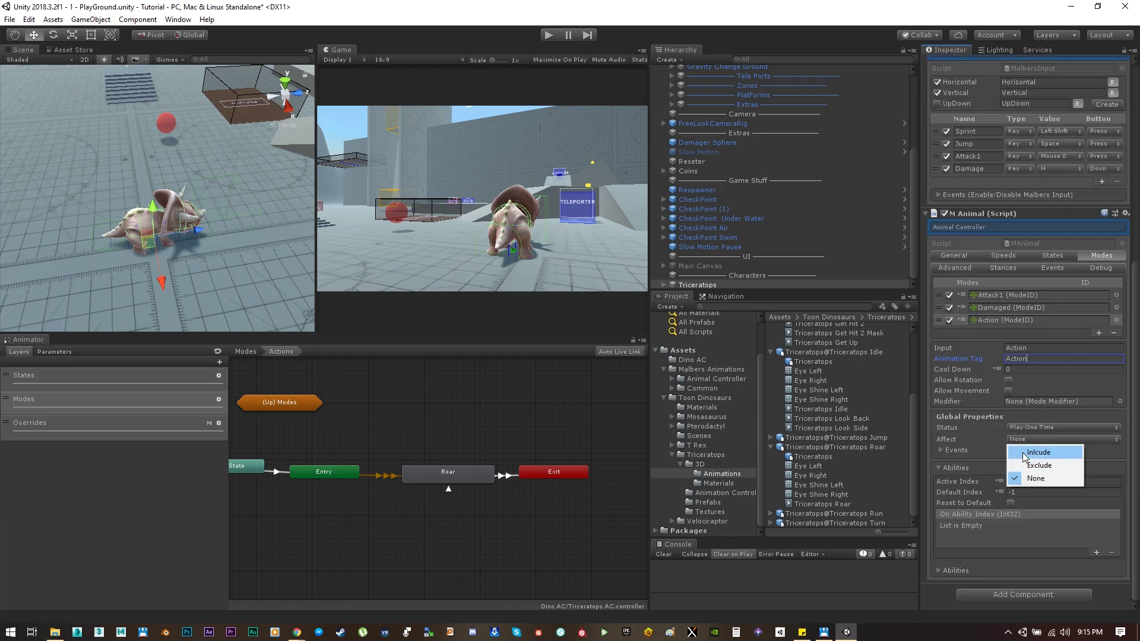
{"action": "left_click", "coordinate": [1063, 458]}
{"action": "left_click", "coordinate": [1018, 461]}
{"action": "type", "text": "1"}
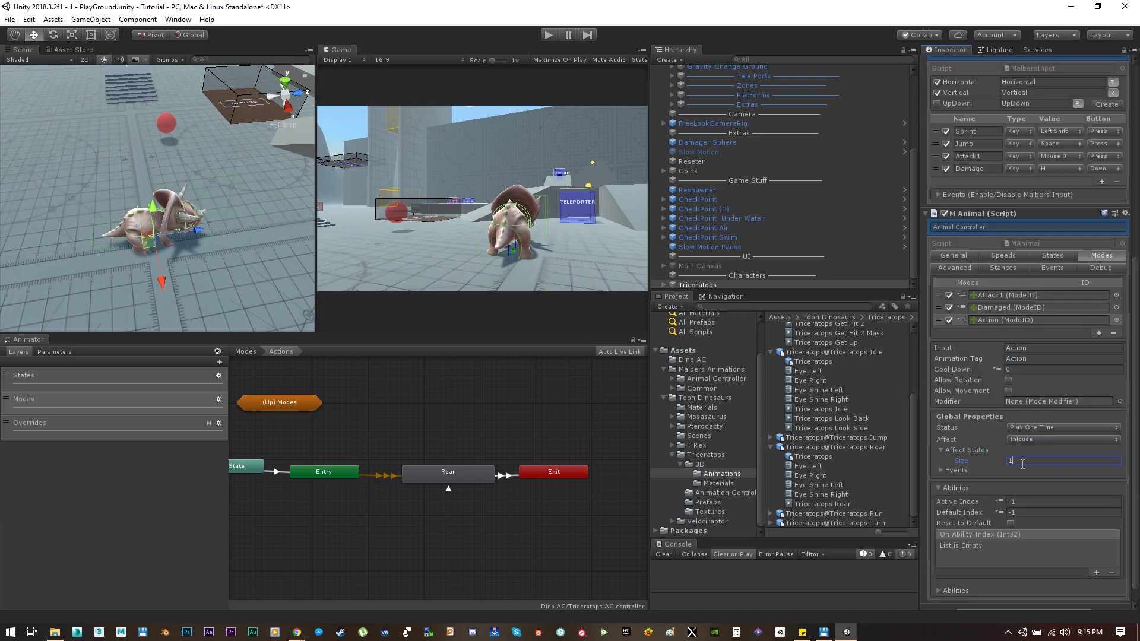
{"action": "key", "text": "Return"}
{"action": "left_click", "coordinate": [1011, 471]}
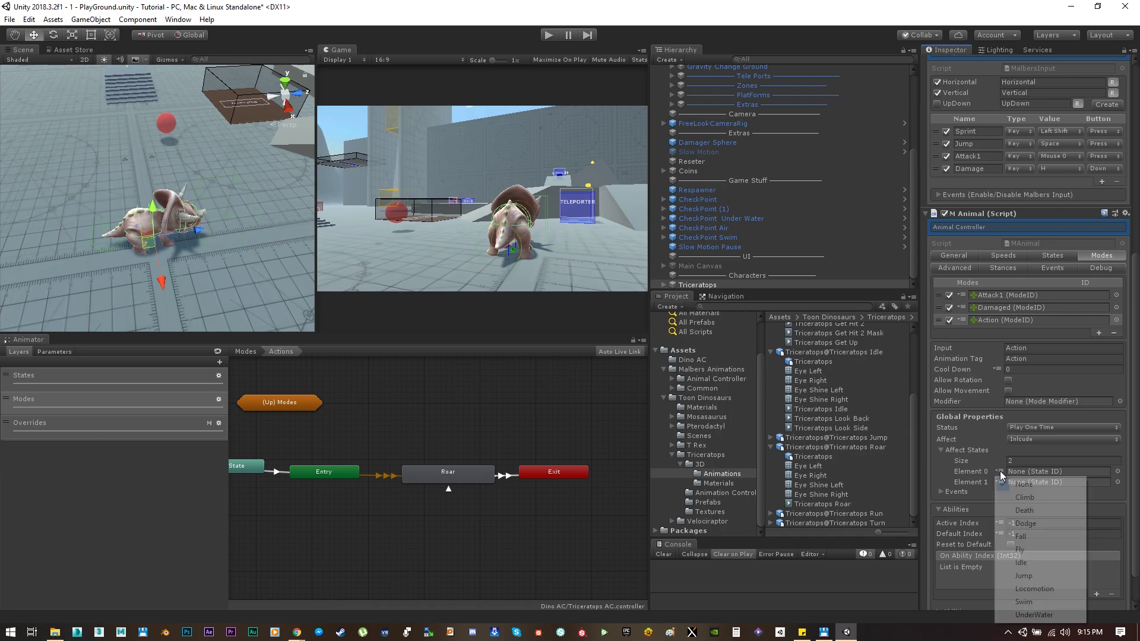
{"action": "left_click", "coordinate": [1021, 562]}
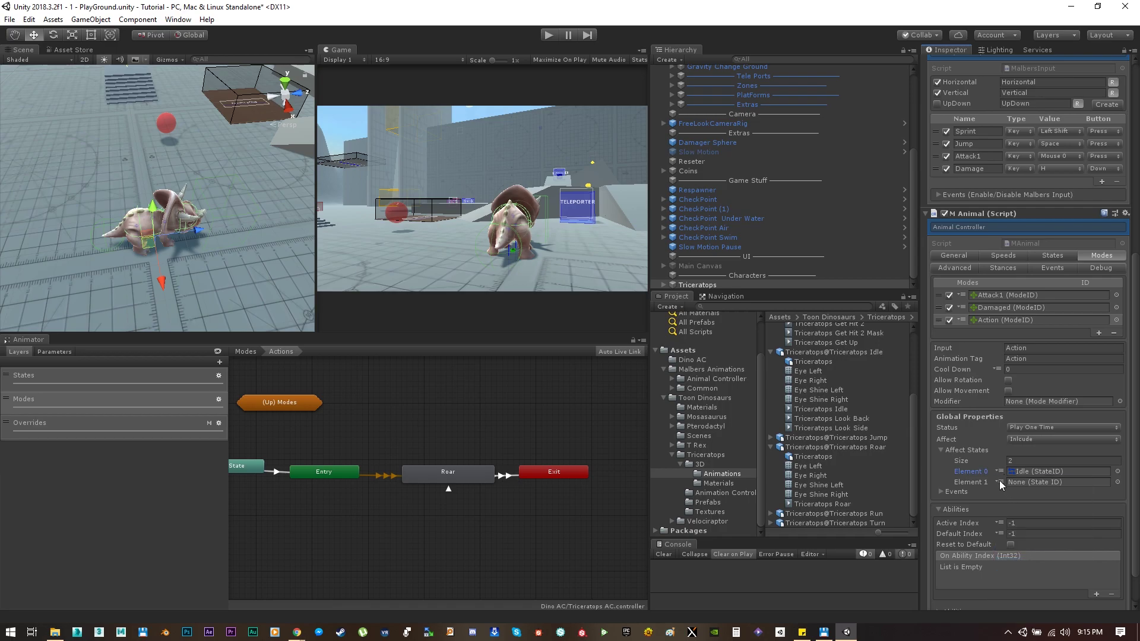
{"action": "left_click", "coordinate": [1057, 482]}
{"action": "left_click", "coordinate": [1033, 452]}
Add one ability named Roar to the Action mode and switch its index to a constant value
{"action": "scroll", "coordinate": [1102, 487], "scroll_direction": "down", "scroll_amount": 1}
{"action": "left_click", "coordinate": [949, 570]}
{"action": "scroll", "coordinate": [1039, 565], "scroll_direction": "down", "scroll_amount": 1}
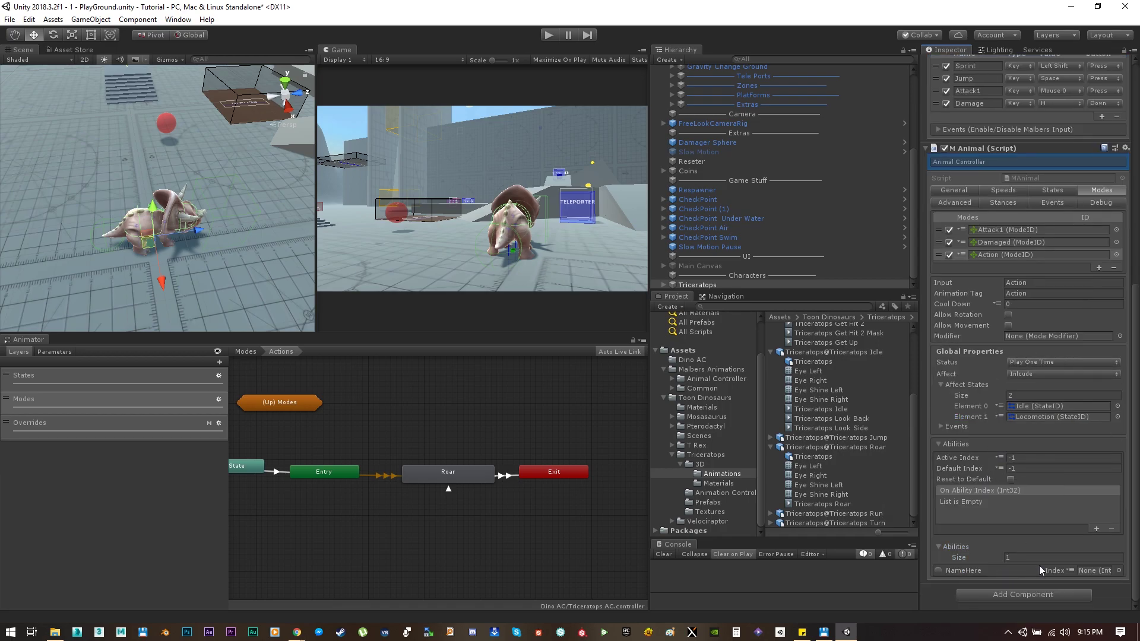
{"action": "type", "text": "Roar"}
{"action": "left_click", "coordinate": [1069, 571]}
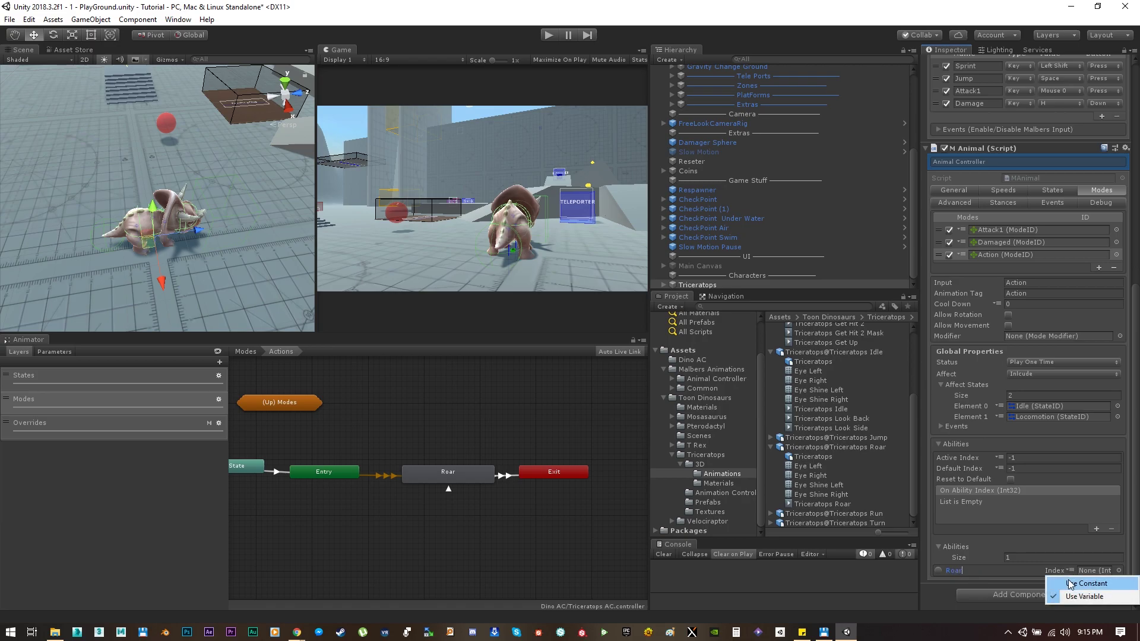
{"action": "left_click", "coordinate": [1088, 579]}
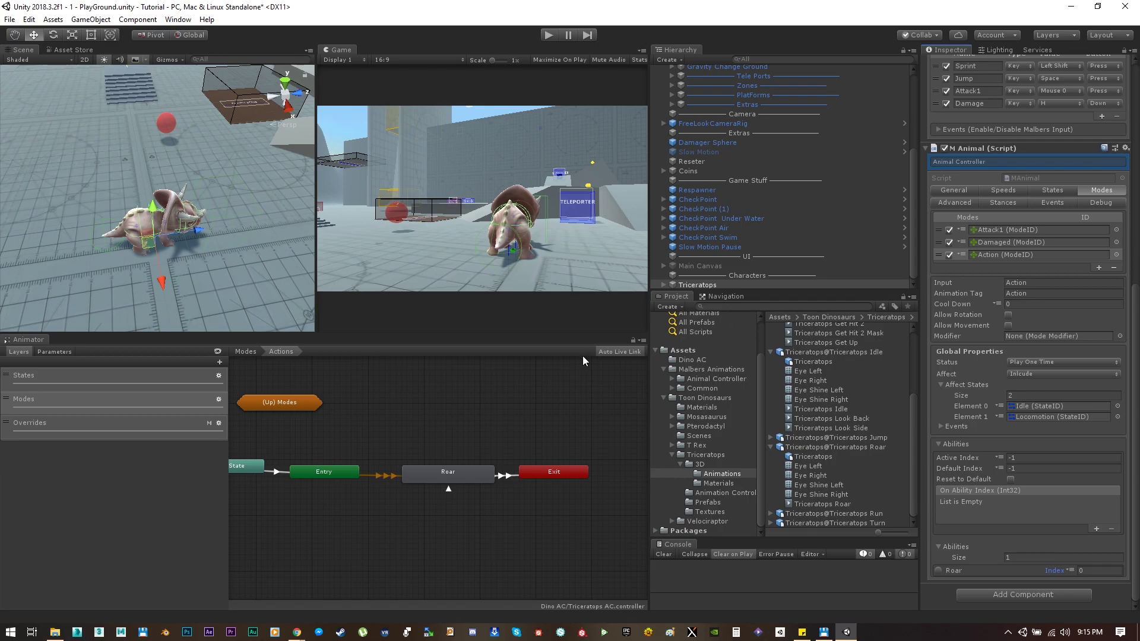
Copy the last two digits of the Entry-to-Roar transition's Mode condition and set the Roar ability's index to 20
{"action": "left_click", "coordinate": [365, 474]}
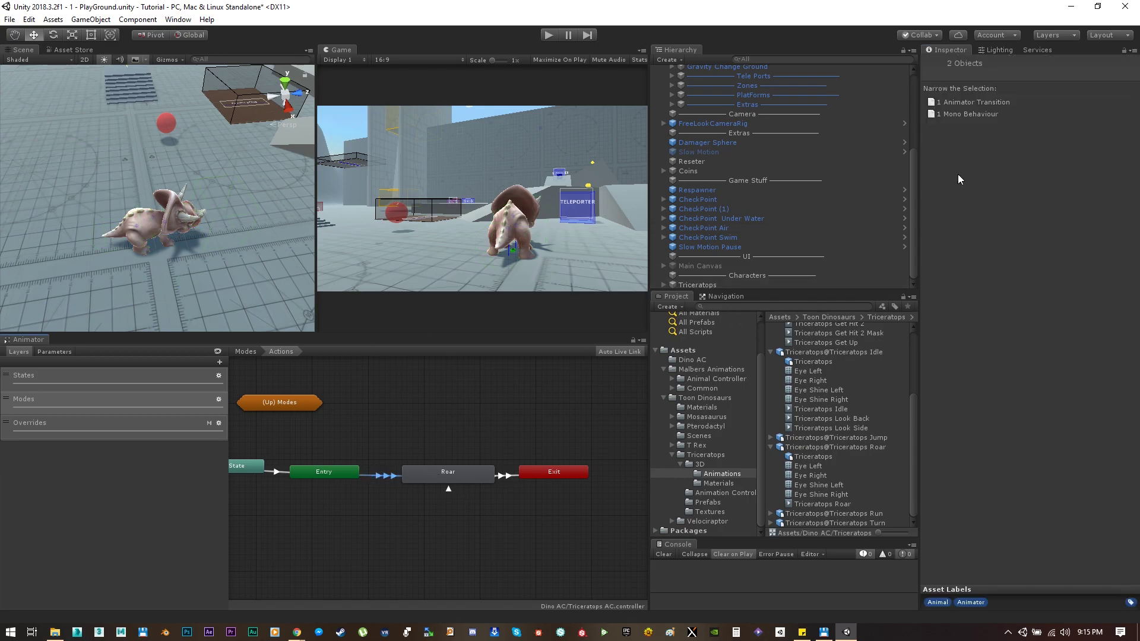
{"action": "left_click", "coordinate": [974, 102]}
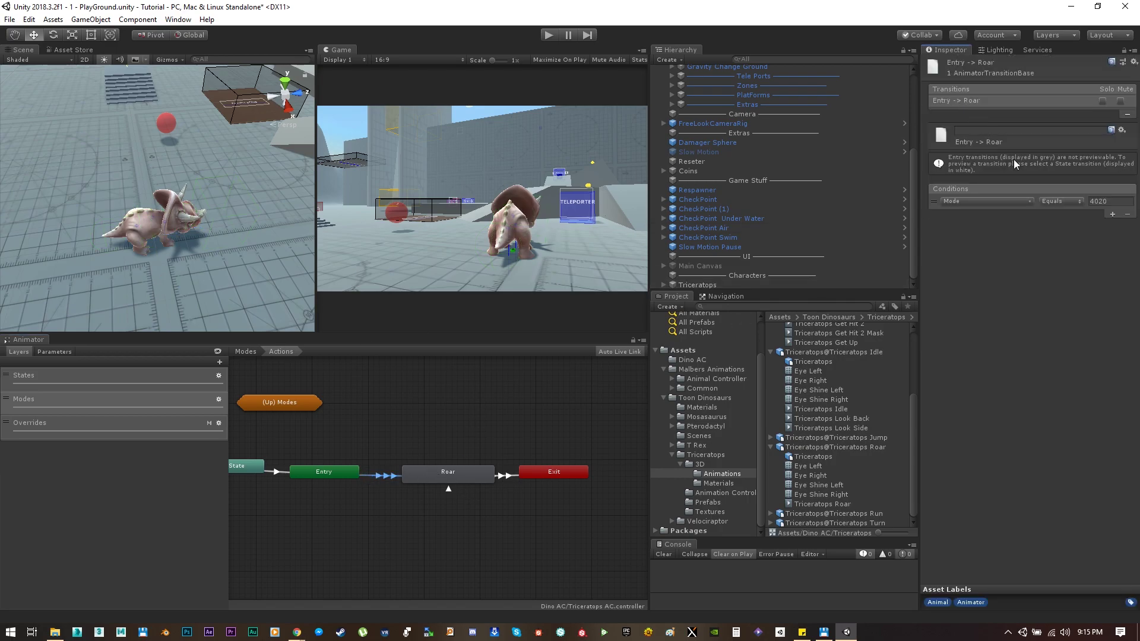
{"action": "double_click", "coordinate": [1103, 201]}
{"action": "right_click", "coordinate": [1107, 203]}
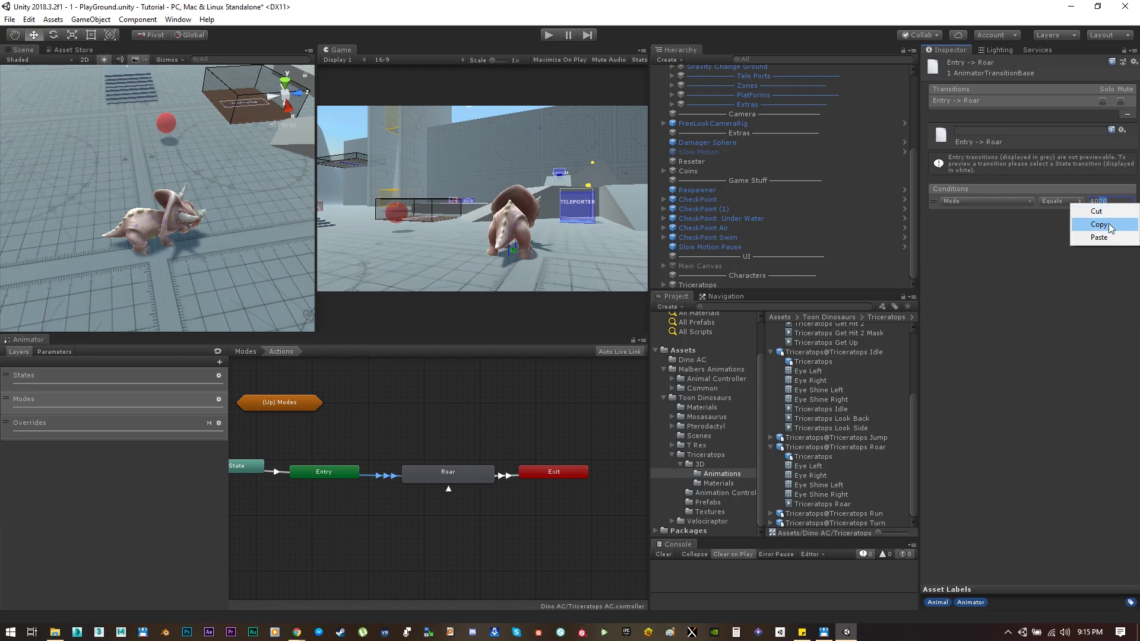
{"action": "left_click", "coordinate": [1109, 224]}
{"action": "left_click", "coordinate": [719, 285]}
{"action": "scroll", "coordinate": [963, 487], "scroll_direction": "down", "scroll_amount": 3}
{"action": "scroll", "coordinate": [986, 504], "scroll_direction": "down", "scroll_amount": 2}
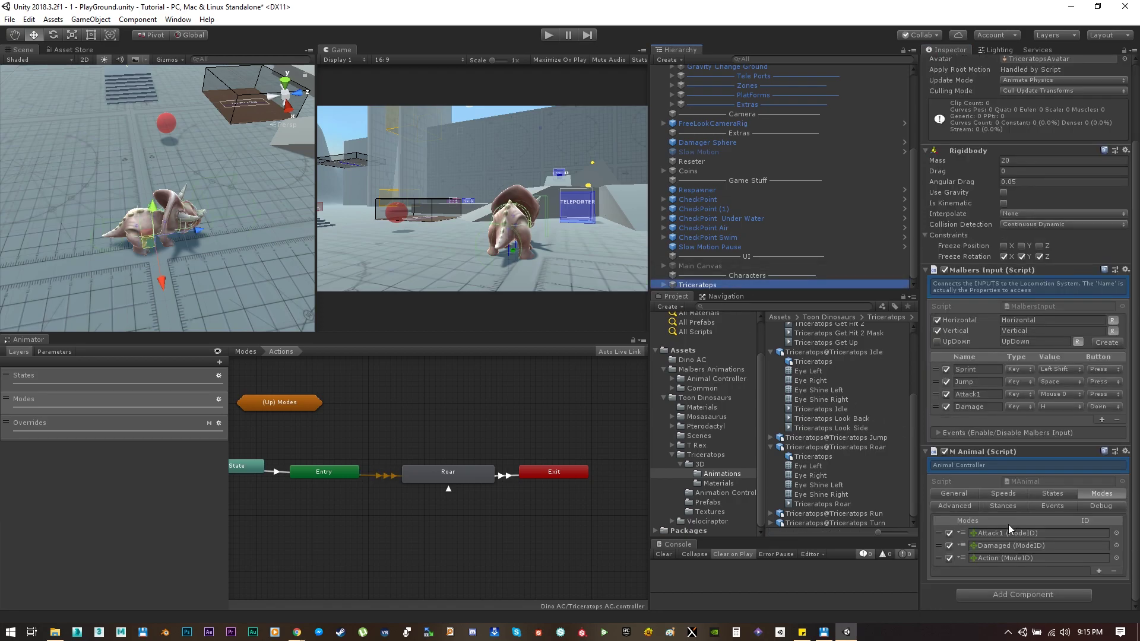
{"action": "left_click", "coordinate": [933, 559]}
{"action": "scroll", "coordinate": [981, 589], "scroll_direction": "down", "scroll_amount": 10}
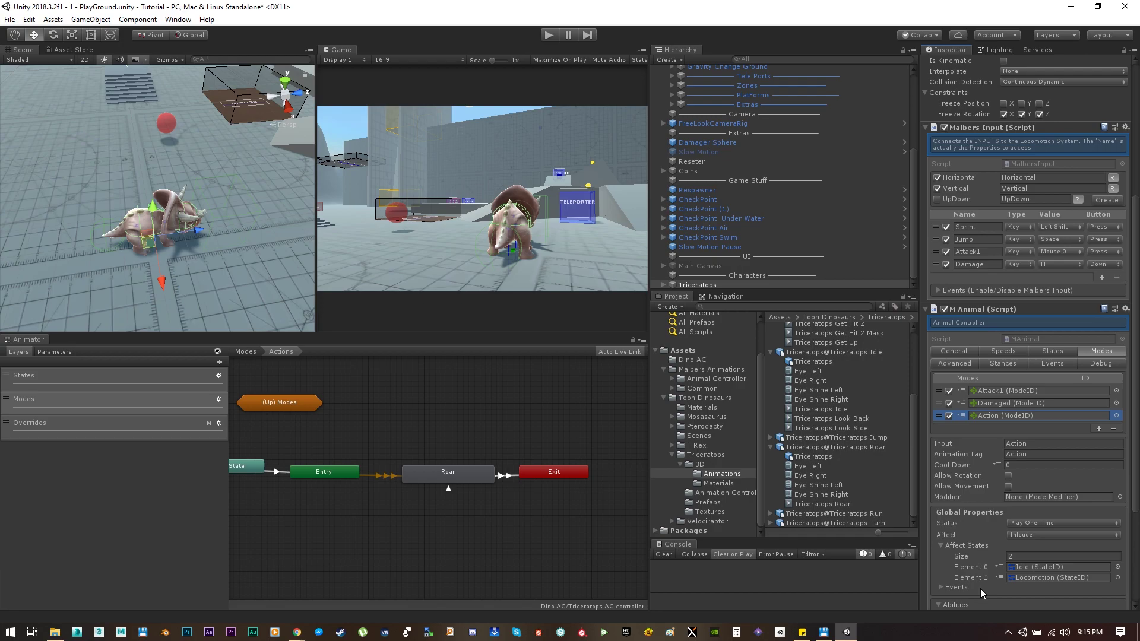
{"action": "left_click", "coordinate": [1101, 570]}
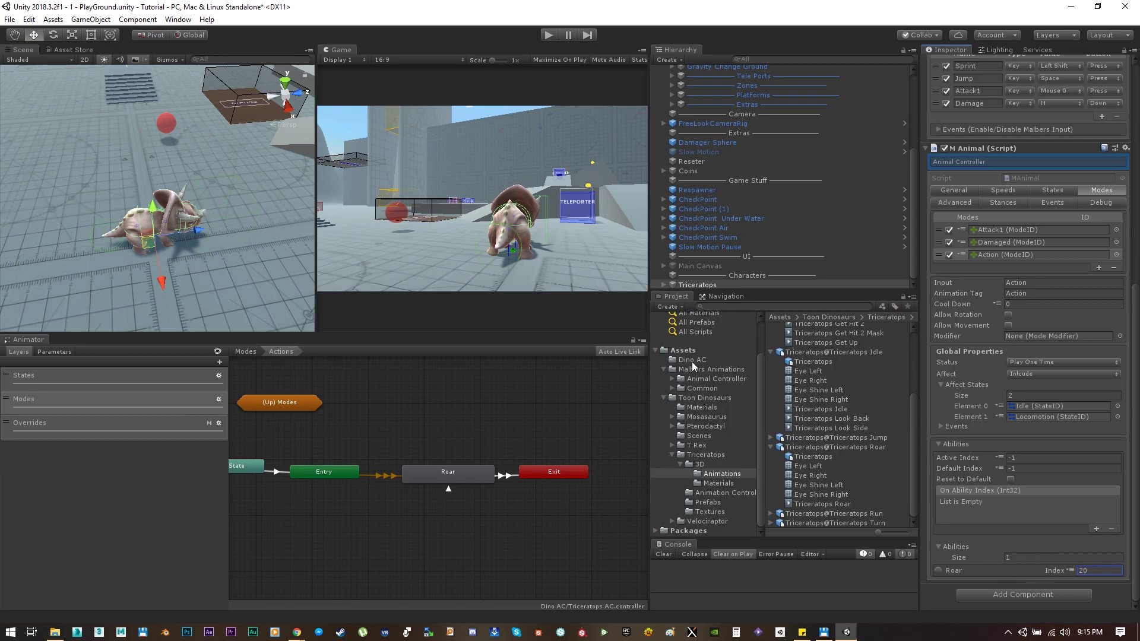
Examine the IDs of the Stun, Eat and RoarCawHawl assets in the Actions folder of Malbers Animations' Common Resources
{"action": "left_click", "coordinate": [673, 455]}
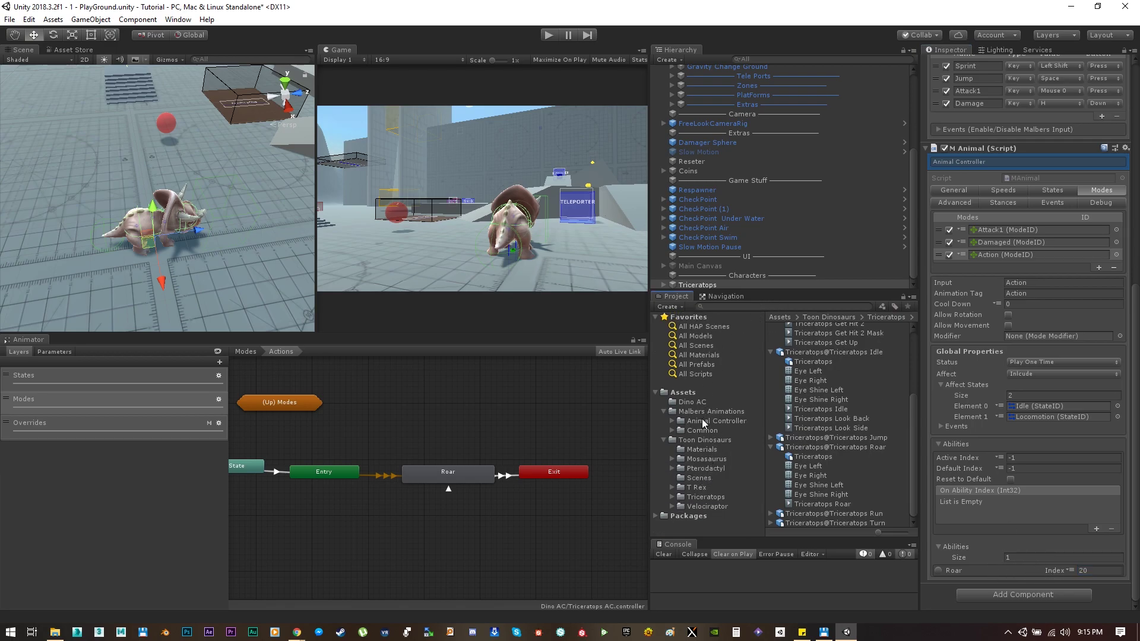
{"action": "left_click", "coordinate": [715, 412]}
{"action": "double_click", "coordinate": [800, 338]}
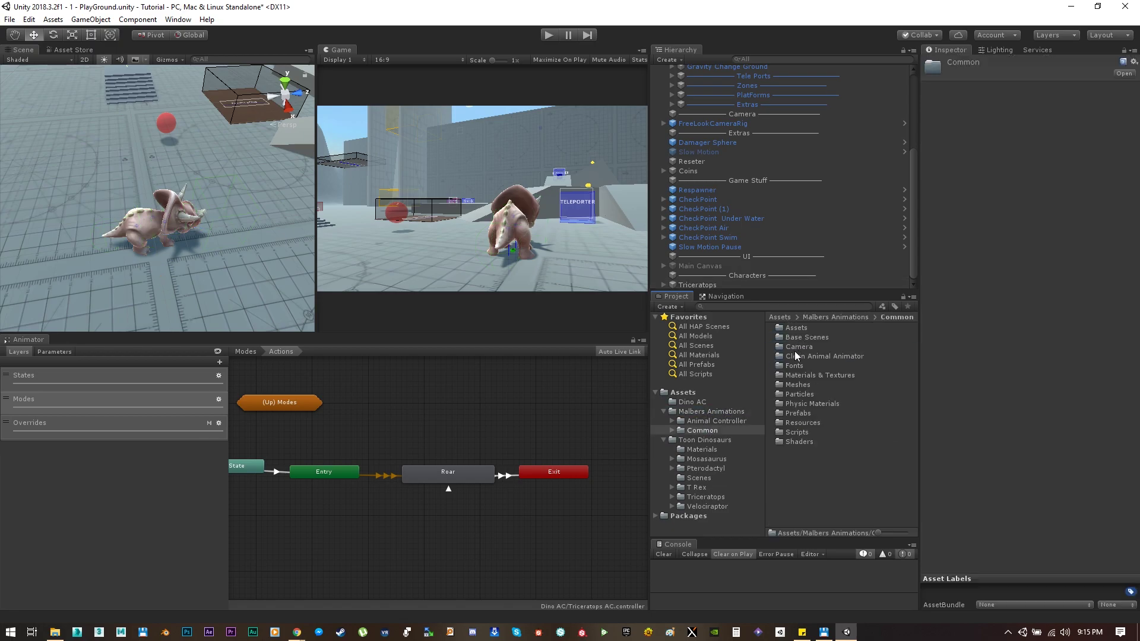
{"action": "double_click", "coordinate": [792, 422]}
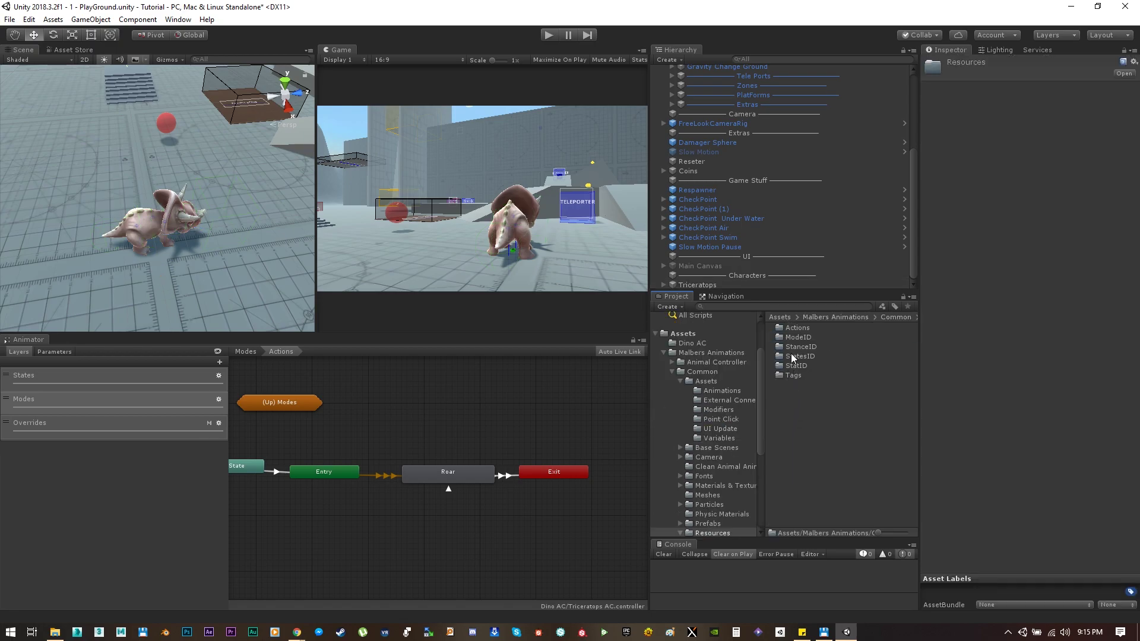
{"action": "double_click", "coordinate": [795, 327]}
{"action": "left_click", "coordinate": [801, 337]}
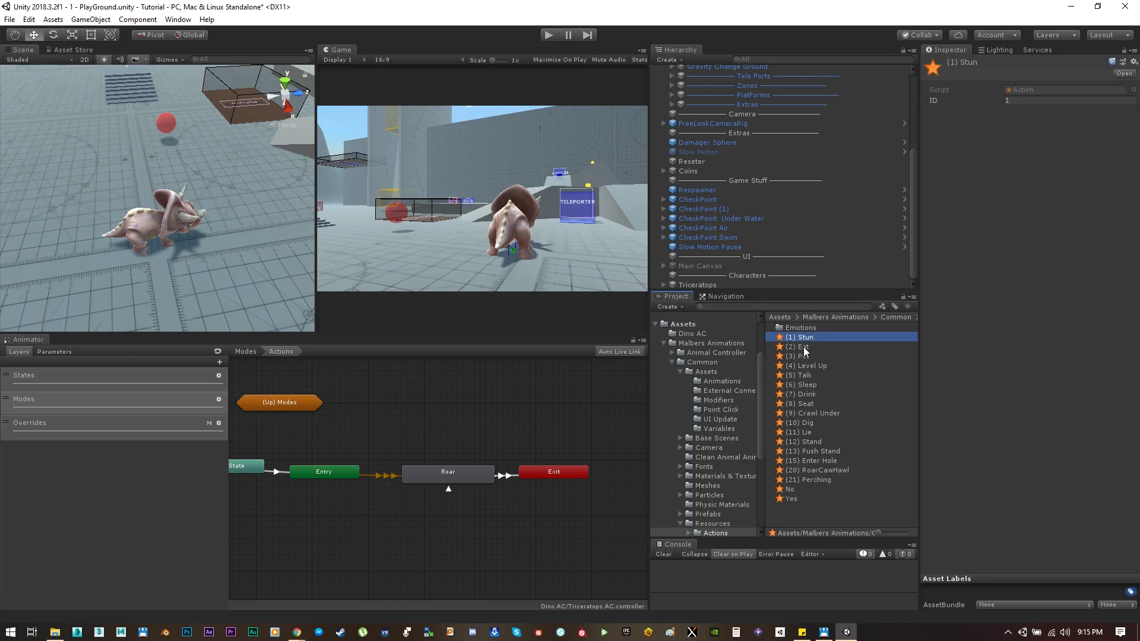
{"action": "left_click", "coordinate": [803, 348]}
{"action": "left_click", "coordinate": [1021, 101]}
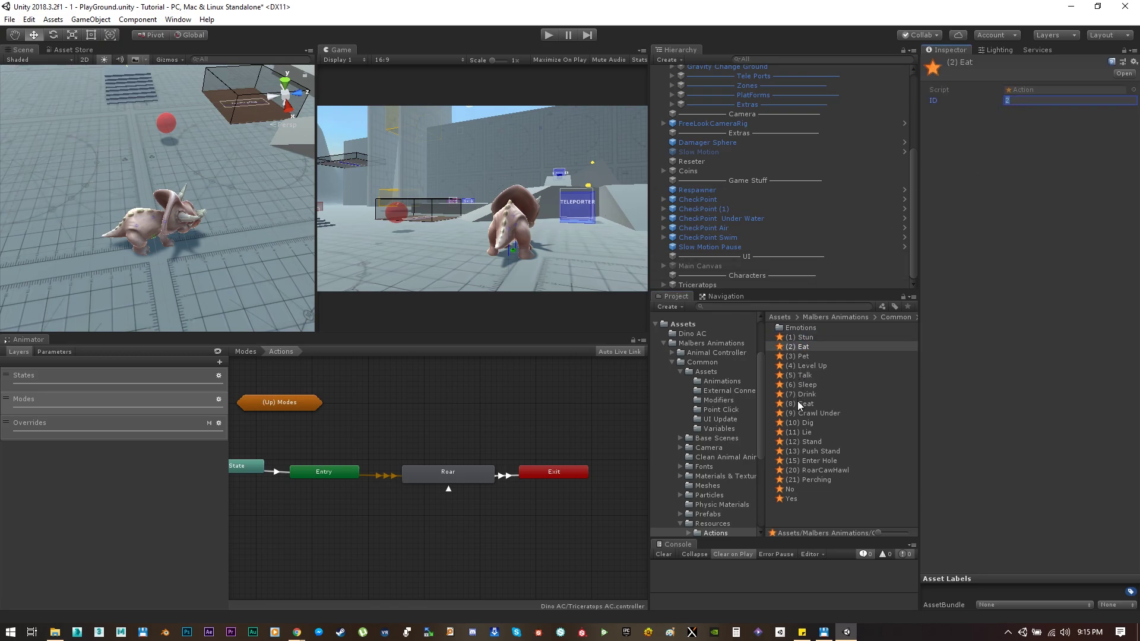
{"action": "left_click", "coordinate": [809, 472]}
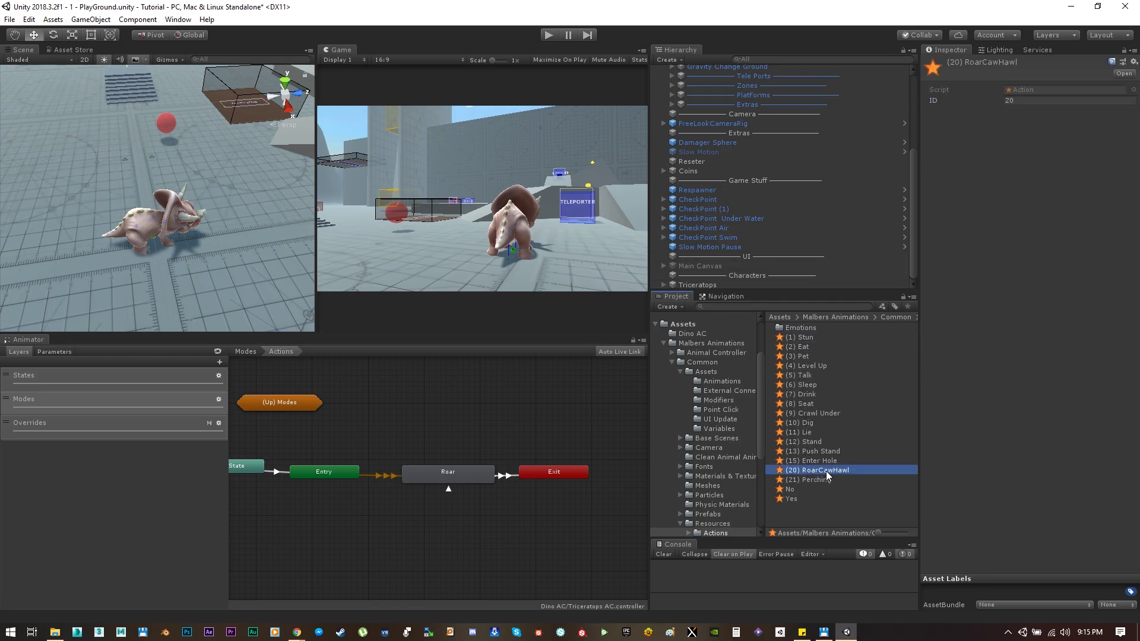
{"action": "left_click", "coordinate": [983, 100]}
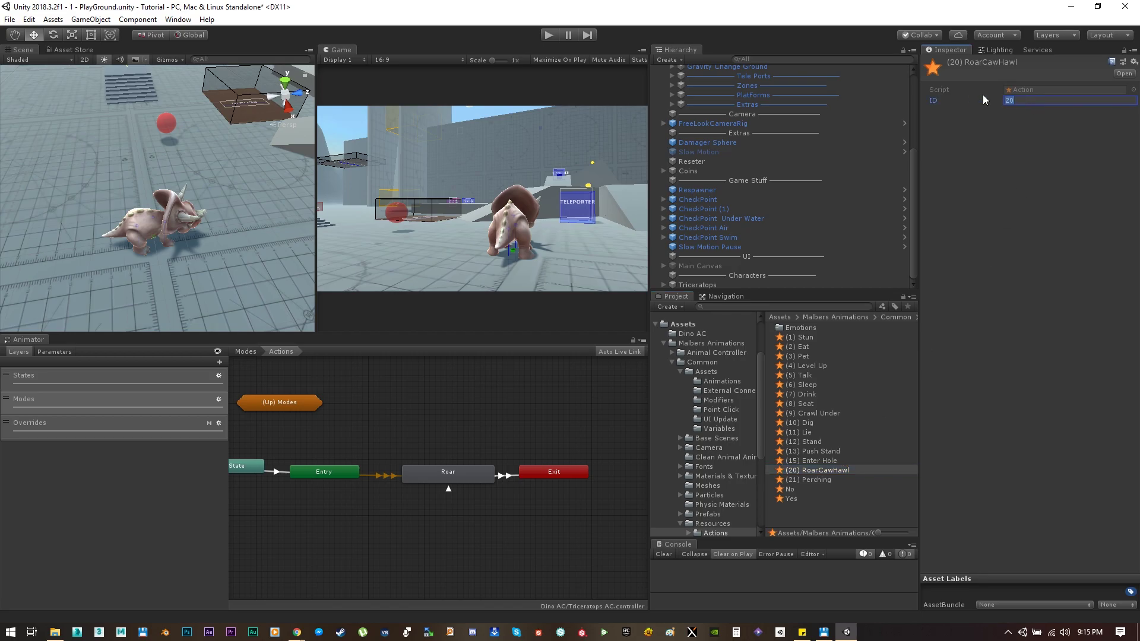
Place the Zone Hawl prefab from the Common Zone Actions folder on open ground near the block with the coins
{"action": "left_click", "coordinate": [703, 284]}
{"action": "scroll", "coordinate": [976, 451], "scroll_direction": "down", "scroll_amount": 3}
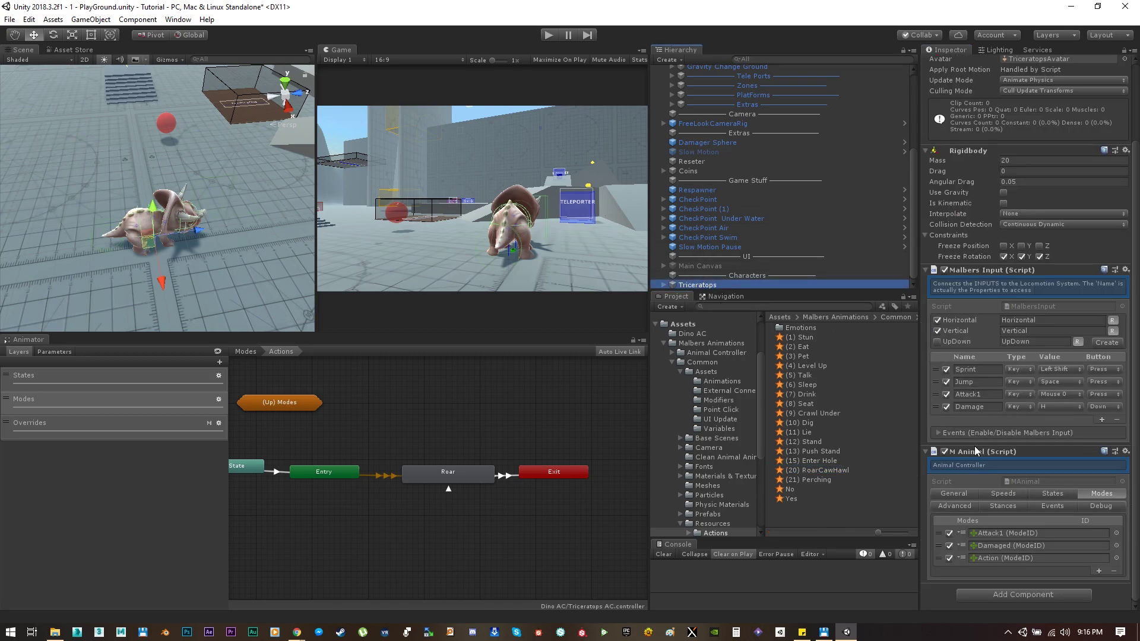
{"action": "right_click_drag", "start_coordinate": [268, 203], "coordinate": [760, 378]}
{"action": "left_click", "coordinate": [702, 363]}
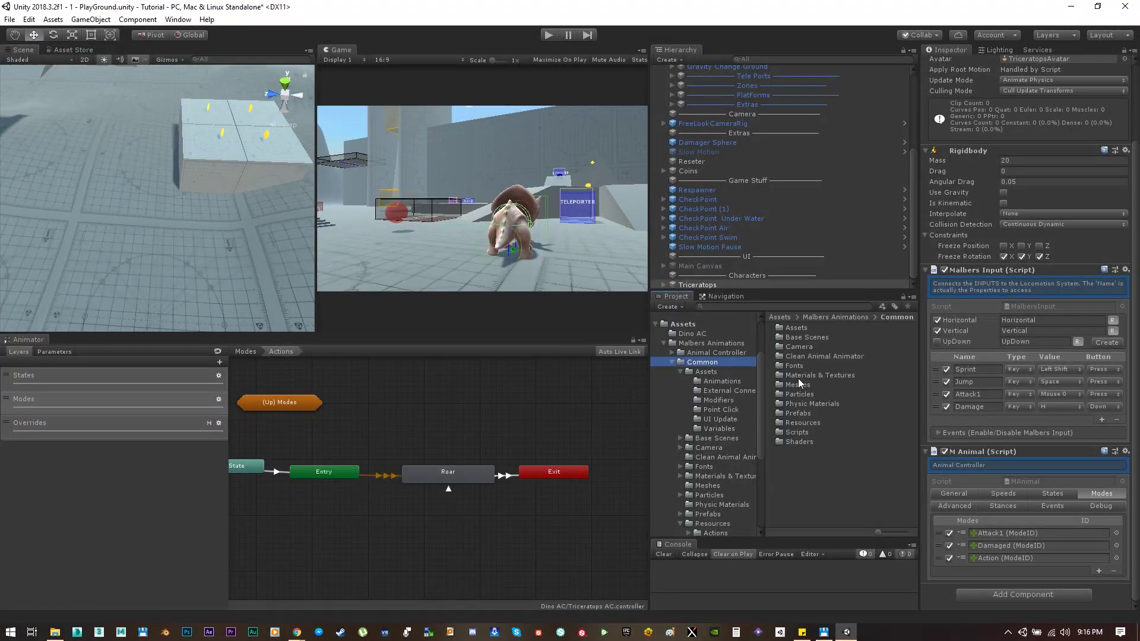
{"action": "double_click", "coordinate": [797, 413]}
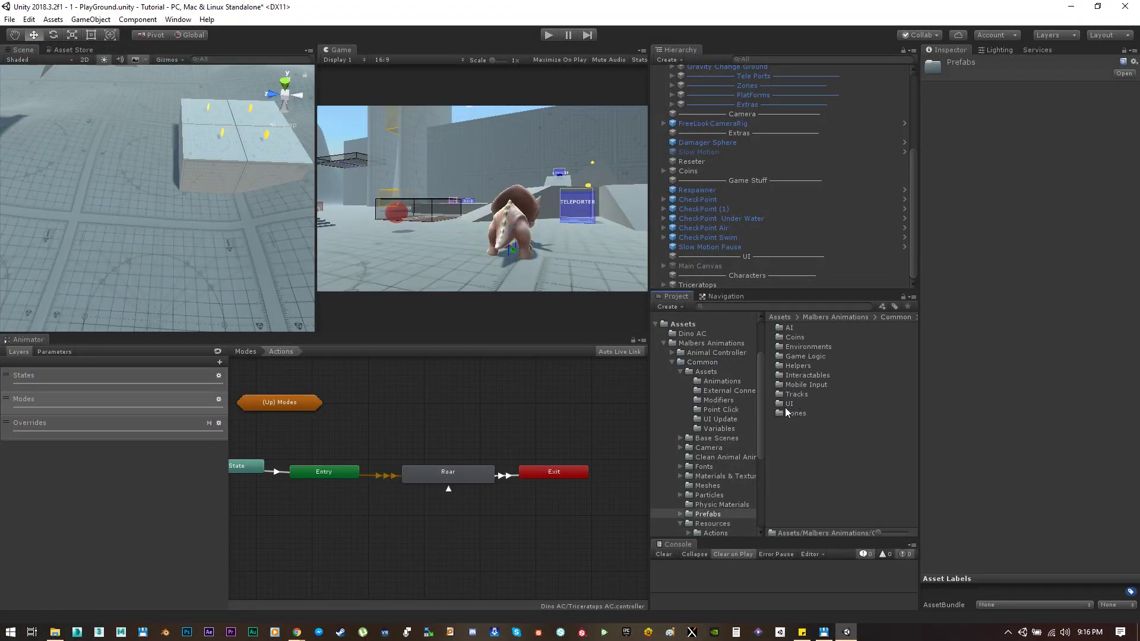
{"action": "double_click", "coordinate": [786, 411]}
{"action": "double_click", "coordinate": [808, 328]}
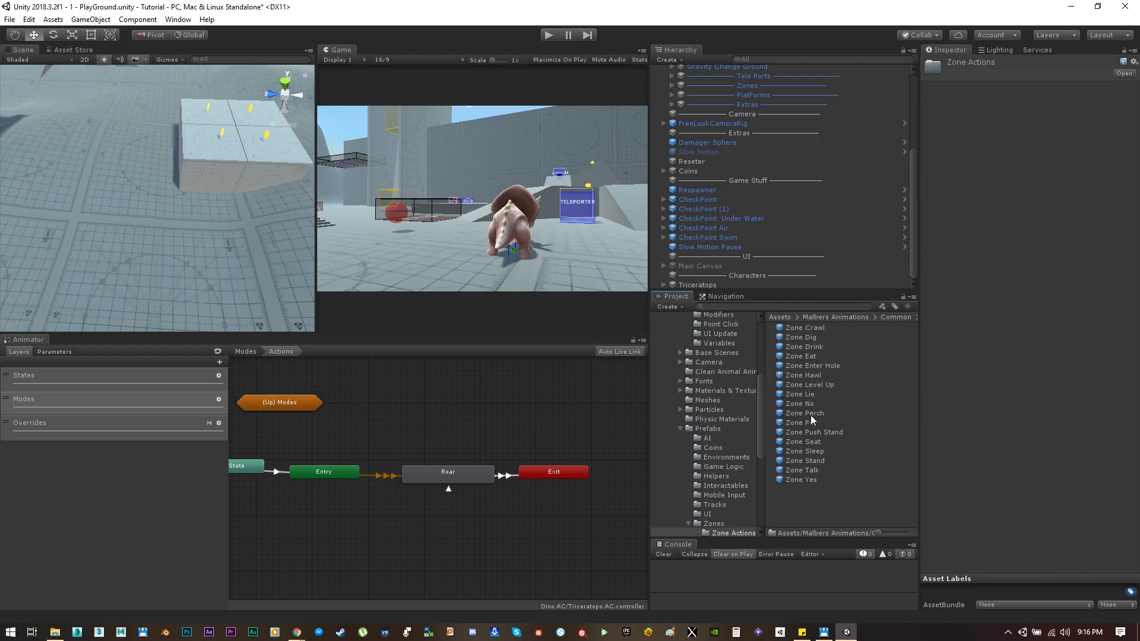
{"action": "left_click", "coordinate": [811, 375]}
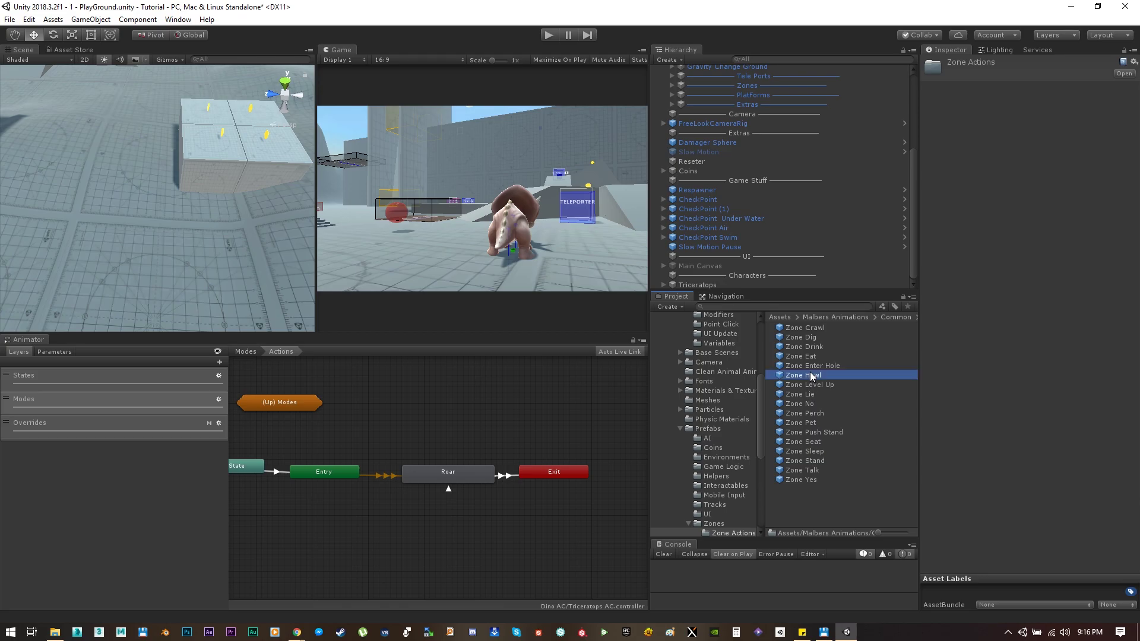
{"action": "left_click_drag", "start_coordinate": [809, 383], "coordinate": [77, 262]}
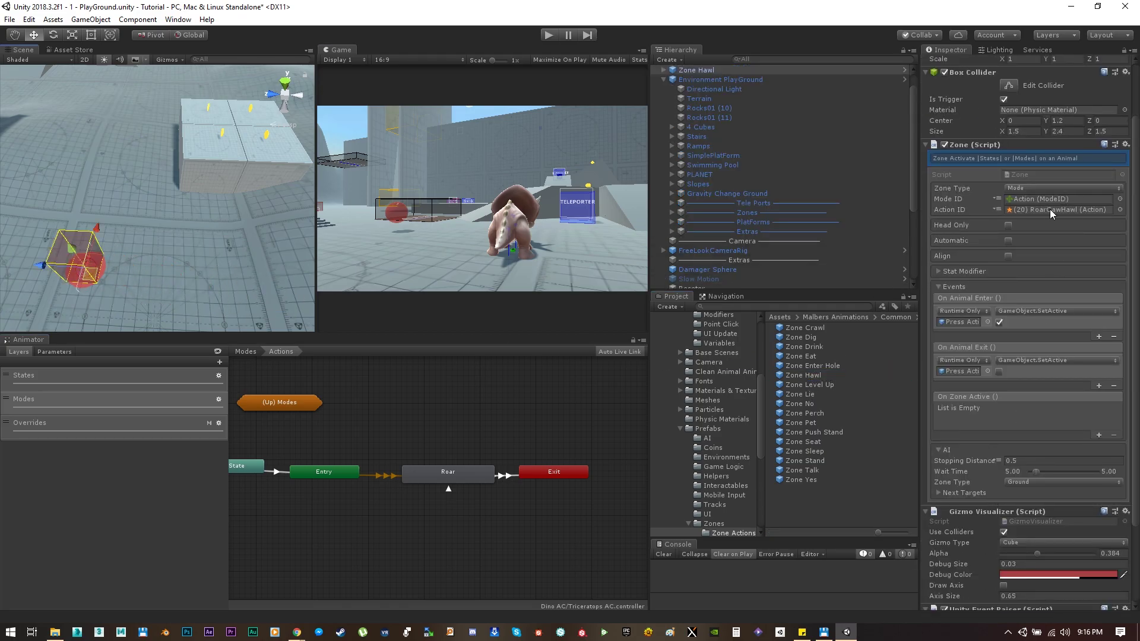
Set the Active Index and Default Index of the Triceratops's Action mode to 0 and show the animator parameters
{"action": "left_click", "coordinate": [54, 353]}
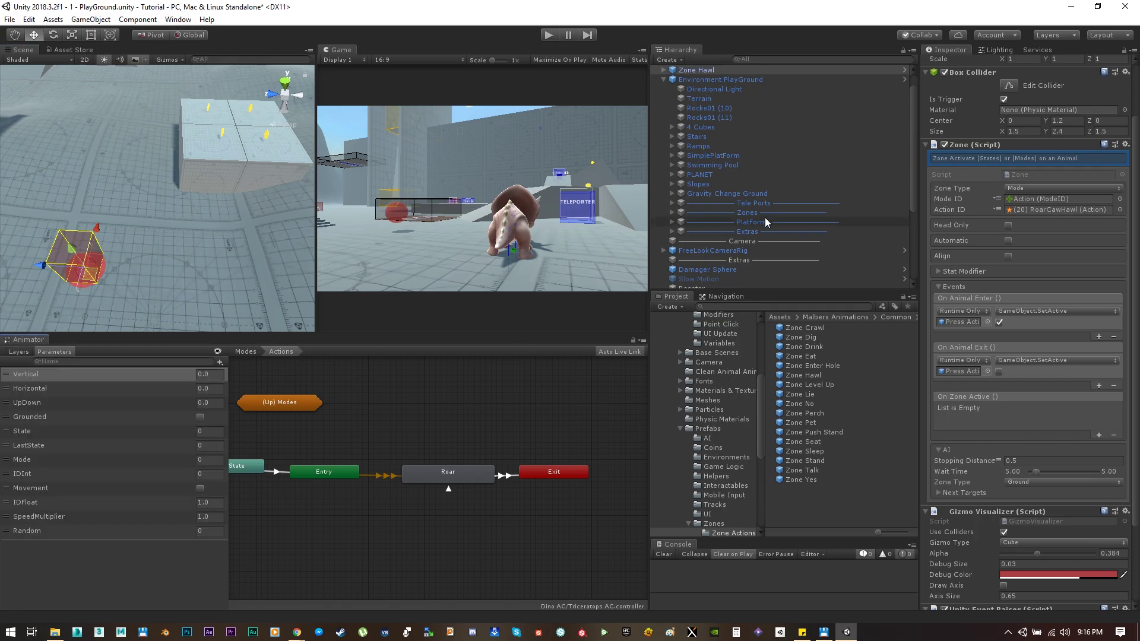
{"action": "scroll", "coordinate": [715, 270], "scroll_direction": "down", "scroll_amount": 4}
{"action": "left_click", "coordinate": [714, 284]}
{"action": "scroll", "coordinate": [1044, 521], "scroll_direction": "down", "scroll_amount": 2}
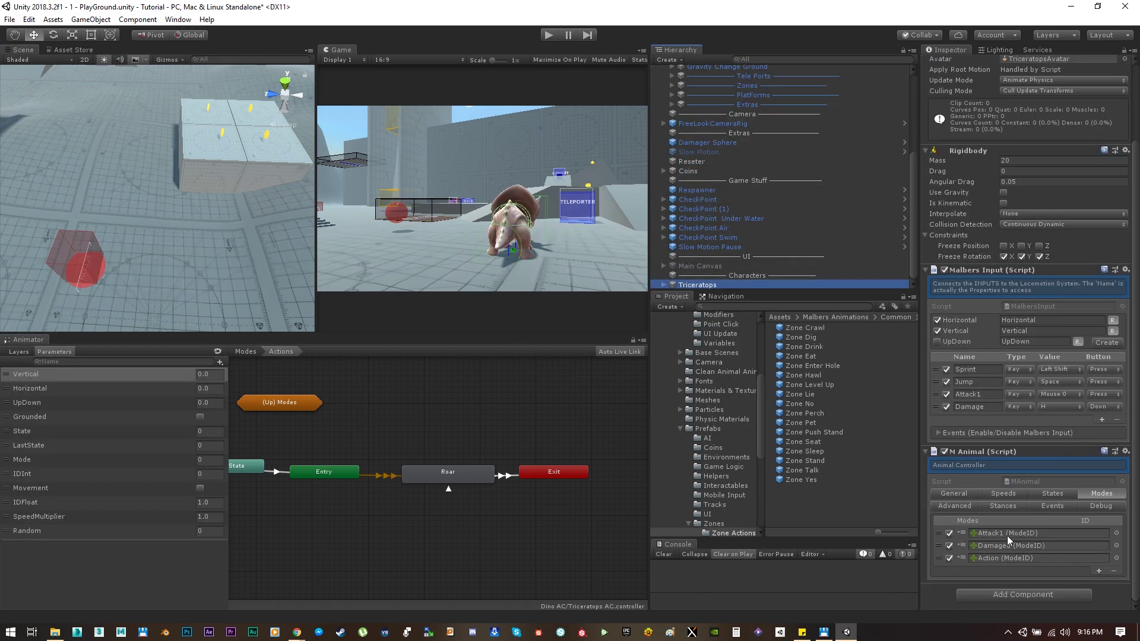
{"action": "left_click", "coordinate": [941, 559]}
{"action": "scroll", "coordinate": [962, 555], "scroll_direction": "down", "scroll_amount": 8}
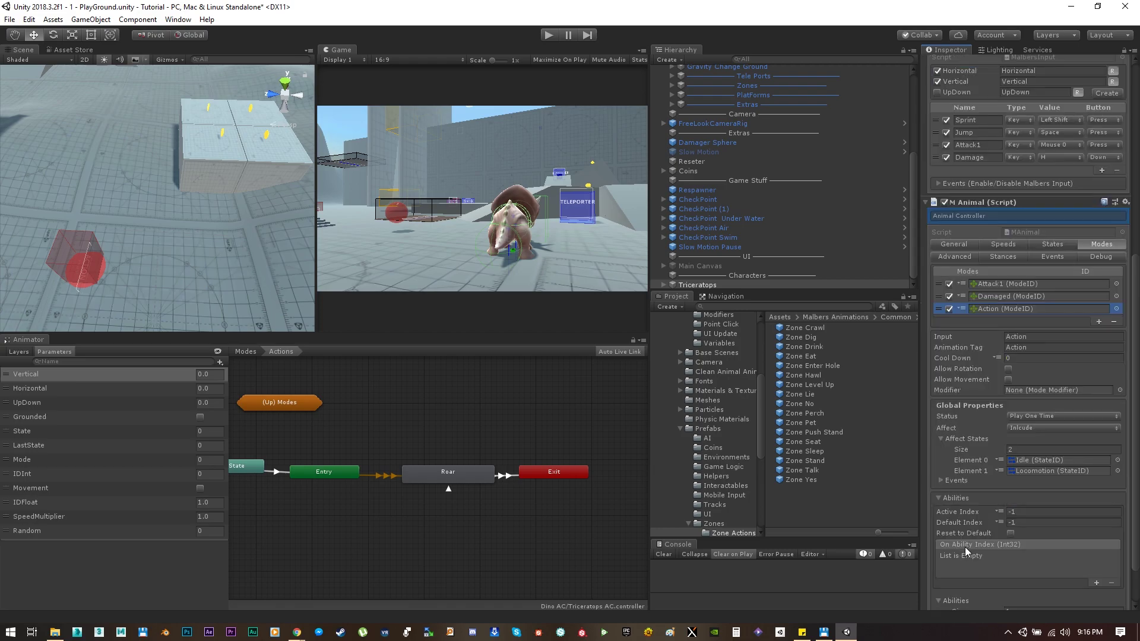
{"action": "left_click", "coordinate": [945, 515]}
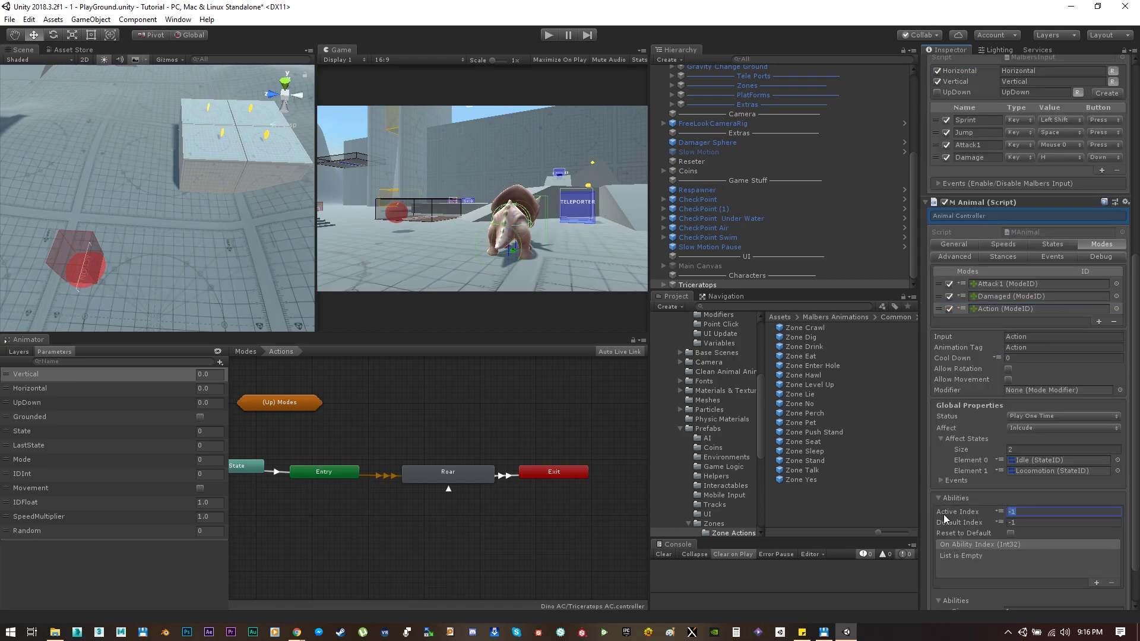
{"action": "left_click", "coordinate": [1027, 522]}
{"action": "type", "text": "0"}
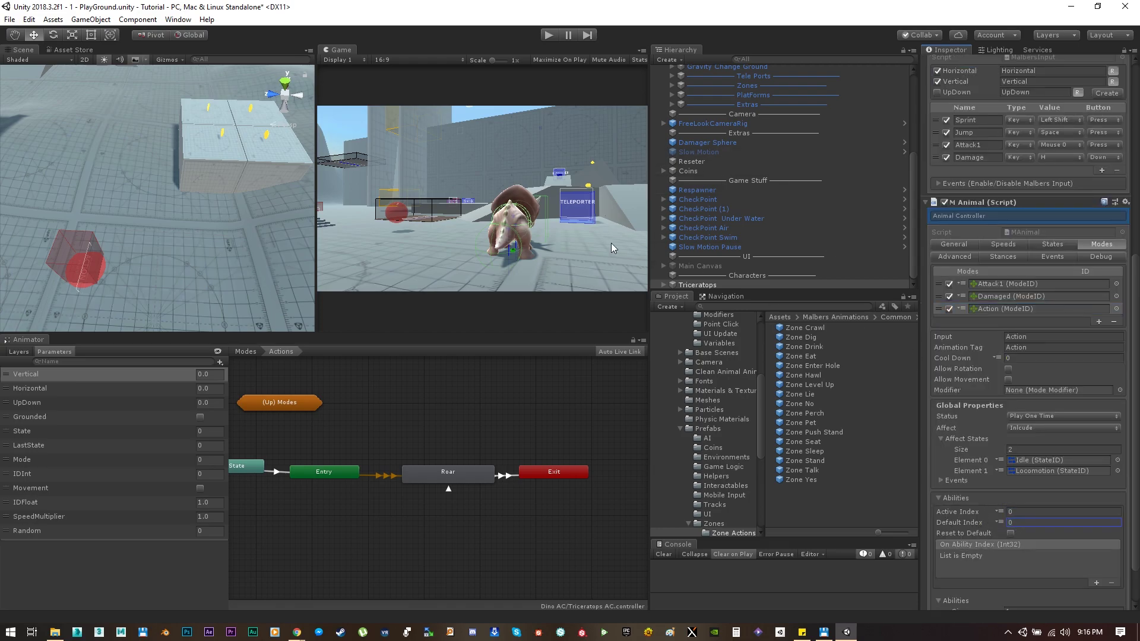
Add an input named Action to the Triceratops's Malbers Input, using type Key with value E
{"action": "left_click", "coordinate": [549, 35]}
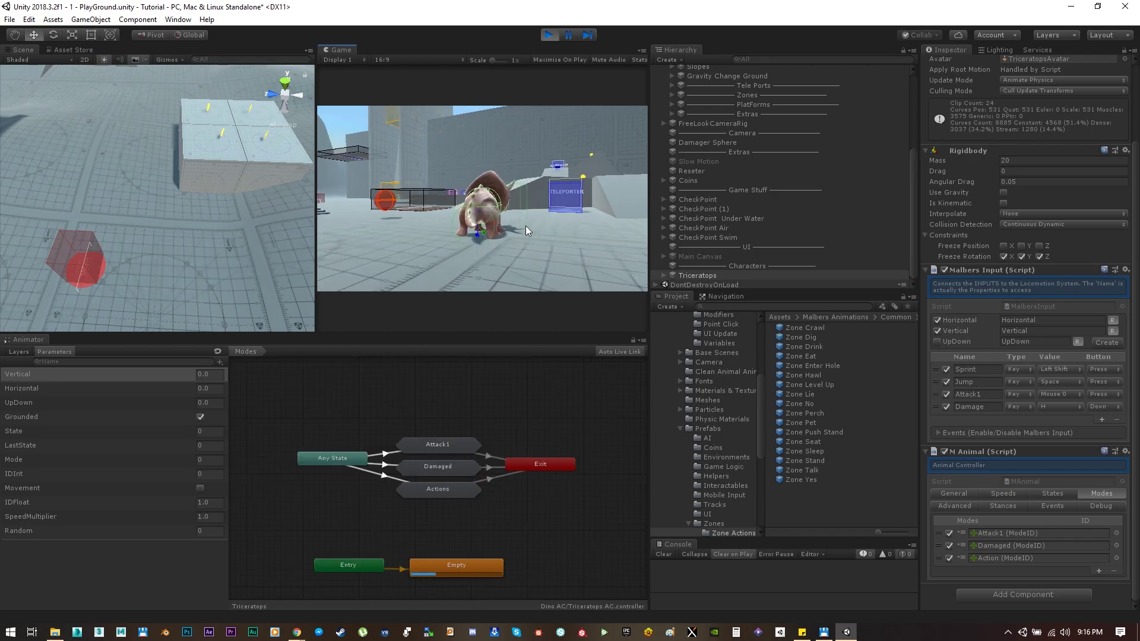
{"action": "key", "text": "ctrl+p"}
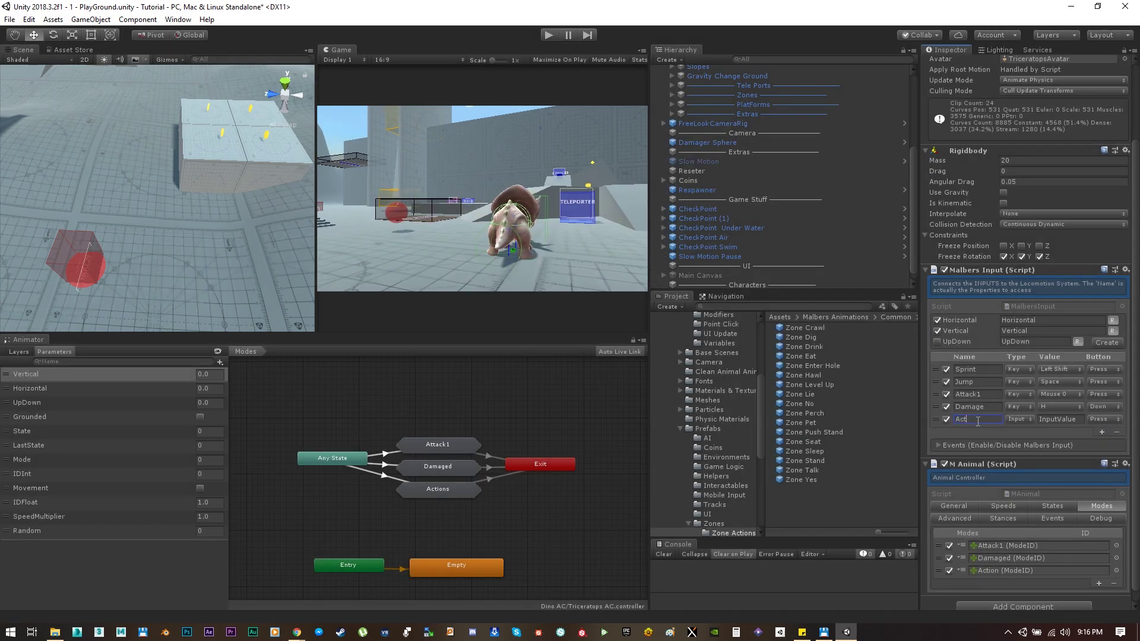
{"action": "left_click", "coordinate": [1016, 419]}
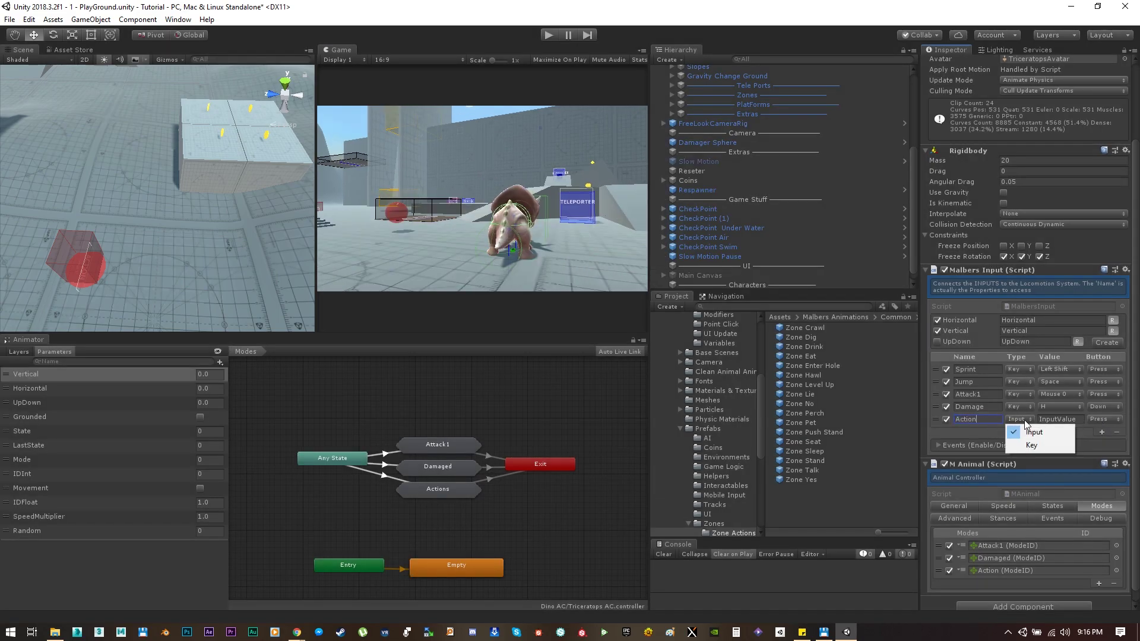
{"action": "left_click", "coordinate": [1038, 431]}
{"action": "left_click", "coordinate": [1060, 420]}
{"action": "left_click", "coordinate": [1048, 619]}
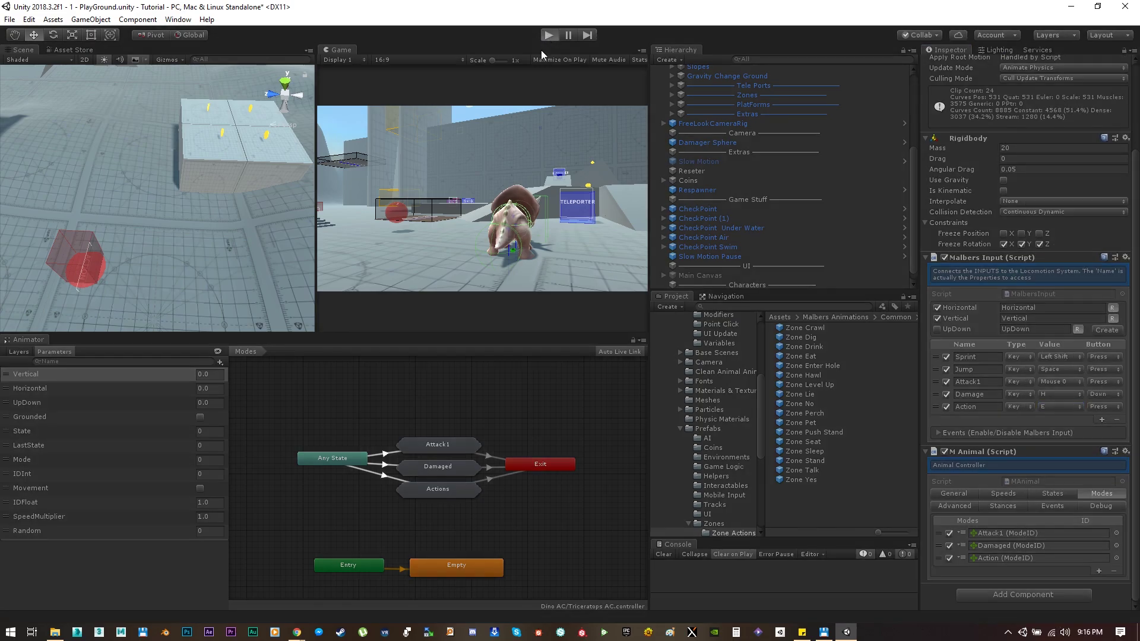
Play the scene and walk the Triceratops into the Hawl zone with the Action mode's settings on view
{"action": "key", "text": "ctrl+p"}
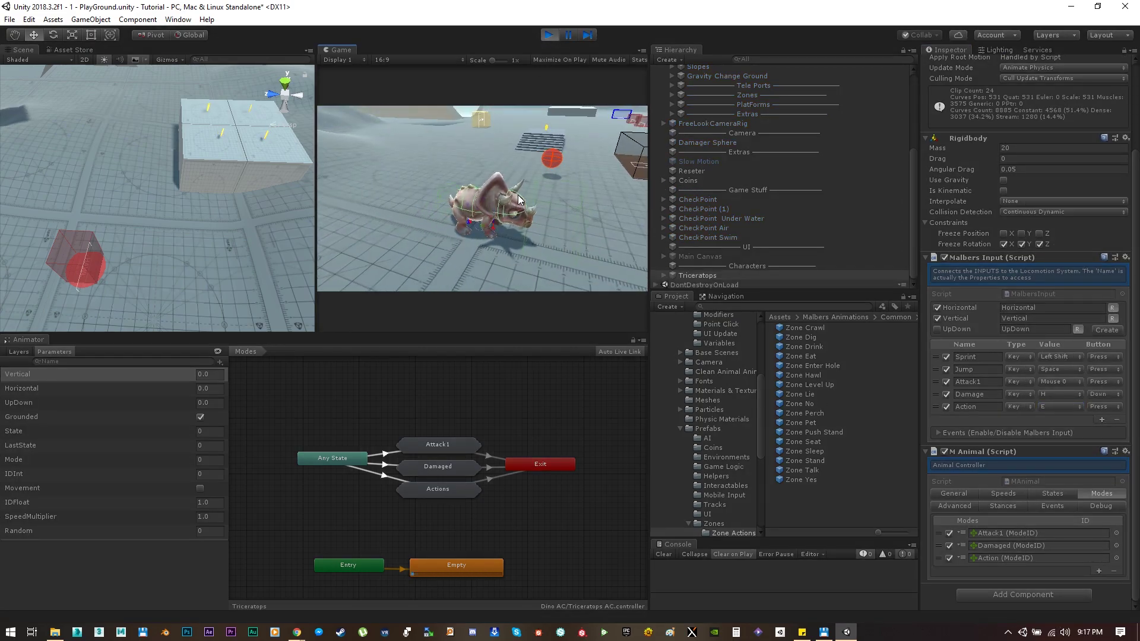
{"action": "left_click", "coordinate": [937, 558]}
{"action": "scroll", "coordinate": [953, 555], "scroll_direction": "down", "scroll_amount": 10}
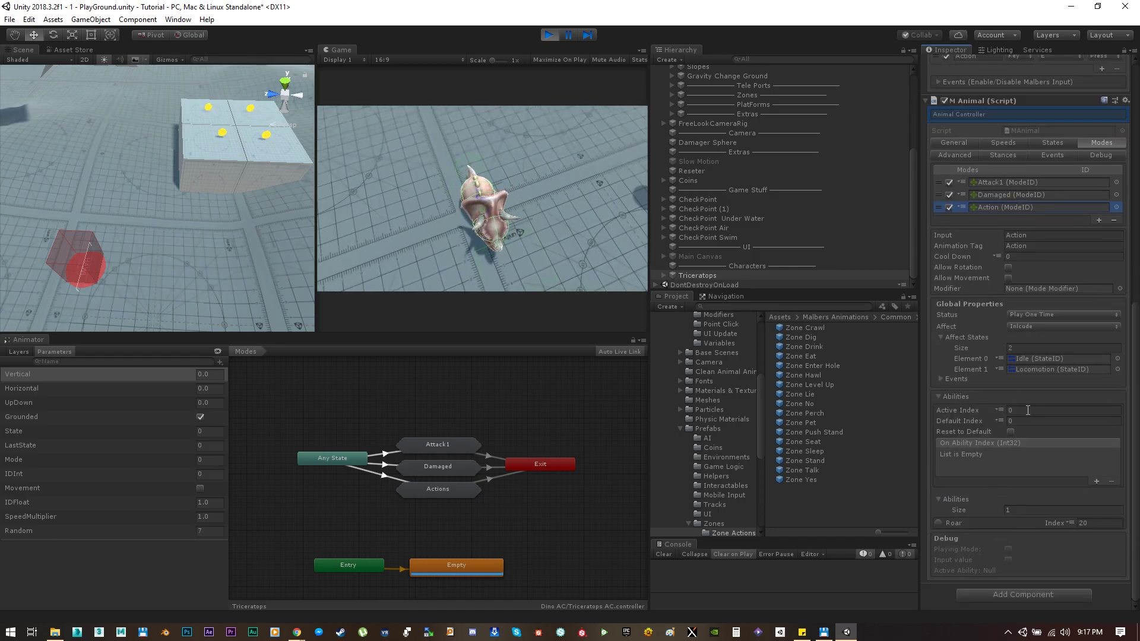
{"action": "left_click", "coordinate": [545, 170]}
{"action": "key", "text": "w"}
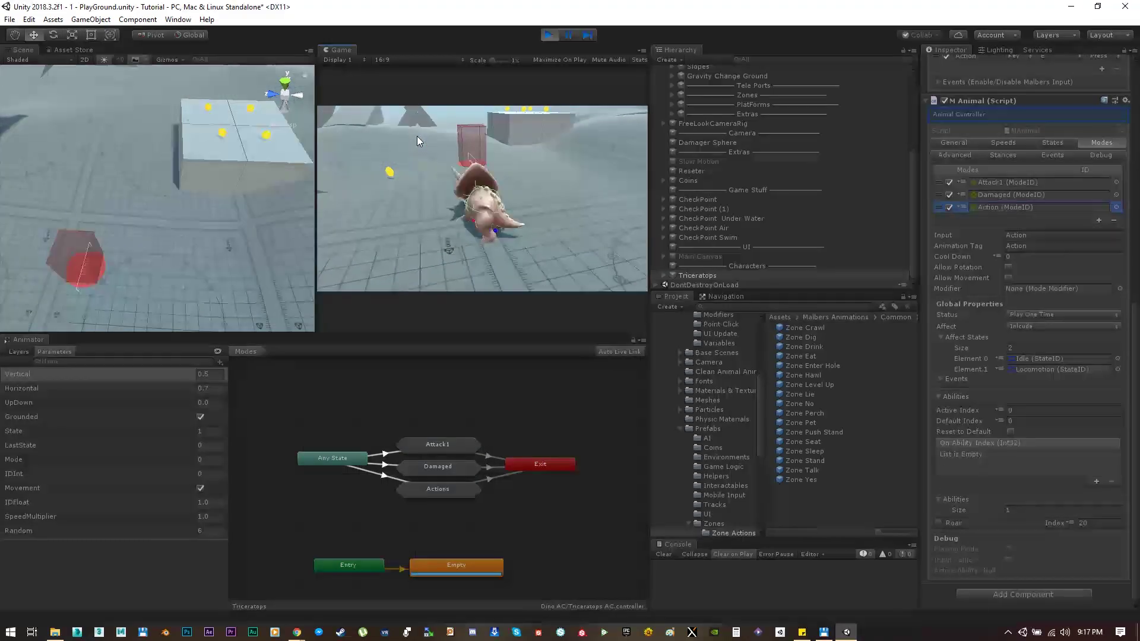
{"action": "key", "text": "a"}
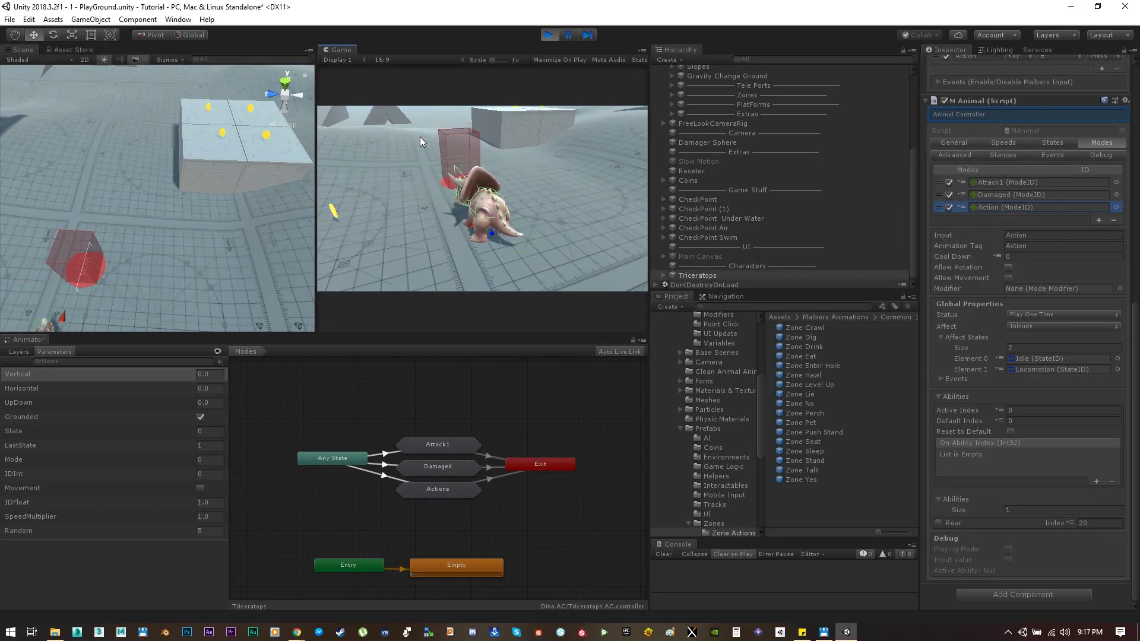
{"action": "key", "text": "w"}
{"action": "key", "text": "w"}
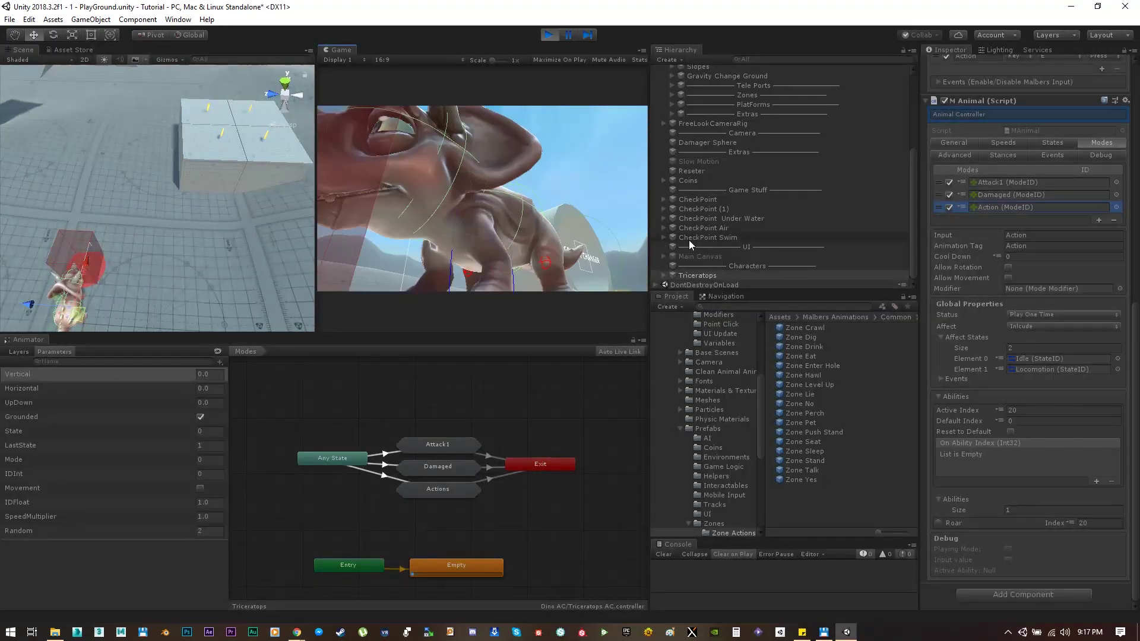
Walk the Triceratops out of the Hawl zone and back in, and trigger the Action input there
{"action": "key", "text": "s"}
{"action": "key", "text": "w"}
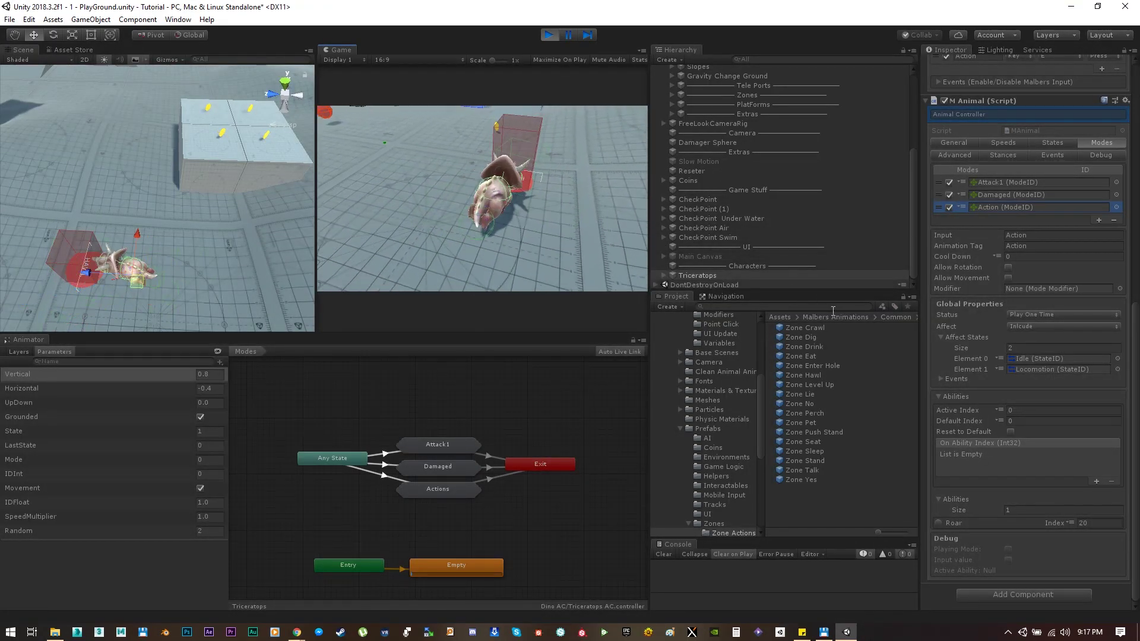
{"action": "key", "text": "w"}
{"action": "key", "text": "e"}
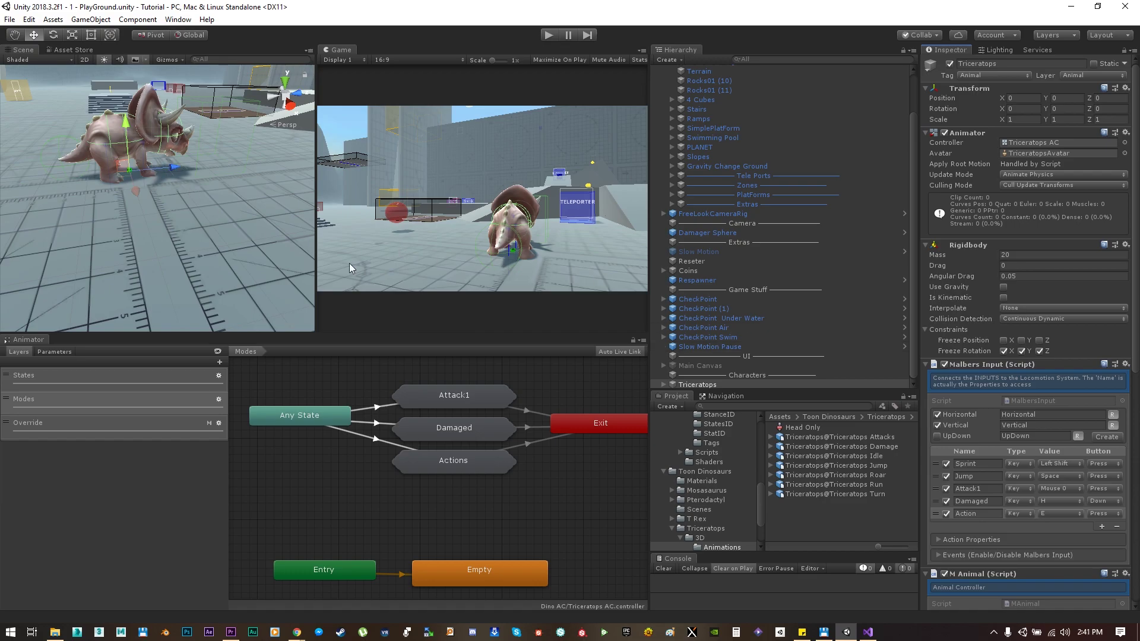
Duplicate the Triceratops, move the copy to about X 0.21, Z 3.77 and rotate it about -141° in Y to face the original
{"action": "left_click", "coordinate": [712, 385]}
{"action": "key", "text": "ctrl+d"}
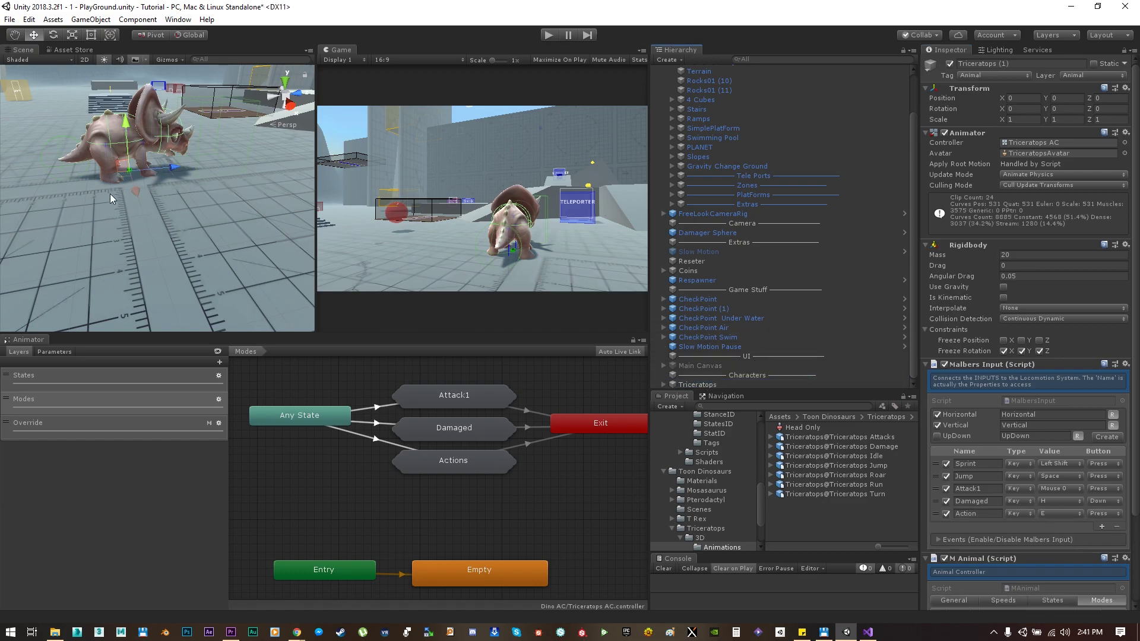
{"action": "left_click_drag", "start_coordinate": [130, 183], "coordinate": [439, 278]}
{"action": "key", "text": "e"}
{"action": "key", "text": "w"}
{"action": "left_click_drag", "start_coordinate": [191, 237], "coordinate": [210, 172]}
{"action": "key", "text": "e"}
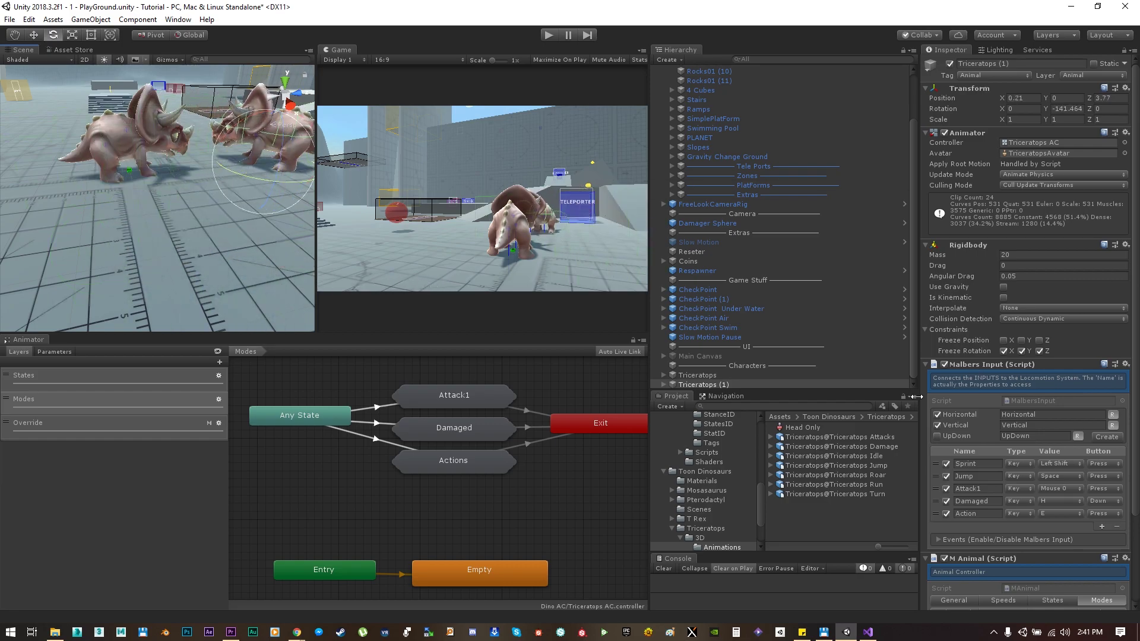
Disable the Malbers Input component on the duplicate Triceratops, check its M Animal general settings and collapse that component
{"action": "left_click", "coordinate": [944, 365]}
{"action": "scroll", "coordinate": [940, 475], "scroll_direction": "down", "scroll_amount": 3}
{"action": "left_click", "coordinate": [950, 494]}
{"action": "scroll", "coordinate": [1001, 469], "scroll_direction": "down", "scroll_amount": 2}
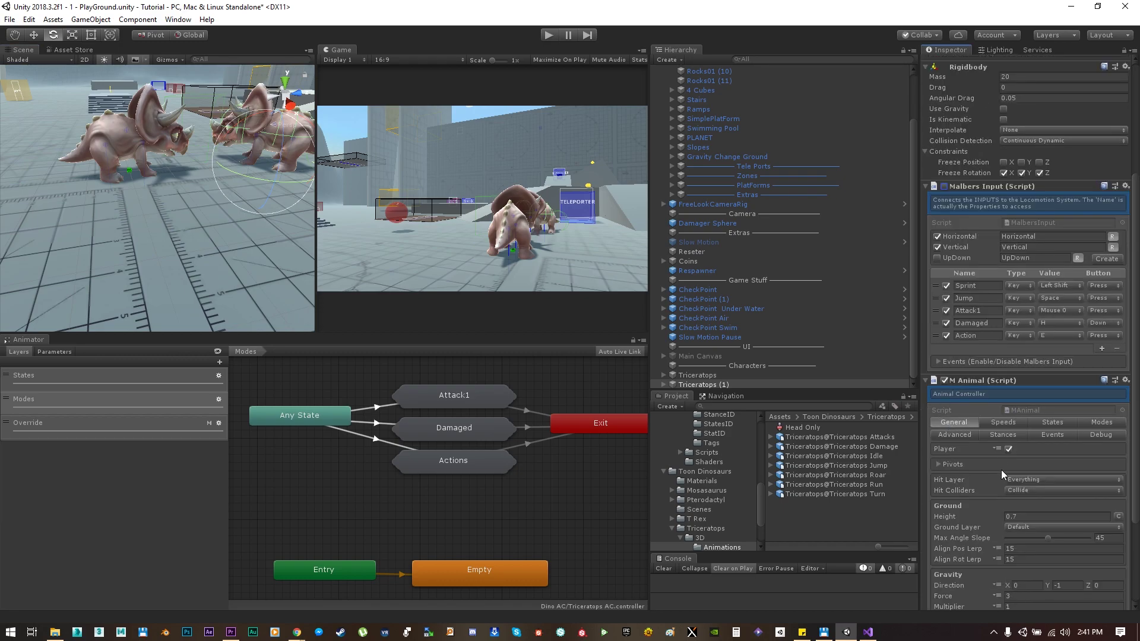
{"action": "left_click", "coordinate": [927, 380]}
Play-test the original Triceratops beside its duplicate and stop the game
{"action": "left_click", "coordinate": [704, 376]}
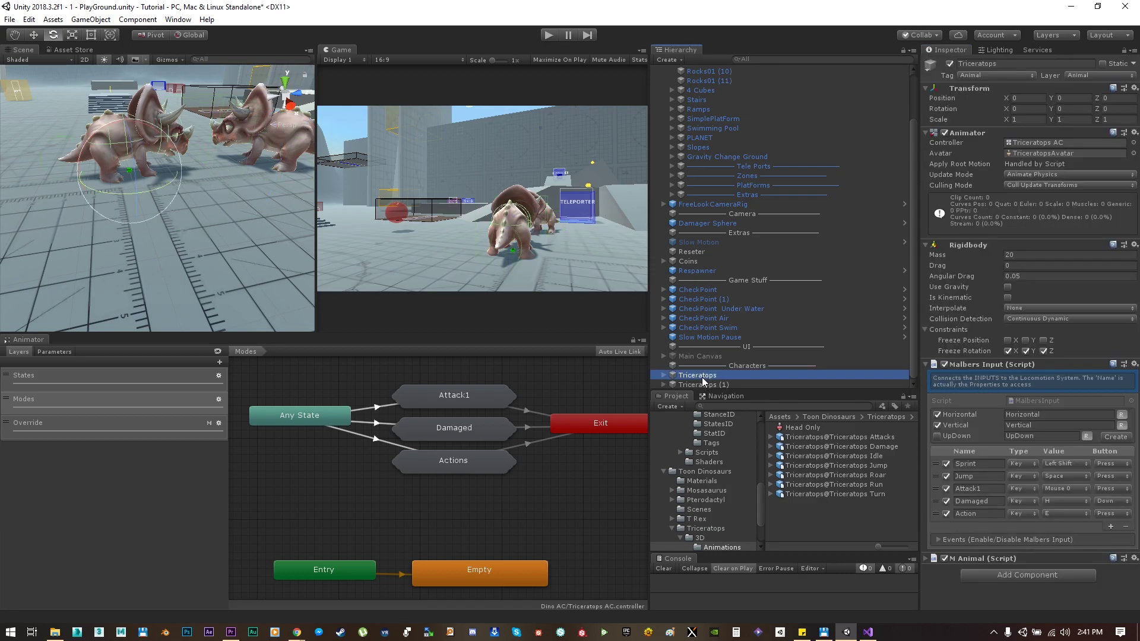
{"action": "left_click", "coordinate": [546, 36]}
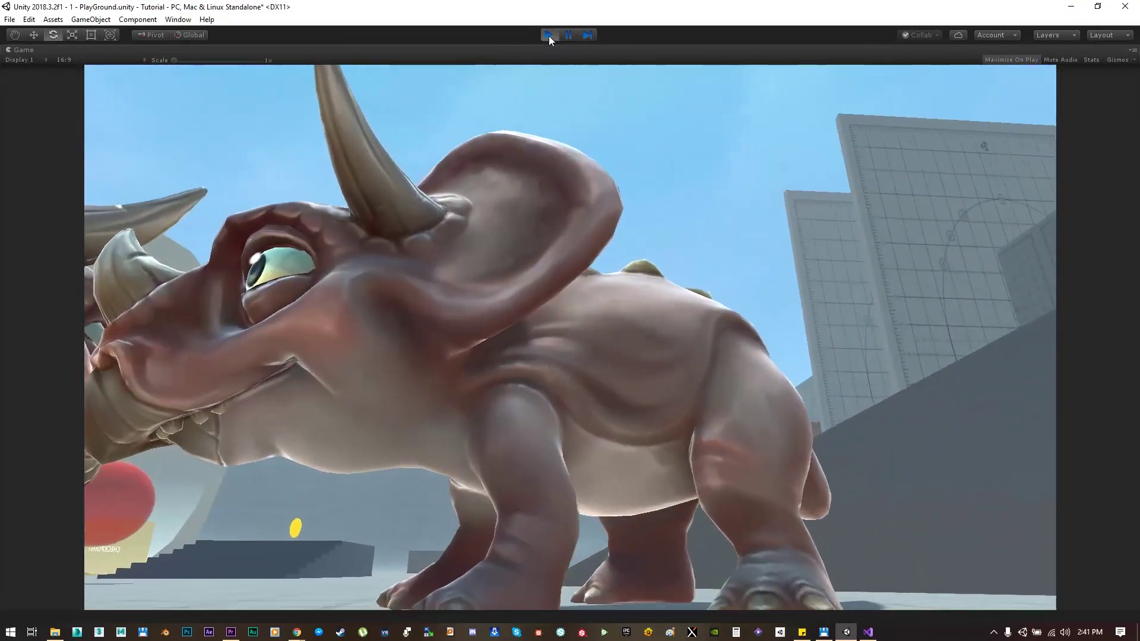
{"action": "key", "text": "ctrl+p"}
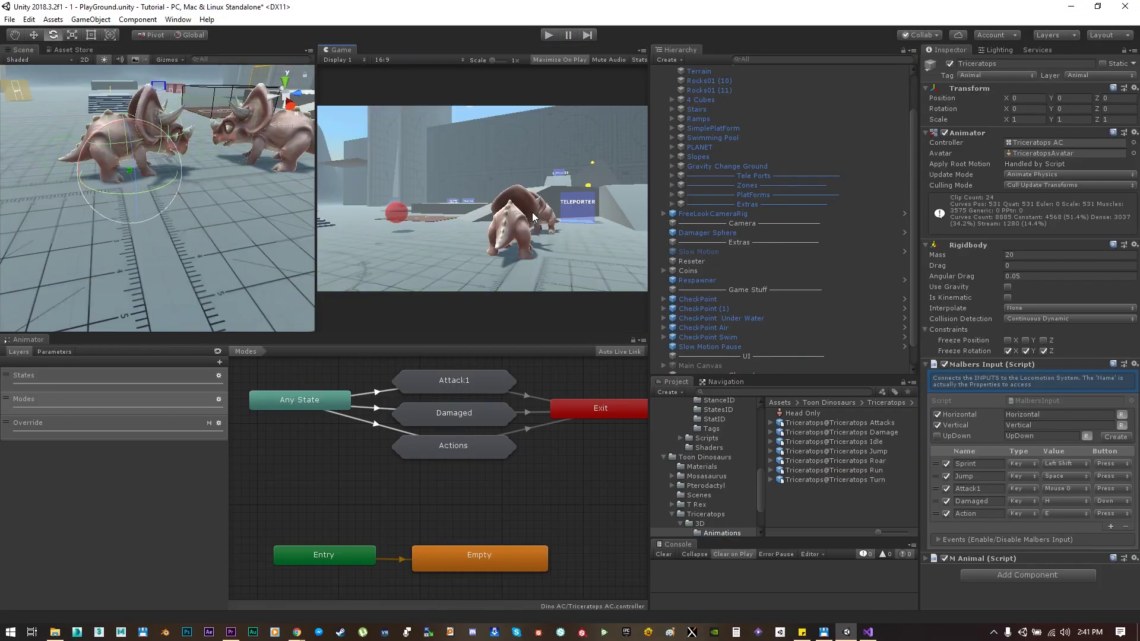
Select the original Triceratops in the scene and review its Malbers Input entries
{"action": "scroll", "coordinate": [718, 350], "scroll_direction": "down", "scroll_amount": 2}
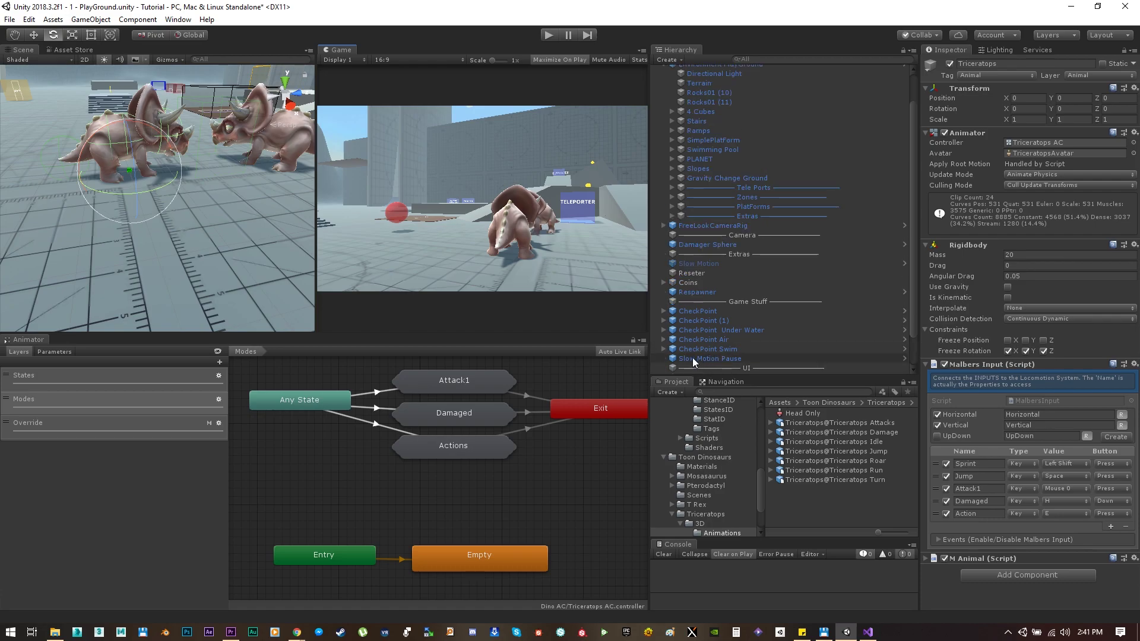
{"action": "left_click", "coordinate": [691, 360]}
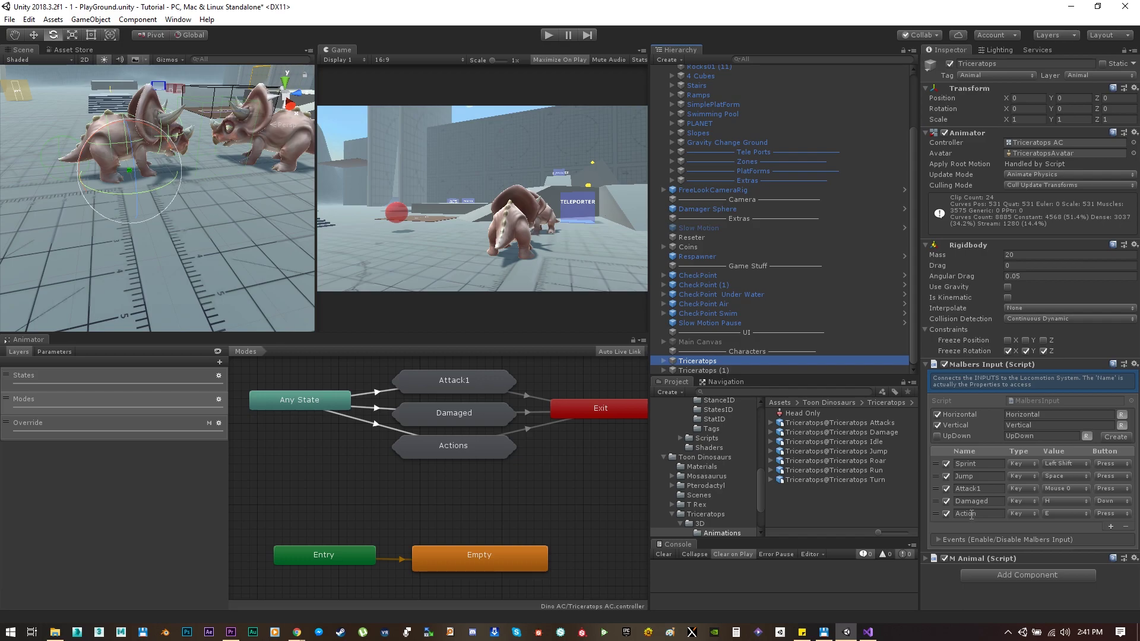
{"action": "key", "text": "alt"}
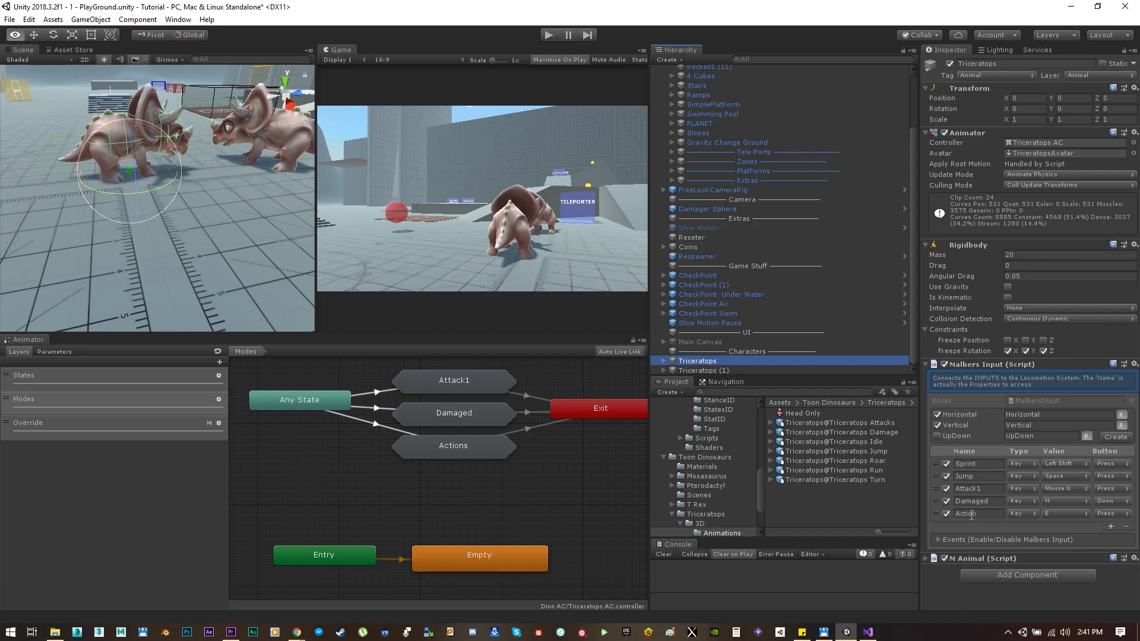